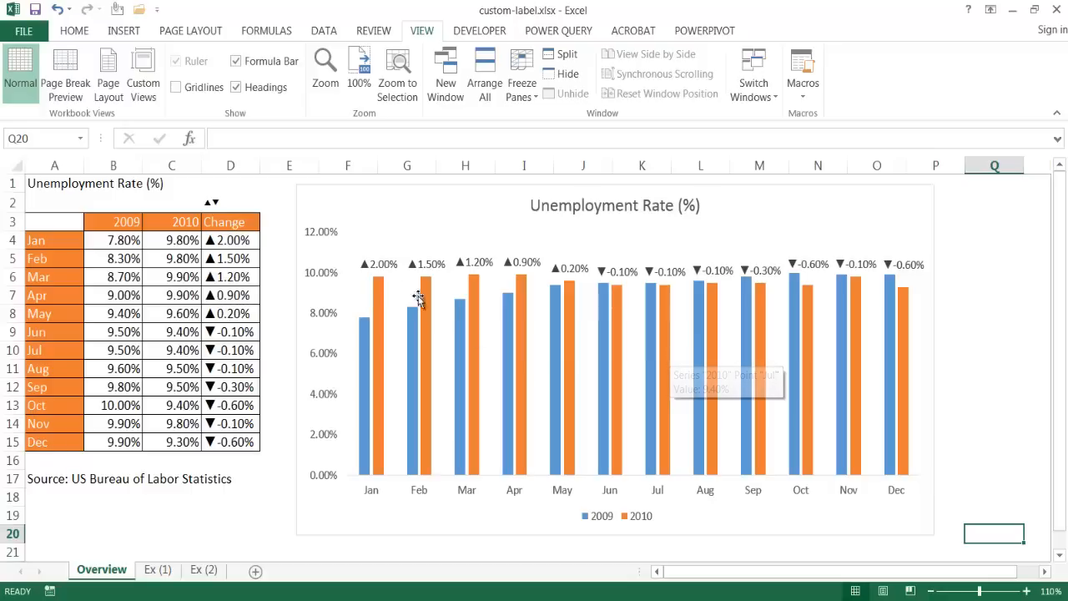
- Examine the Overview chart's change labels, the 2009 and 2010 columns, and the formula behind January's Change value
left_click(374, 273)
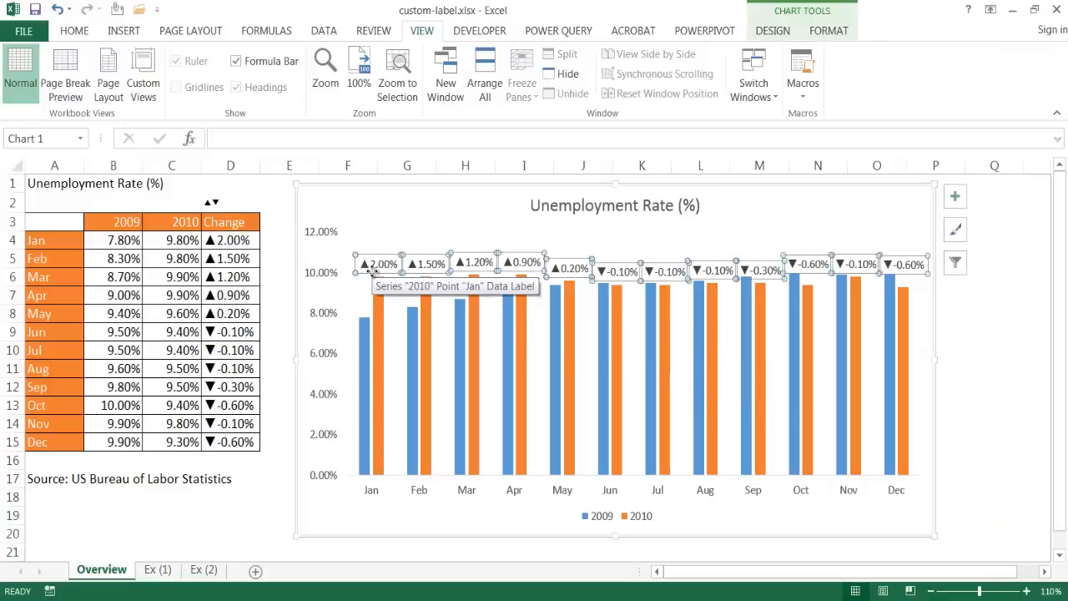
left_click(975, 317)
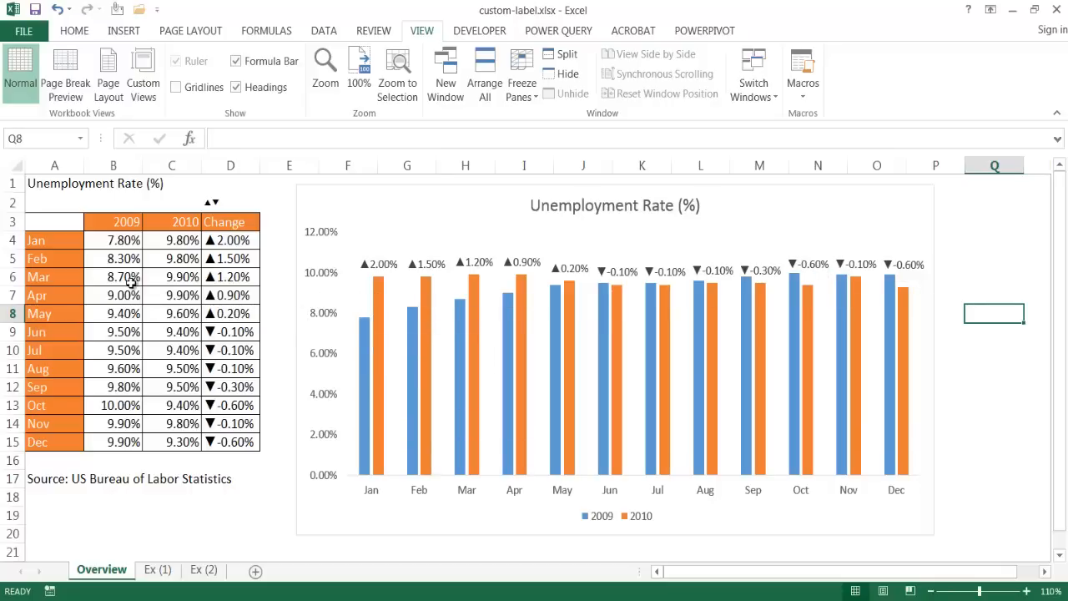
left_click(120, 221)
left_click(172, 219)
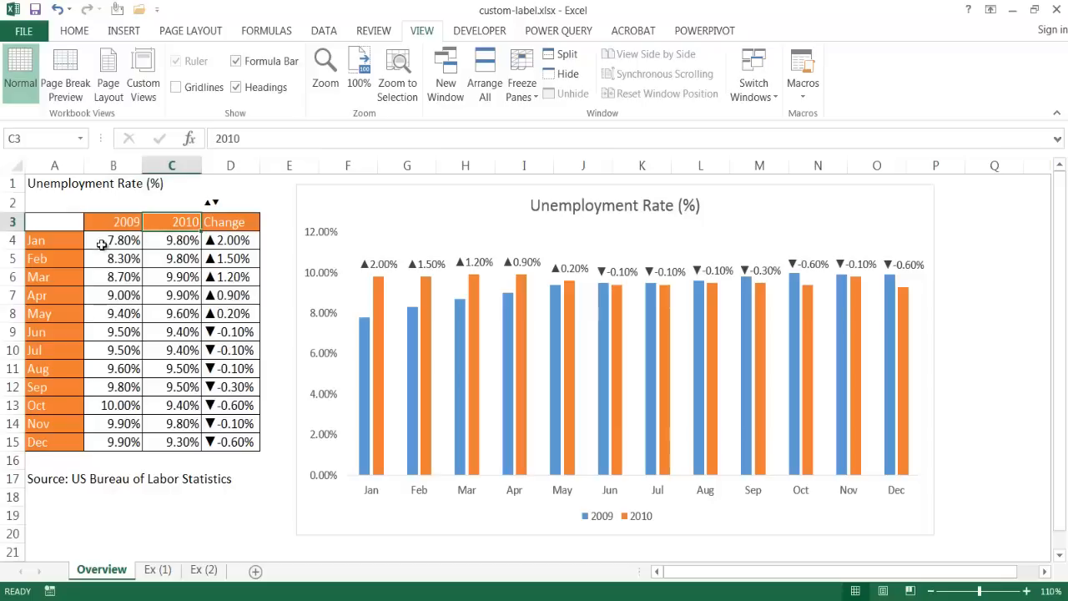
left_click(52, 241)
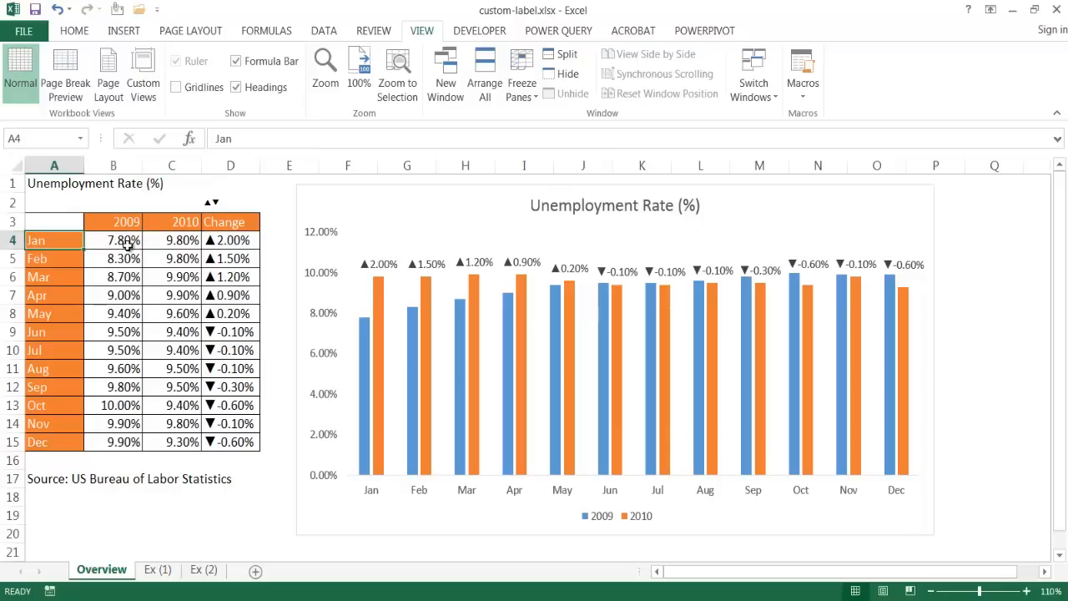
left_click(128, 243)
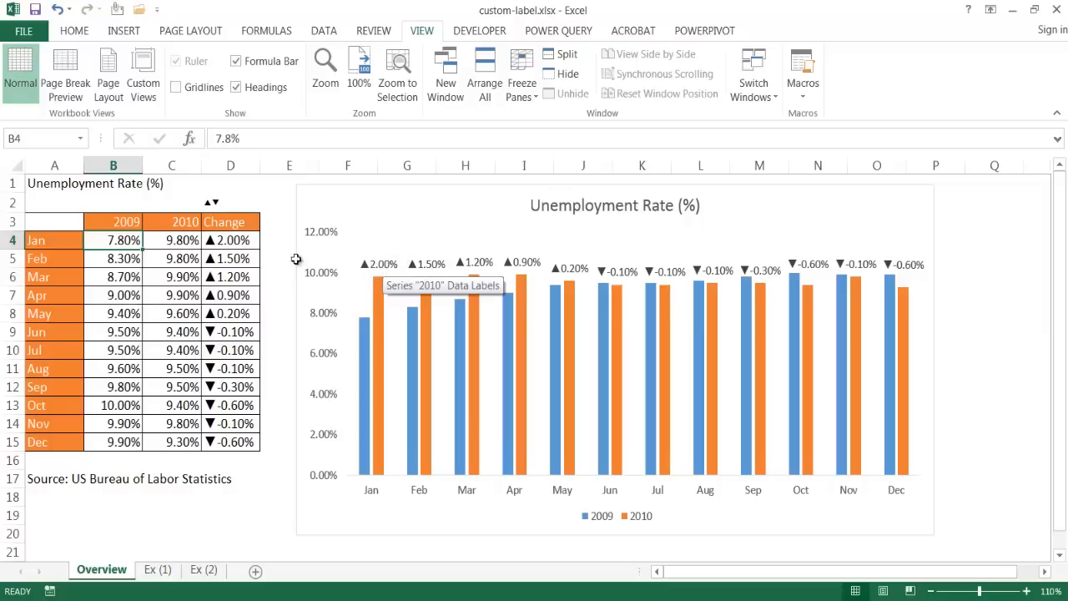
left_click(235, 241)
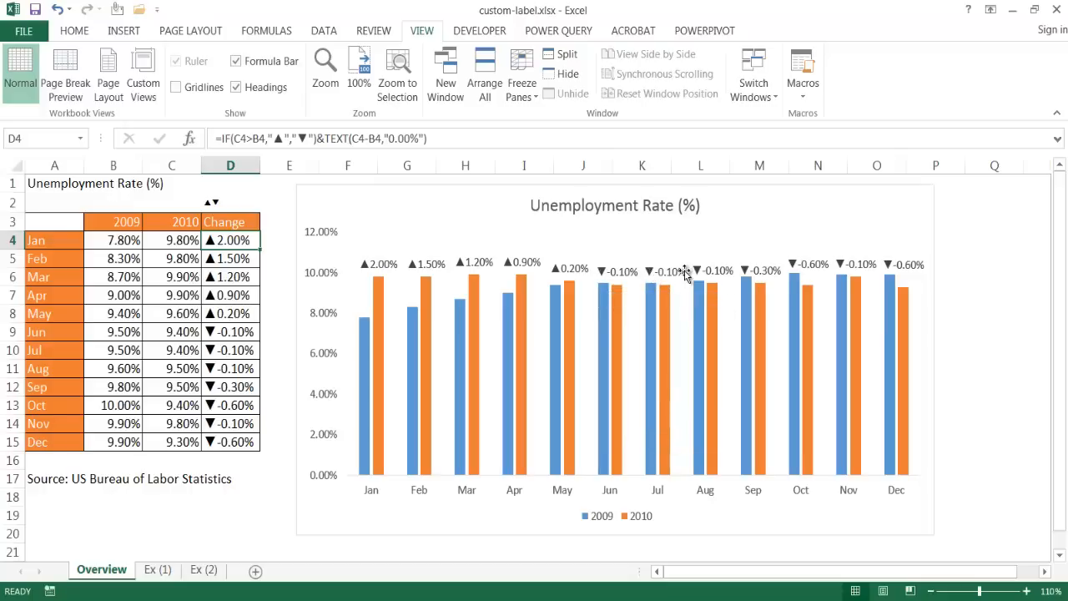
left_click(999, 292)
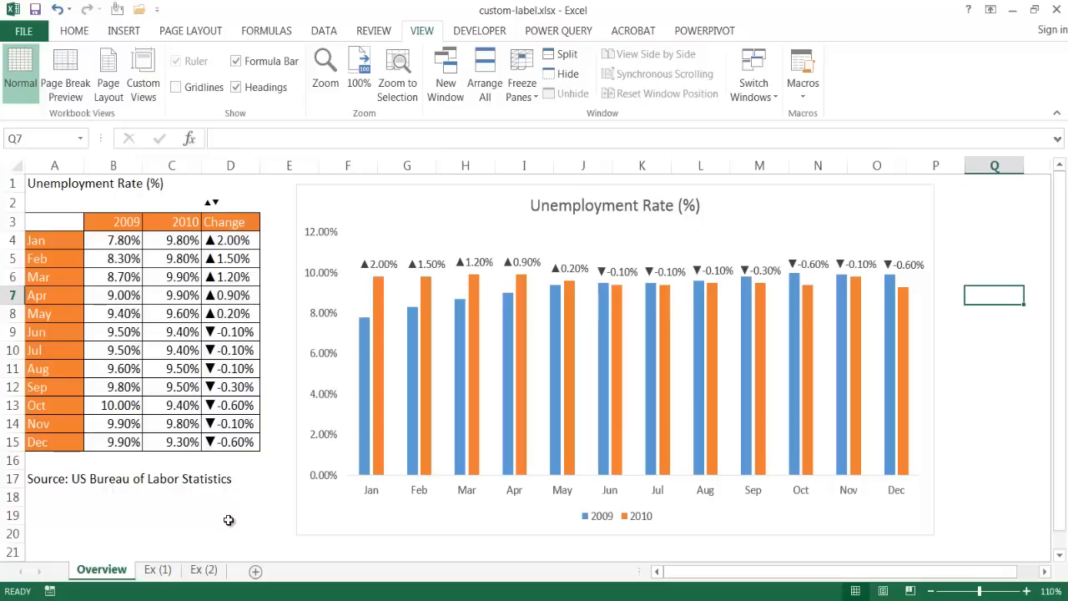
- On the Ex (1) sheet, open the Symbol dialog for cell D2 above the Change header
left_click(158, 570)
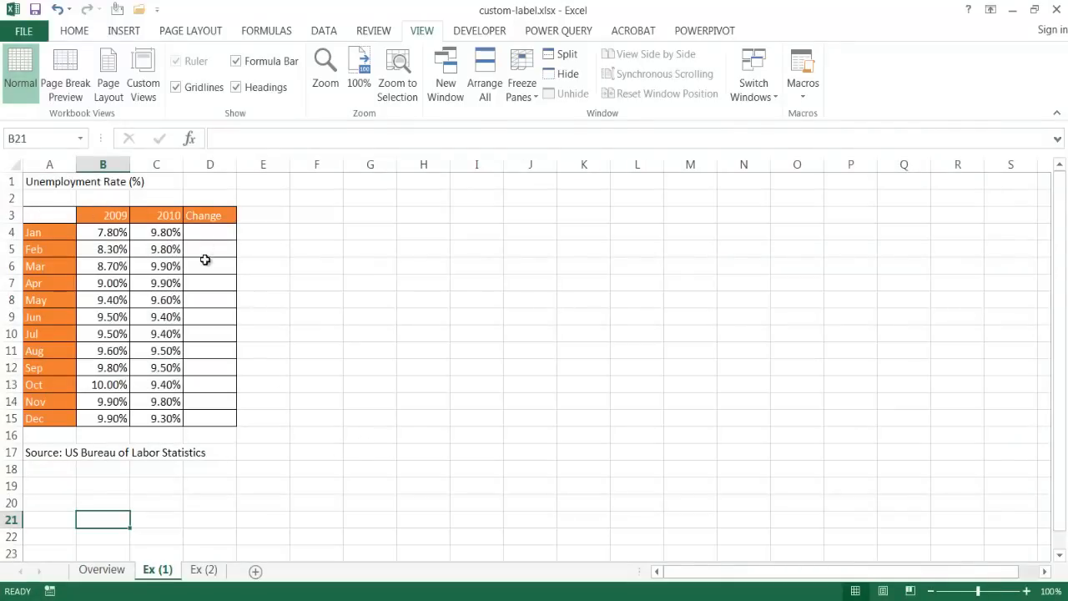
left_click(210, 231)
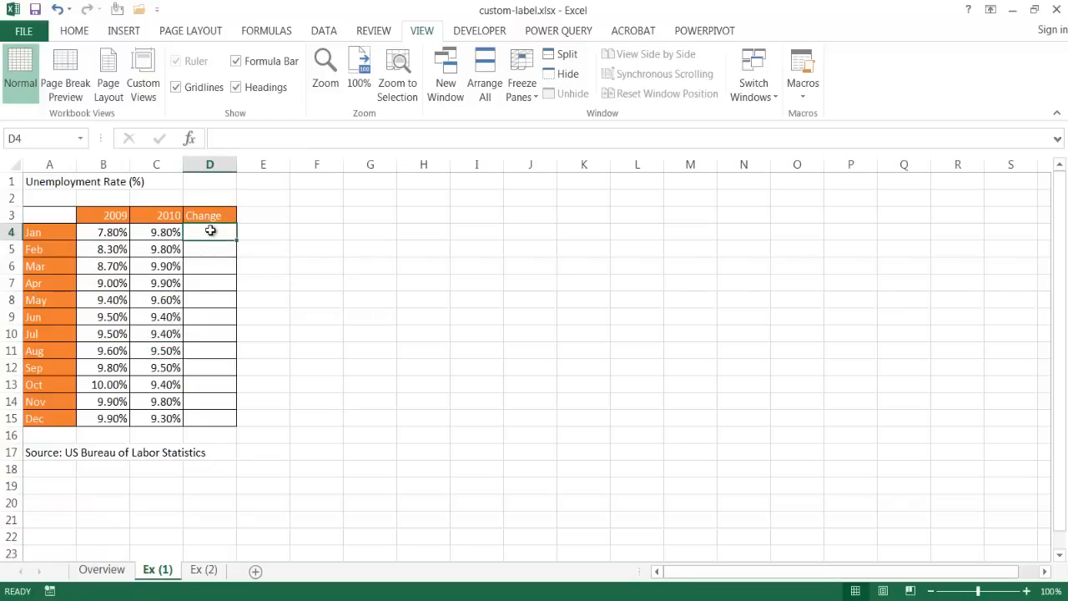
left_click(205, 198)
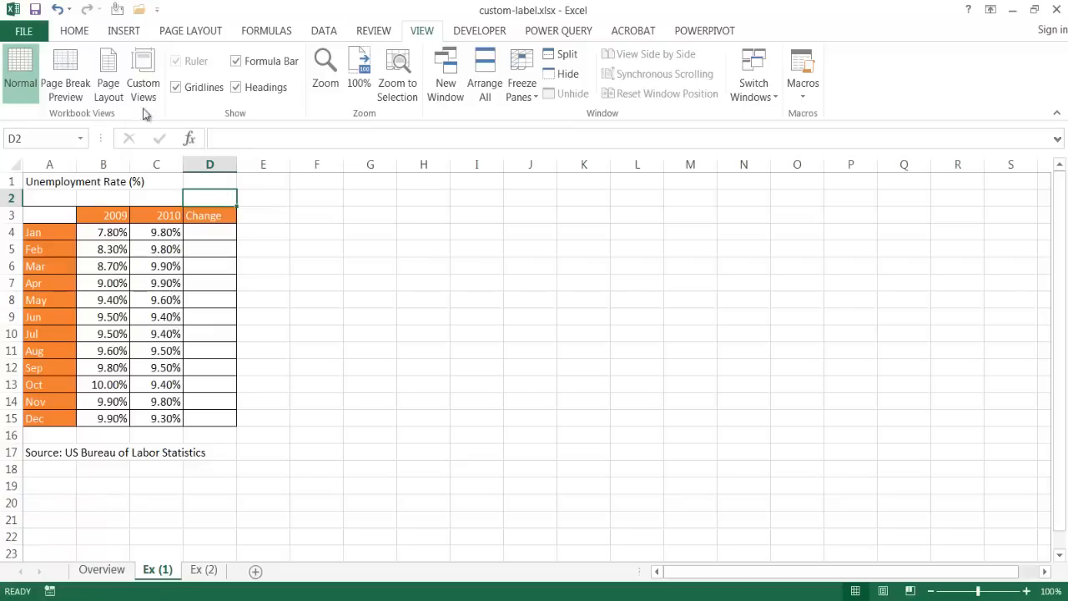
left_click(74, 31)
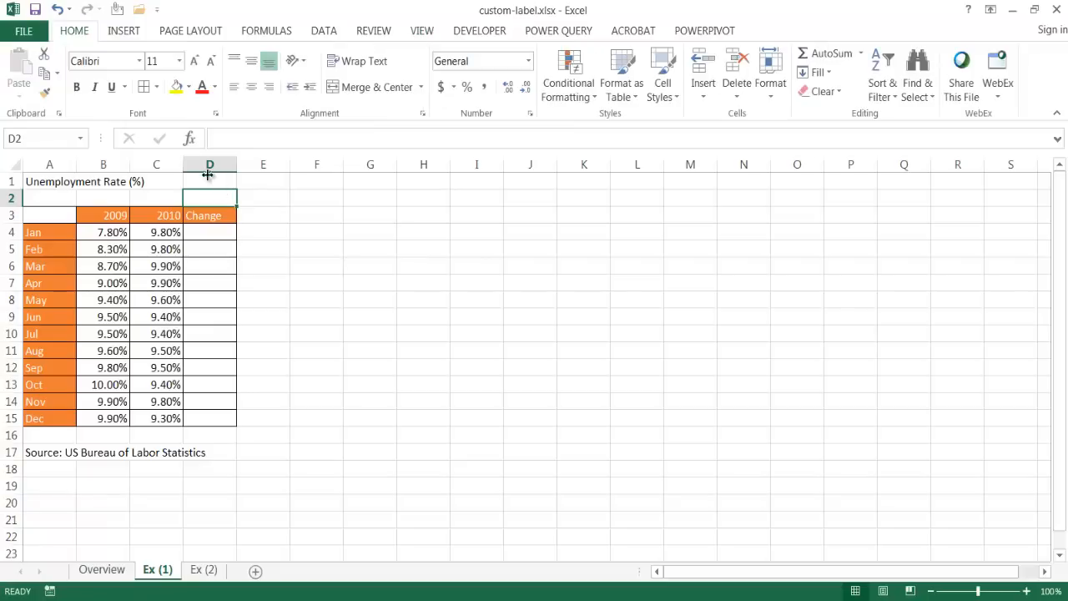
left_click(125, 33)
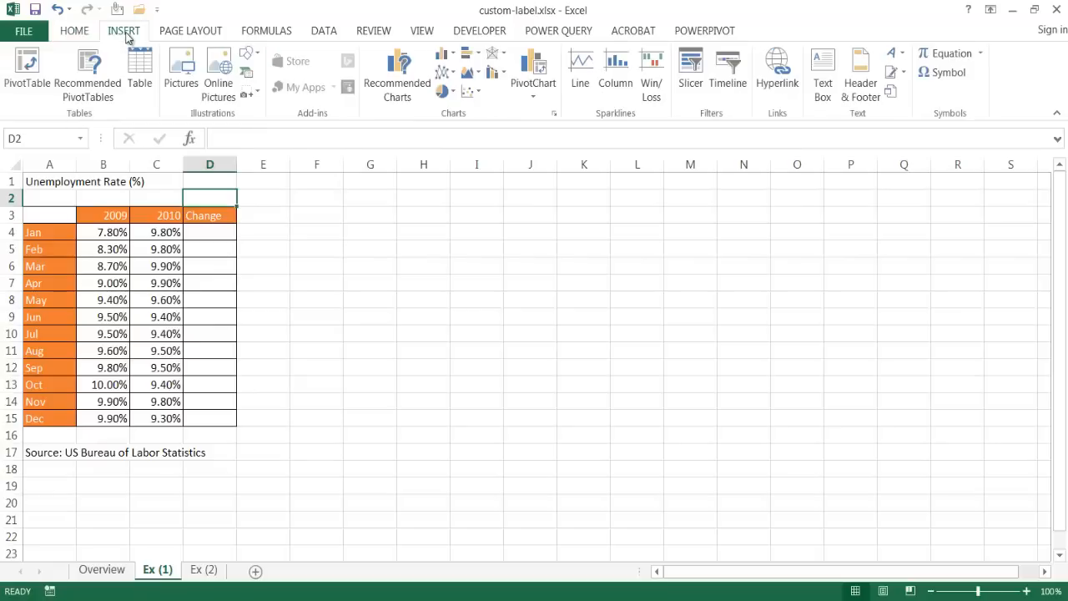
left_click(944, 75)
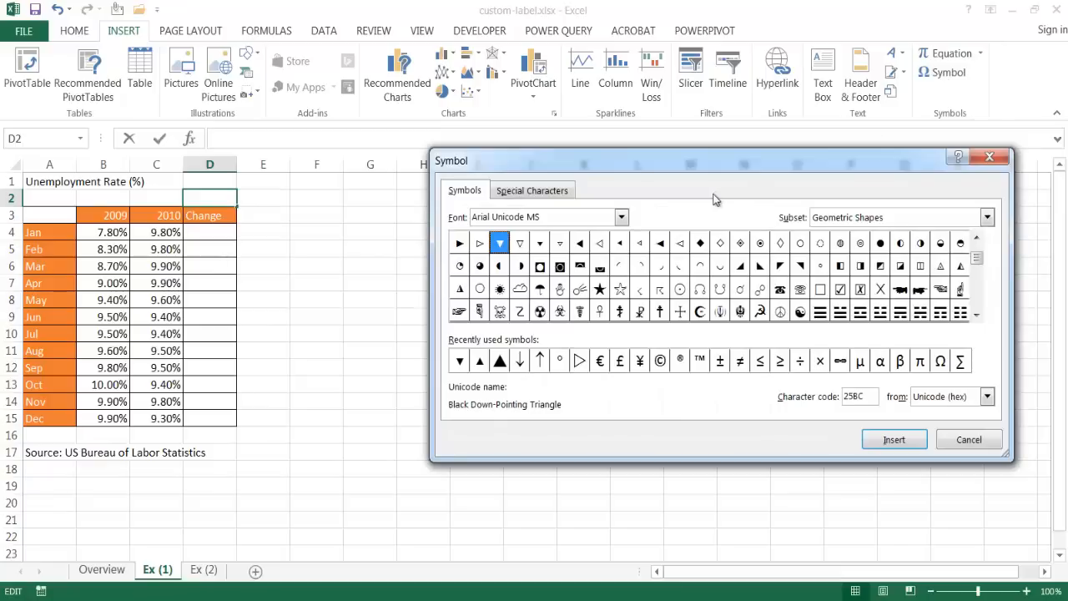
left_click_drag(694, 157, 584, 141)
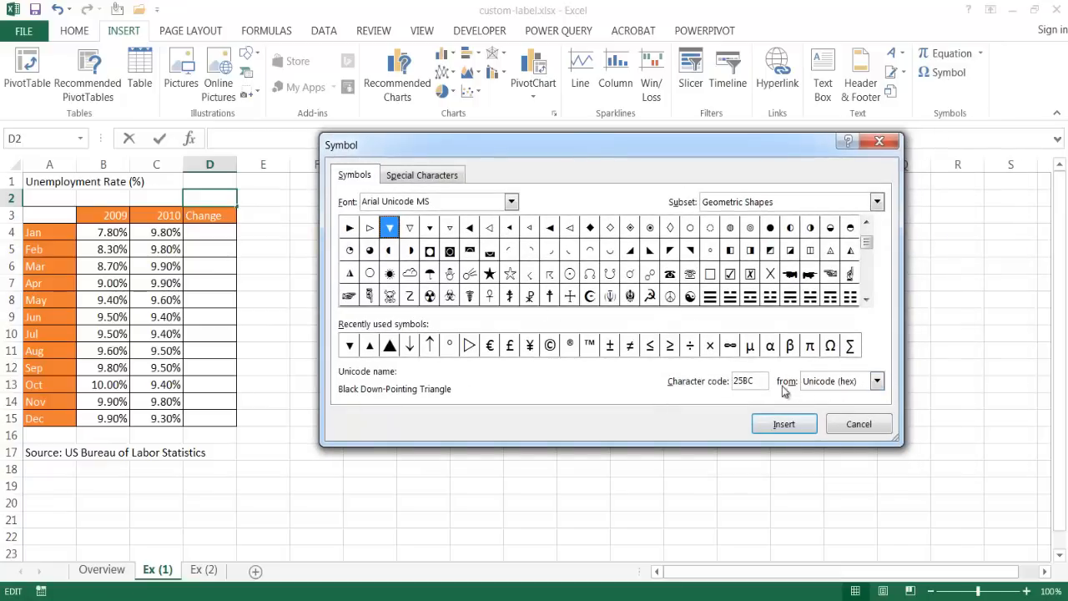
- Set the symbol font to Calibri
left_click(512, 205)
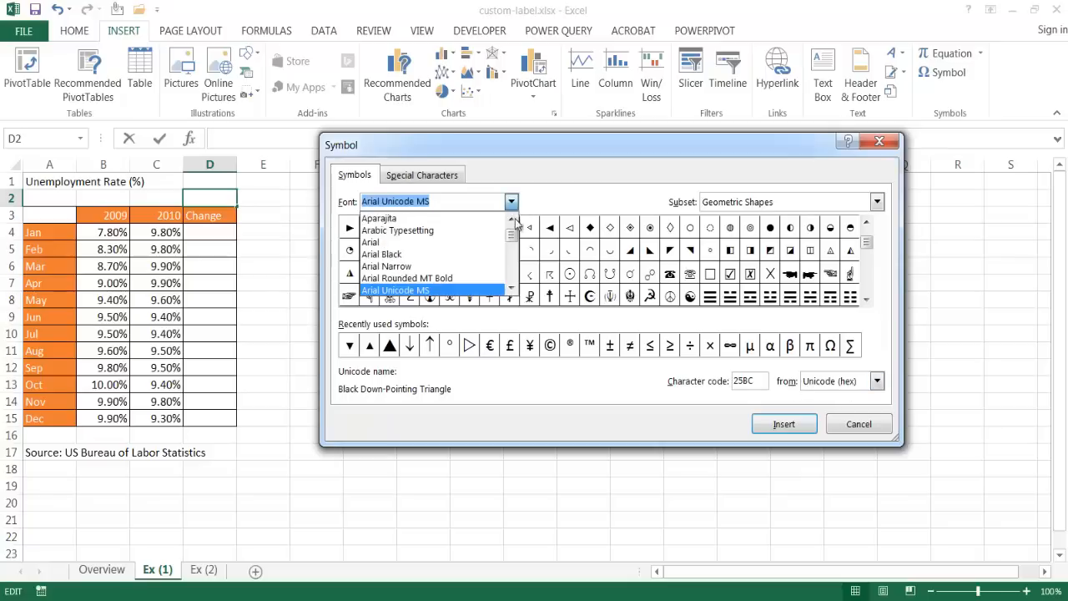
scroll(509, 238, "up", 3)
left_click(512, 288)
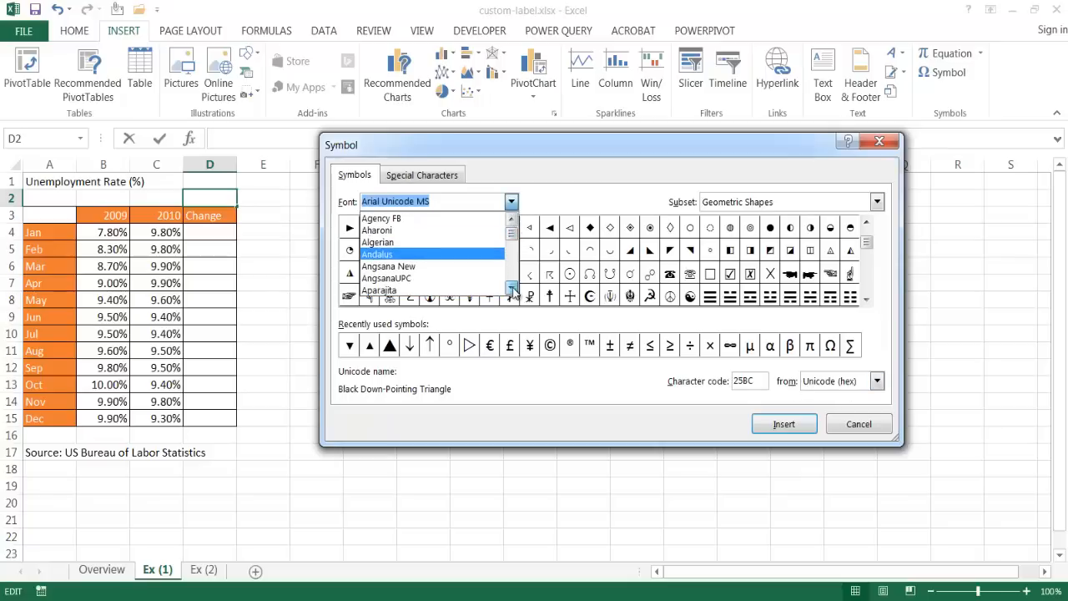
left_click(513, 288)
left_click(512, 288)
left_click(512, 288)
left_click(512, 288)
left_click(513, 288)
left_click(513, 288)
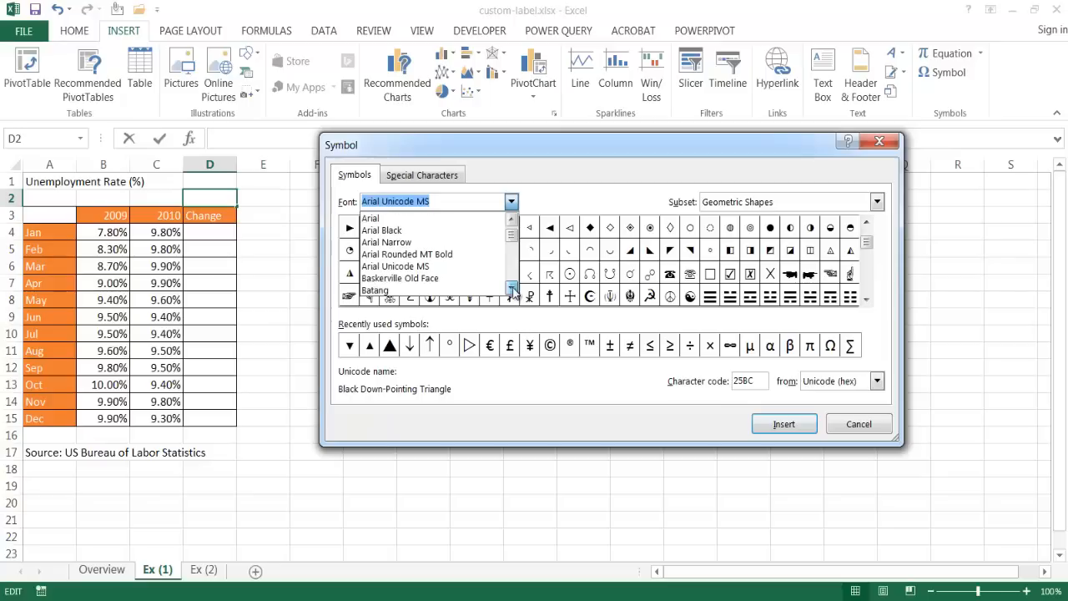
left_click(513, 288)
left_click(513, 288)
left_click(513, 288)
left_click(513, 288)
left_click(512, 288)
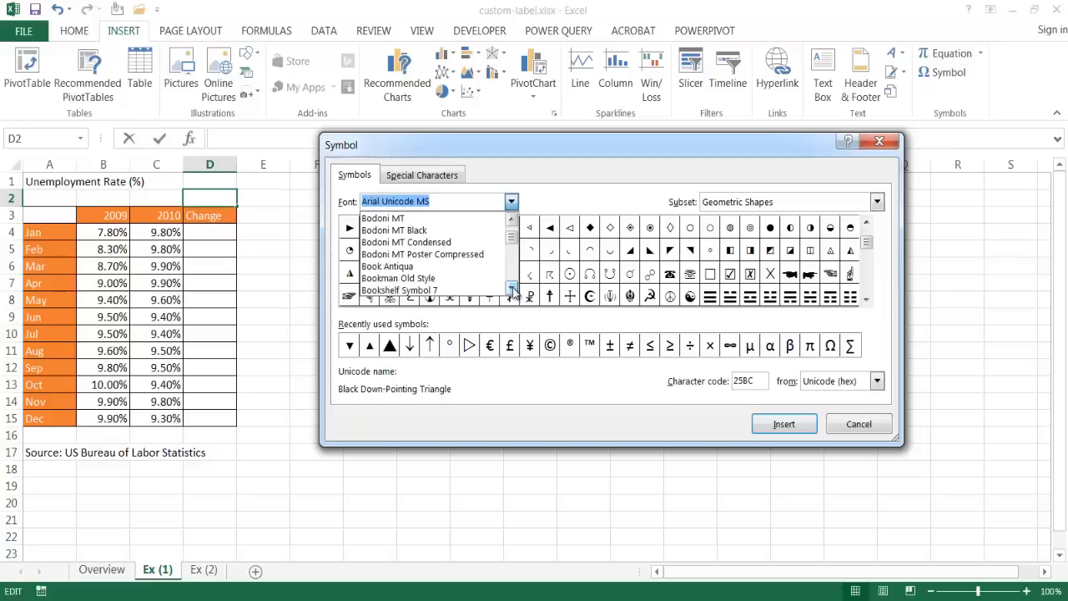
left_click(513, 288)
left_click(513, 288)
left_click(513, 288)
left_click(512, 288)
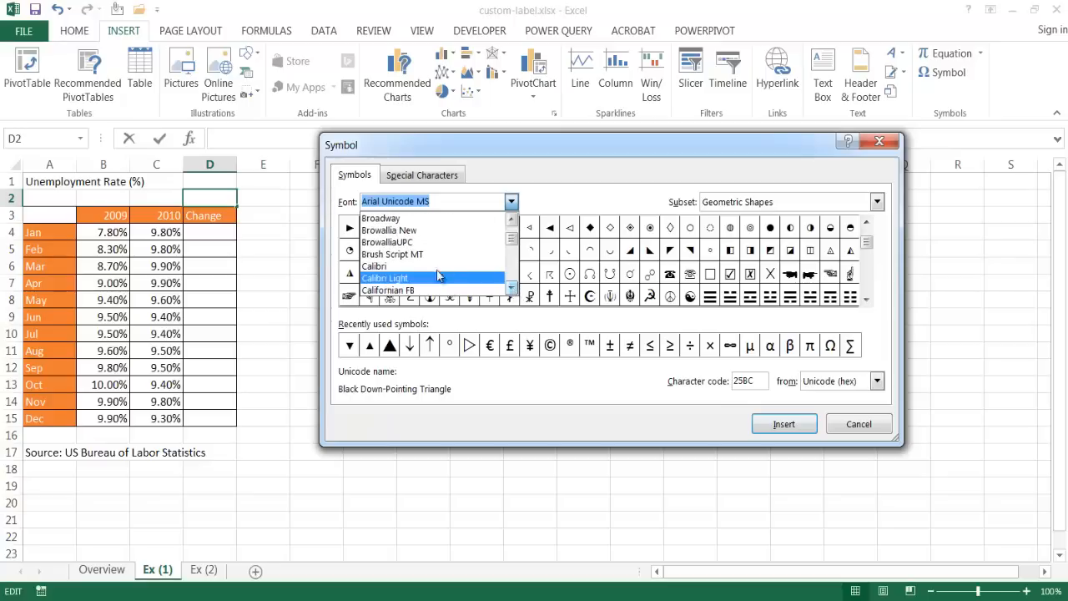
left_click(434, 276)
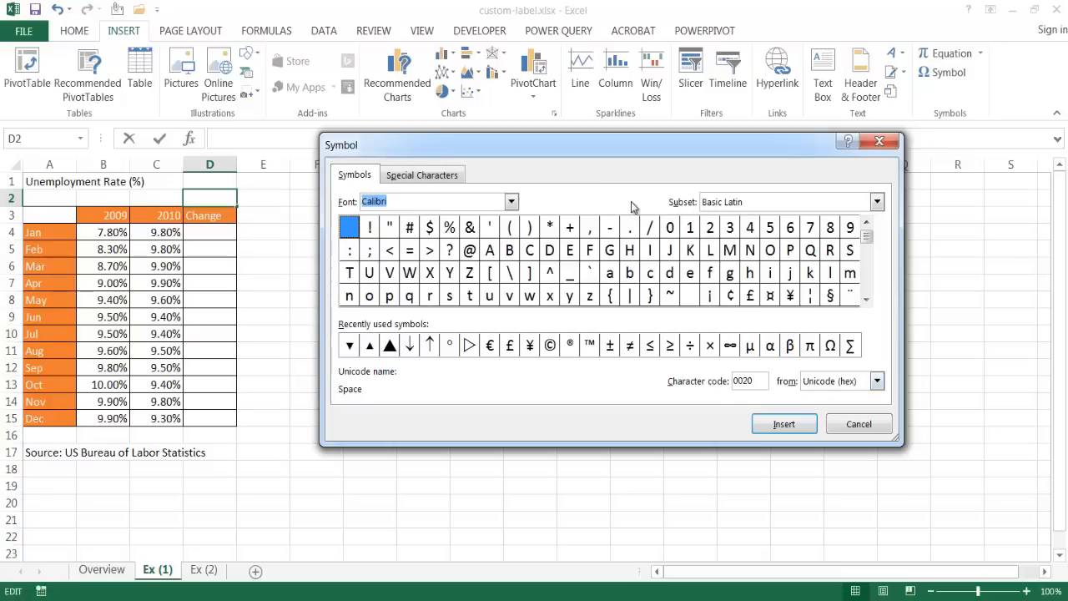
- Switch the displayed symbol subset to Geometric Shapes
left_click(878, 202)
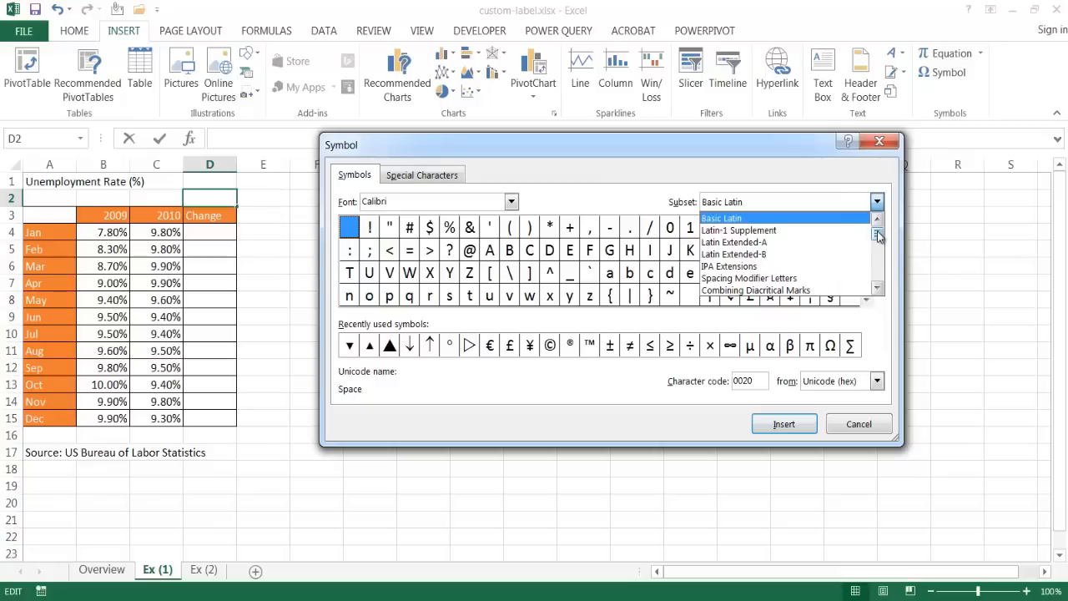
left_click_drag(877, 237, 878, 250)
left_click(880, 278)
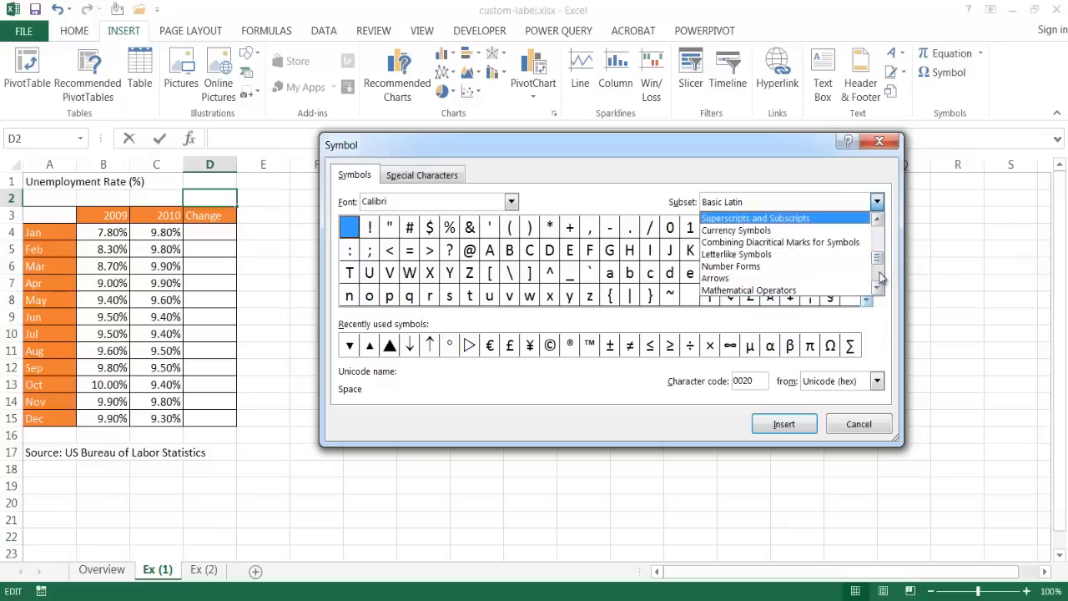
left_click(880, 278)
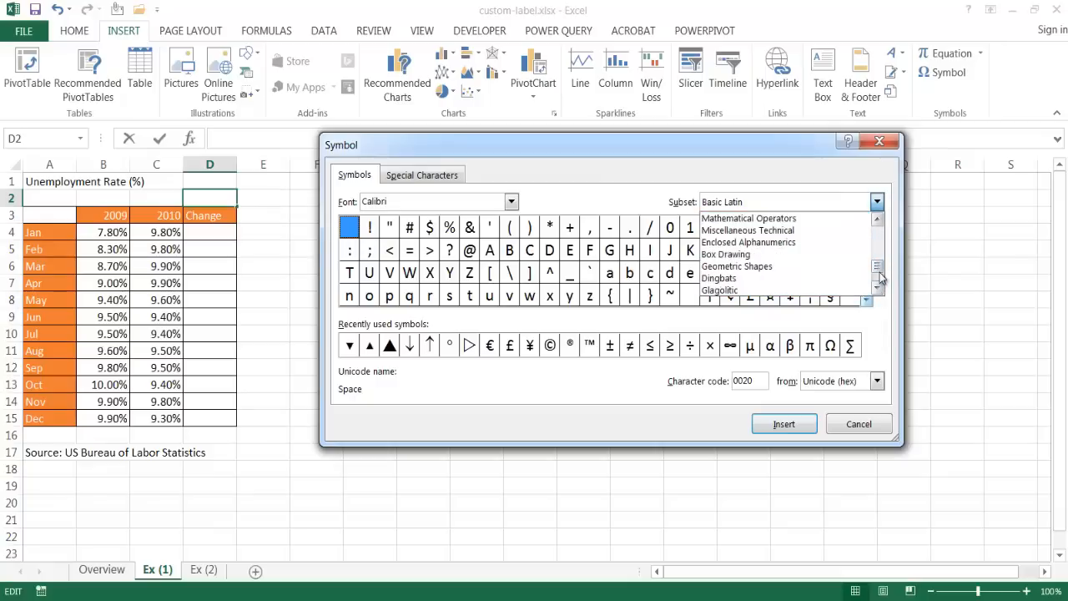
left_click(737, 267)
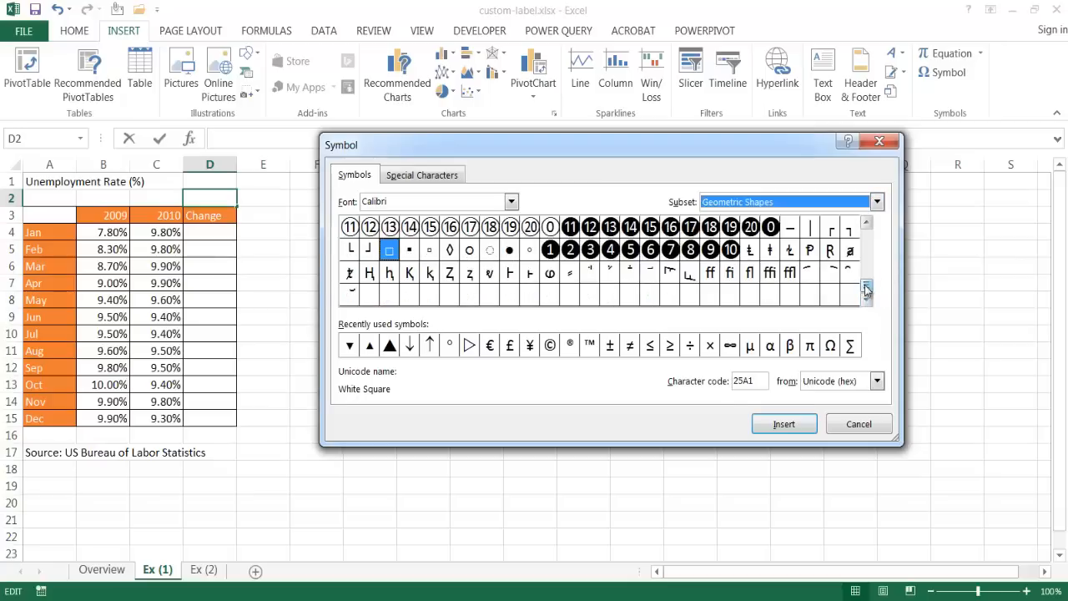
- Look through the Calibri characters from Basic Latin to Geometric Shapes for up and down triangle symbols
left_click_drag(866, 290, 868, 232)
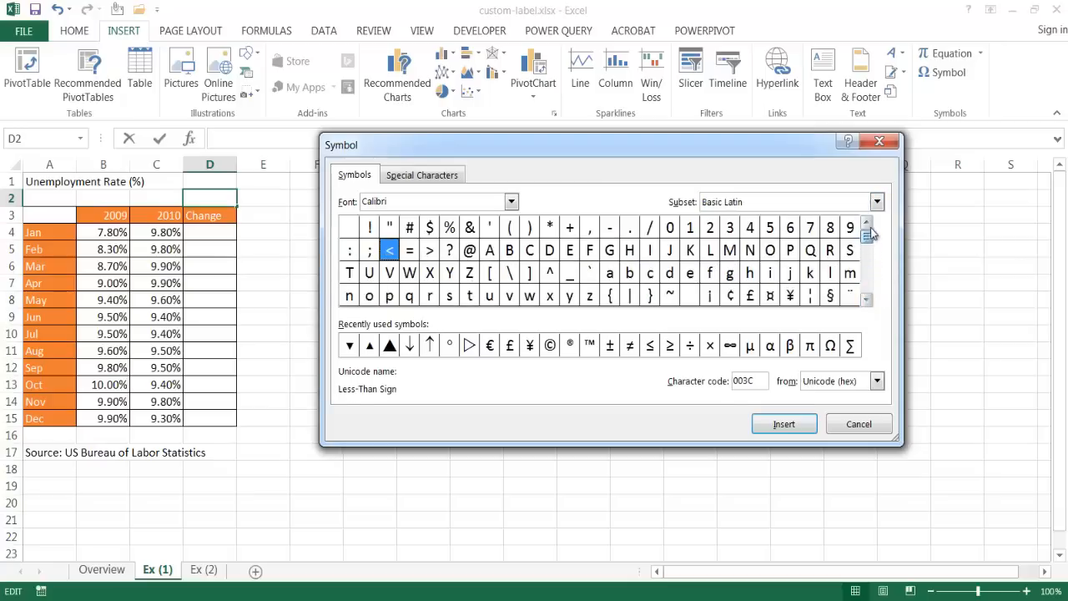
left_click(868, 284)
left_click(868, 284)
left_click(868, 284)
left_click(868, 284)
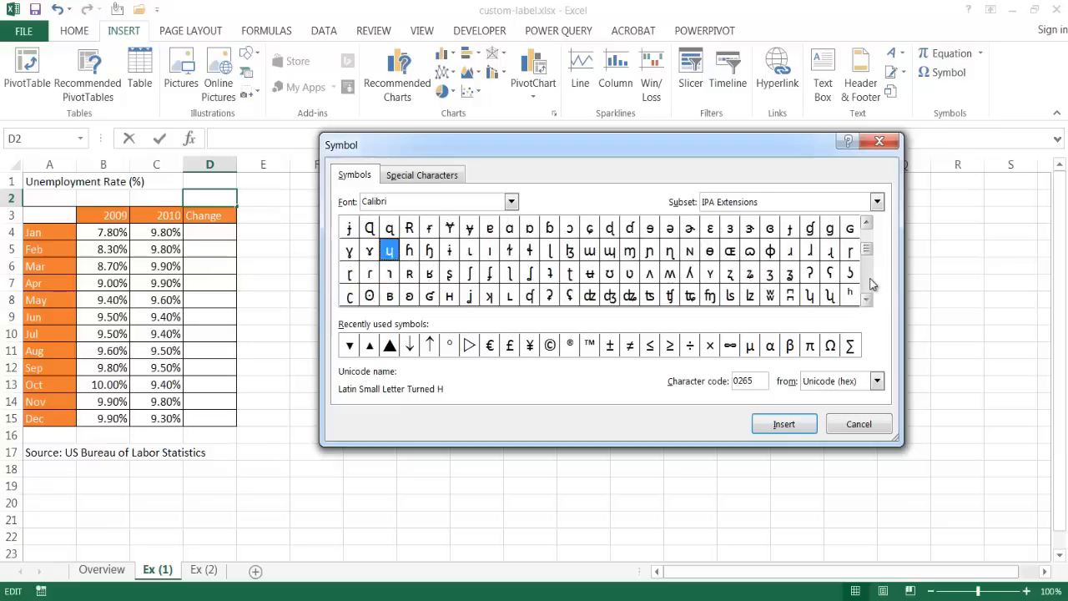
left_click(870, 280)
left_click(870, 281)
left_click(870, 281)
left_click(871, 281)
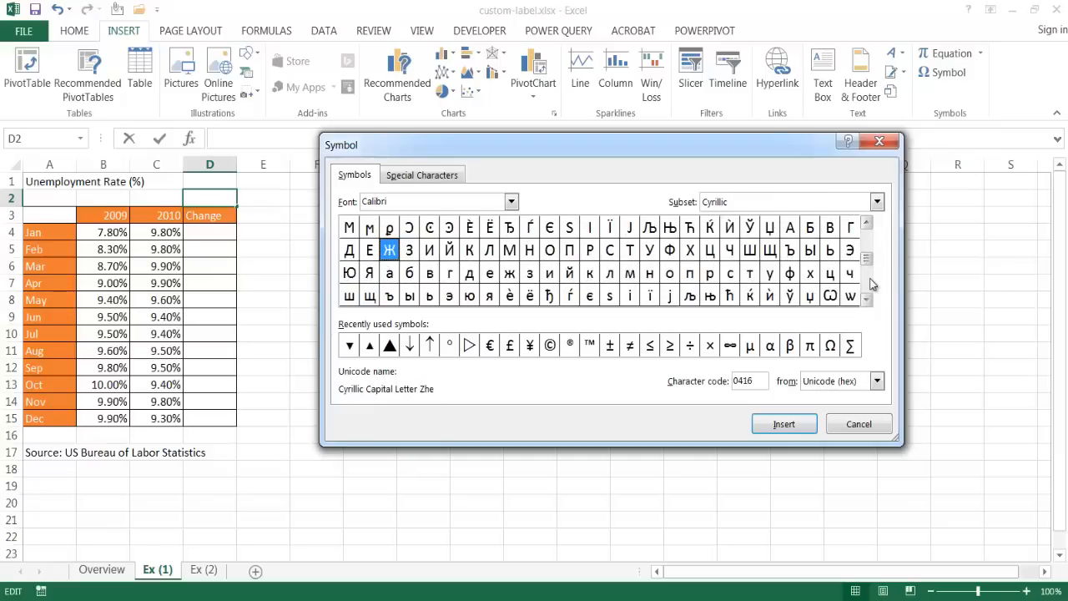
left_click(871, 284)
left_click(870, 284)
left_click(870, 284)
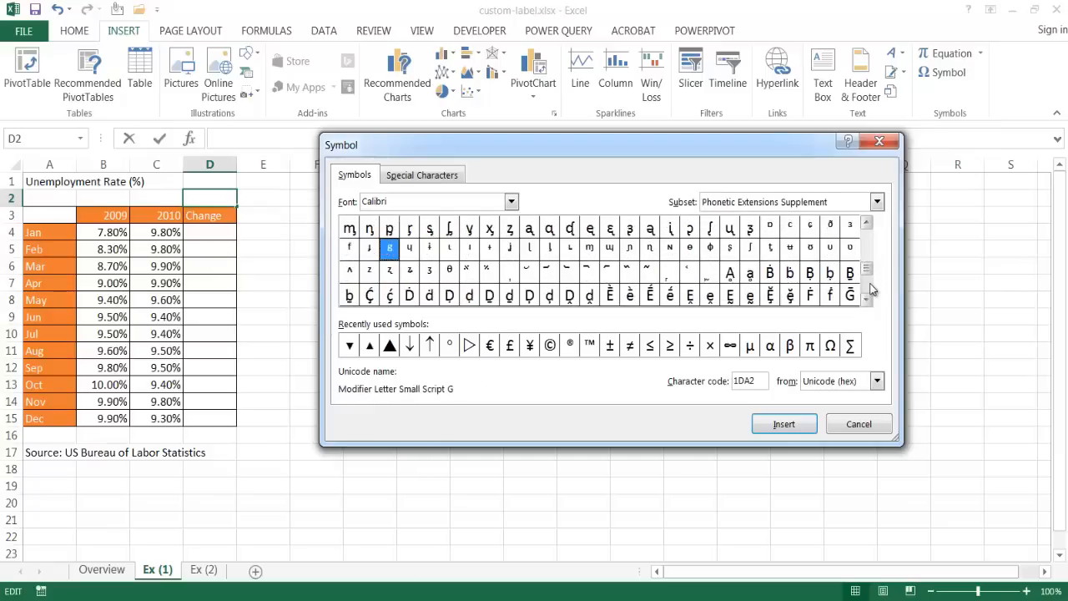
left_click(870, 289)
left_click(871, 289)
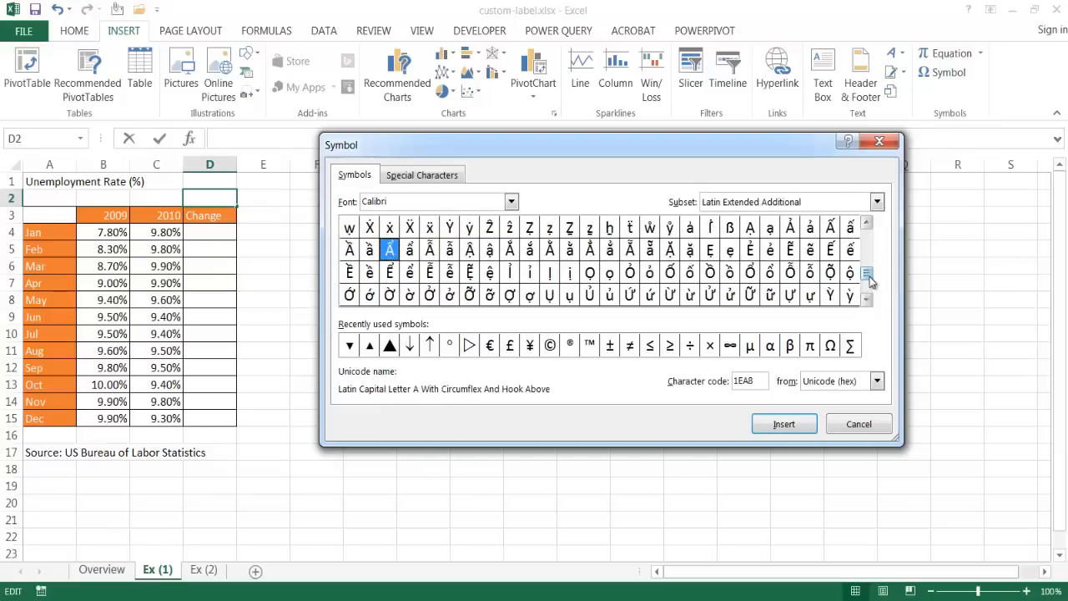
left_click(871, 289)
left_click(870, 289)
left_click(868, 305)
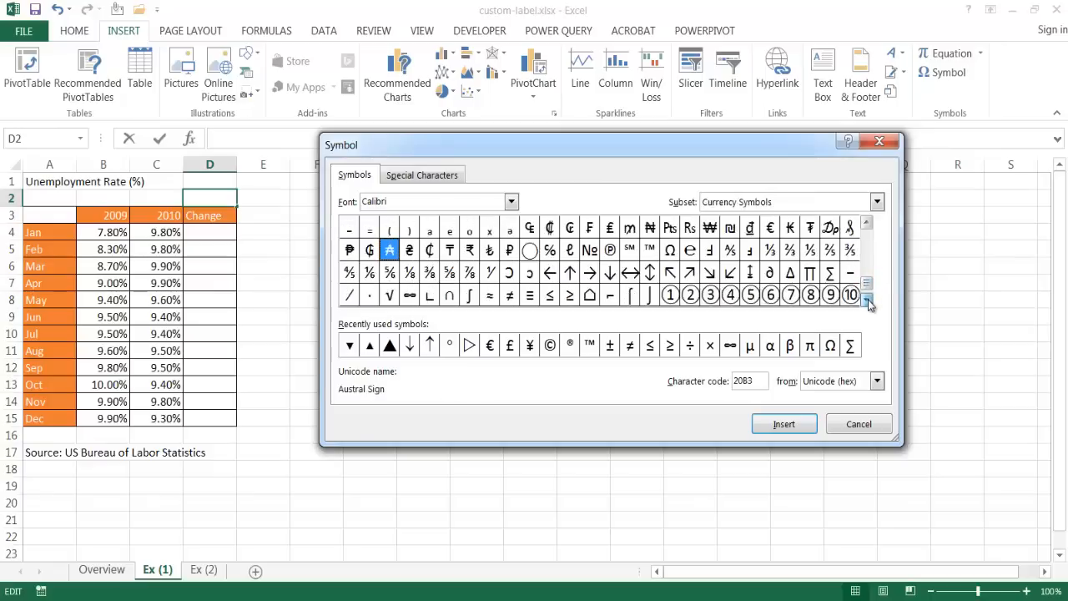
left_click(868, 305)
left_click(868, 305)
left_click(868, 304)
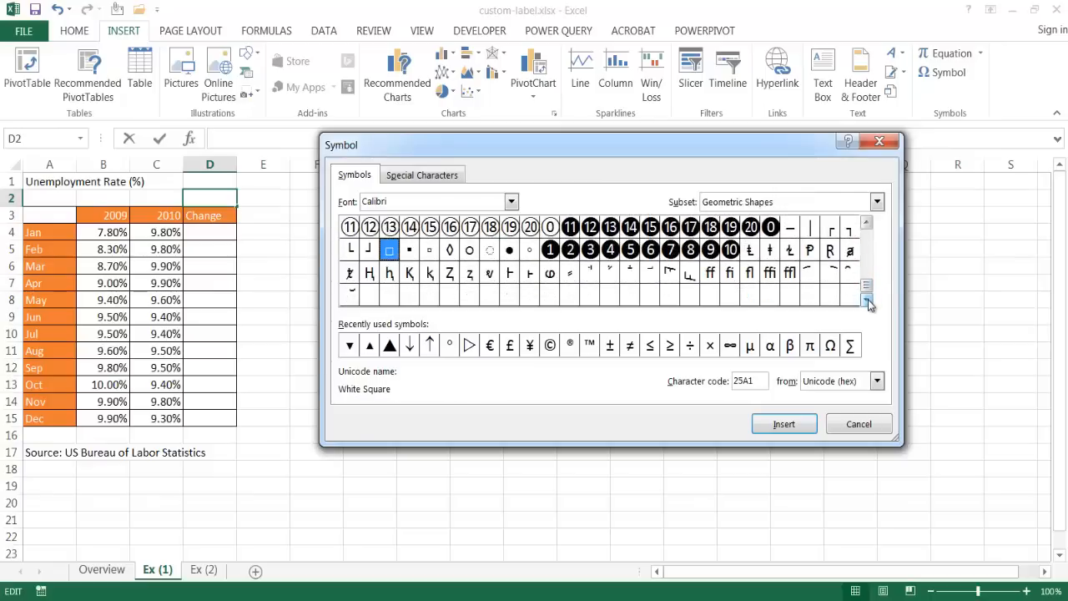
- Set the symbol font to Arial
left_click(515, 201)
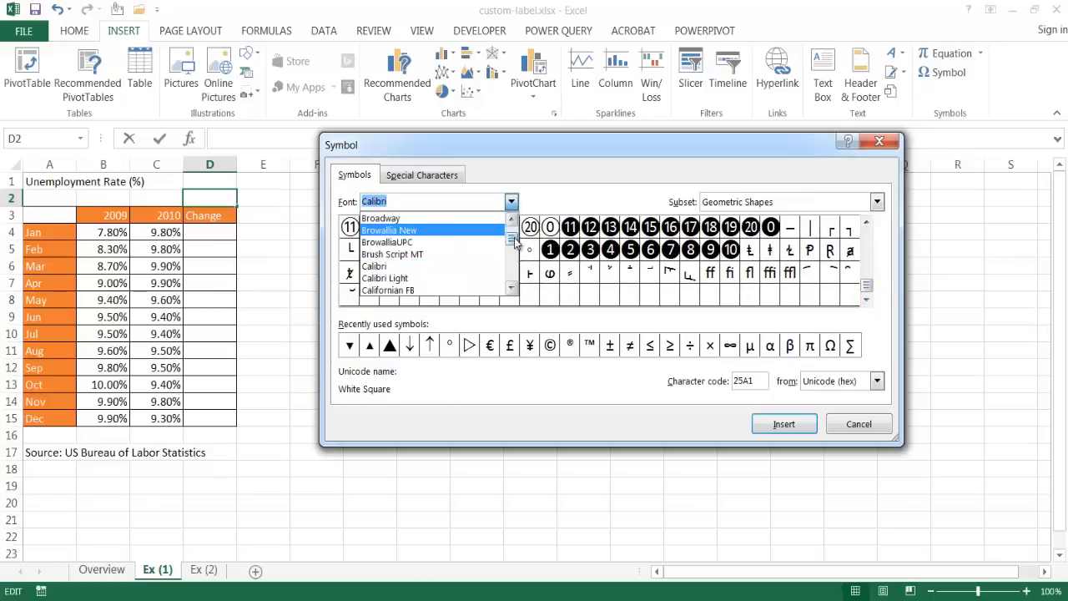
left_click_drag(513, 239, 512, 229)
scroll(501, 279, "down", 2)
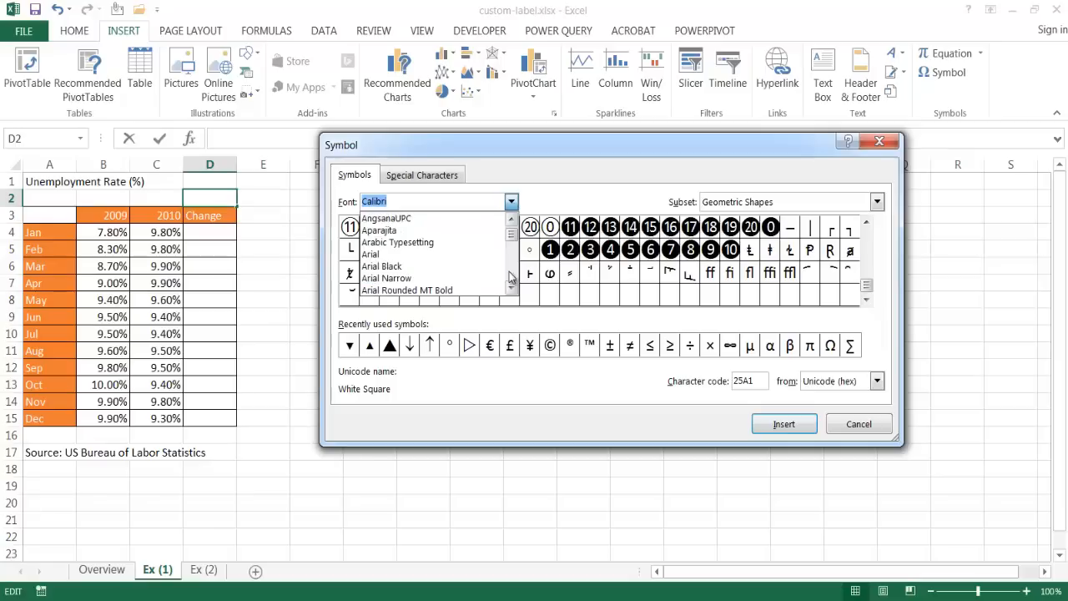
left_click(473, 261)
left_click(473, 261)
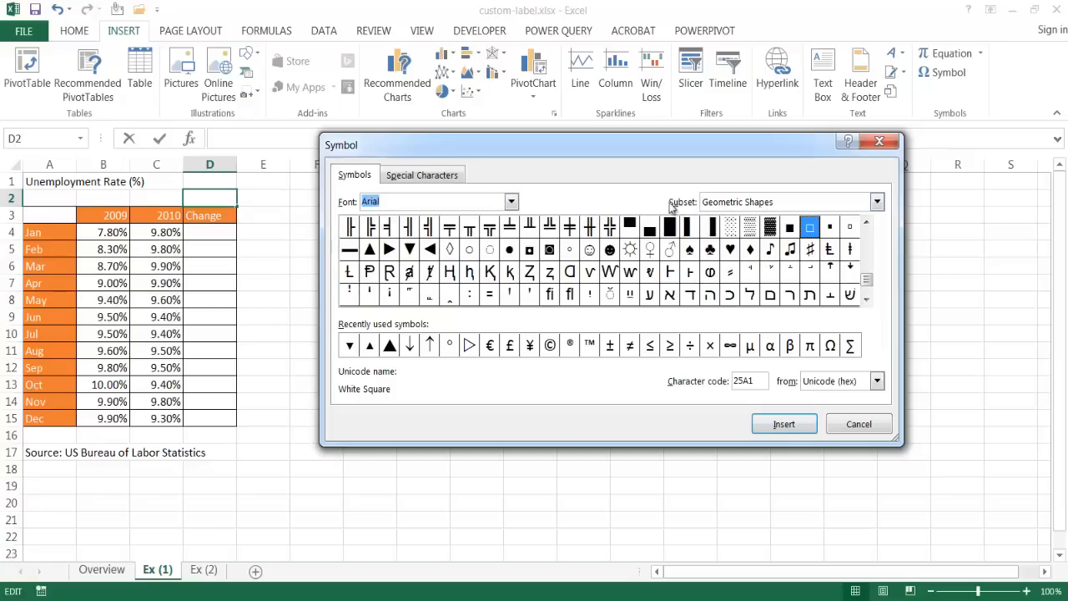
- Try the ASCII (decimal) character code listing and return to Unicode (hex)
left_click(876, 382)
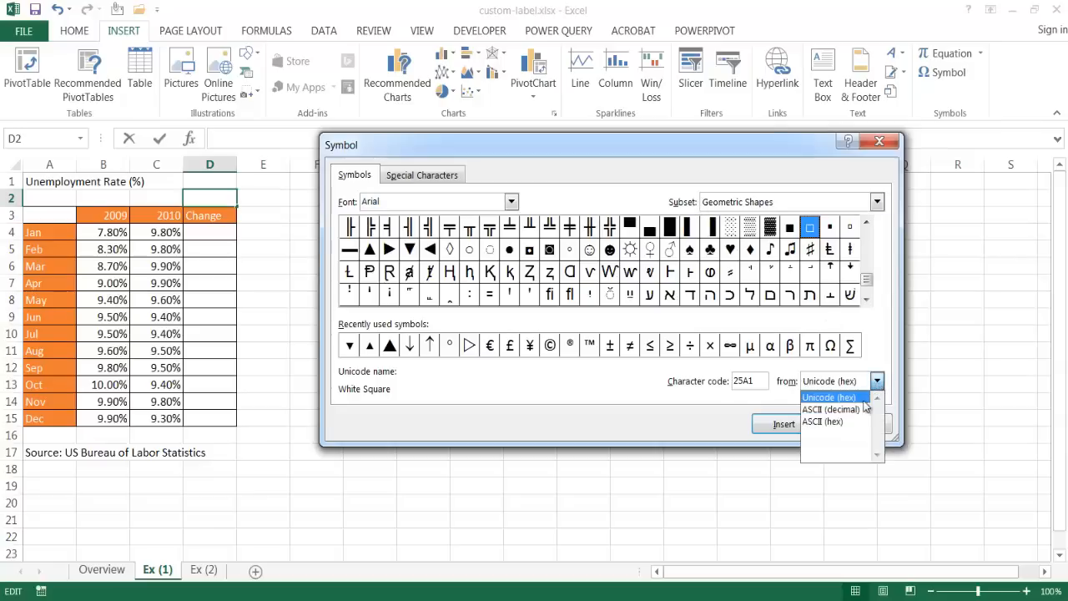
left_click(864, 409)
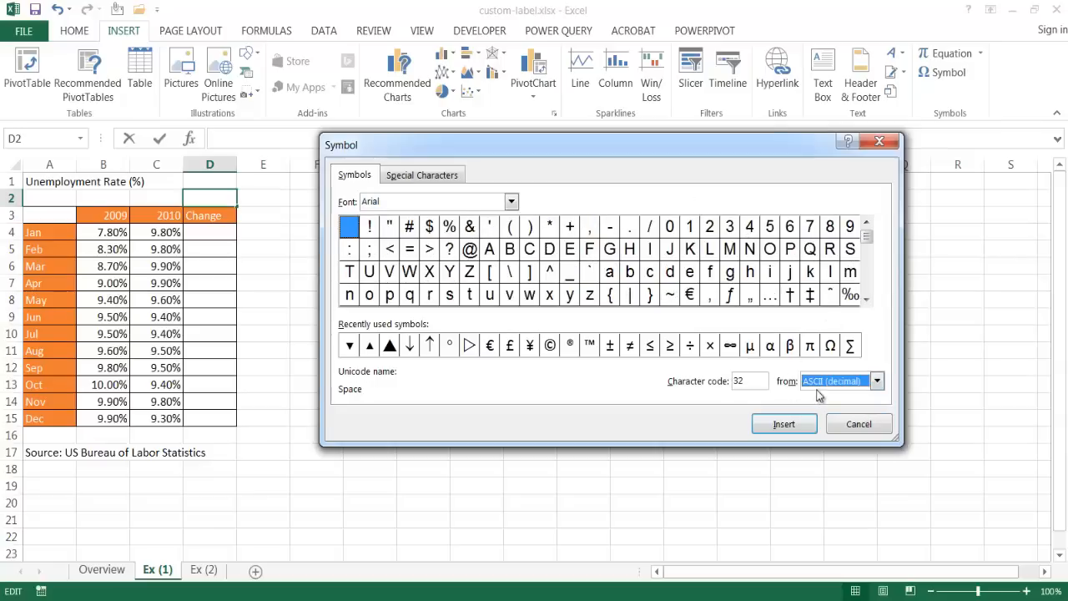
left_click(876, 382)
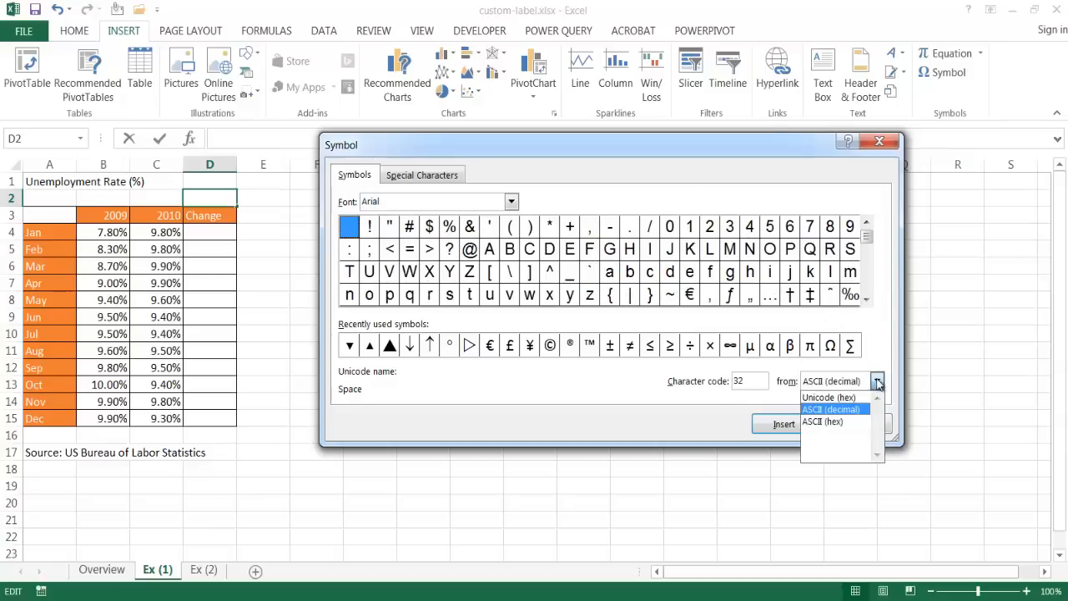
left_click(851, 396)
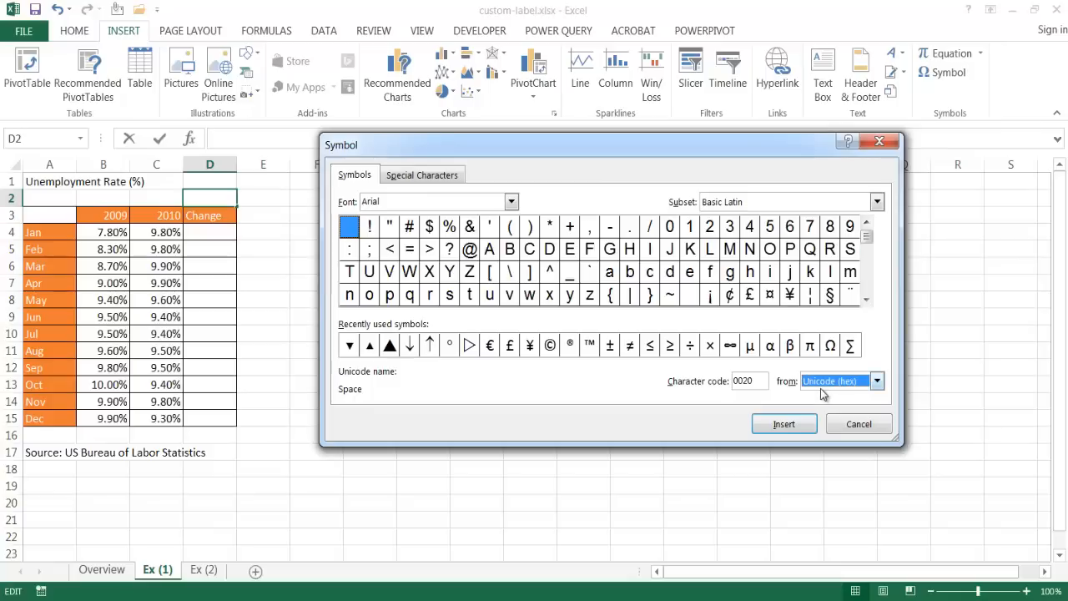
- Show the Geometric Shapes subset of the Arial symbols
left_click(876, 203)
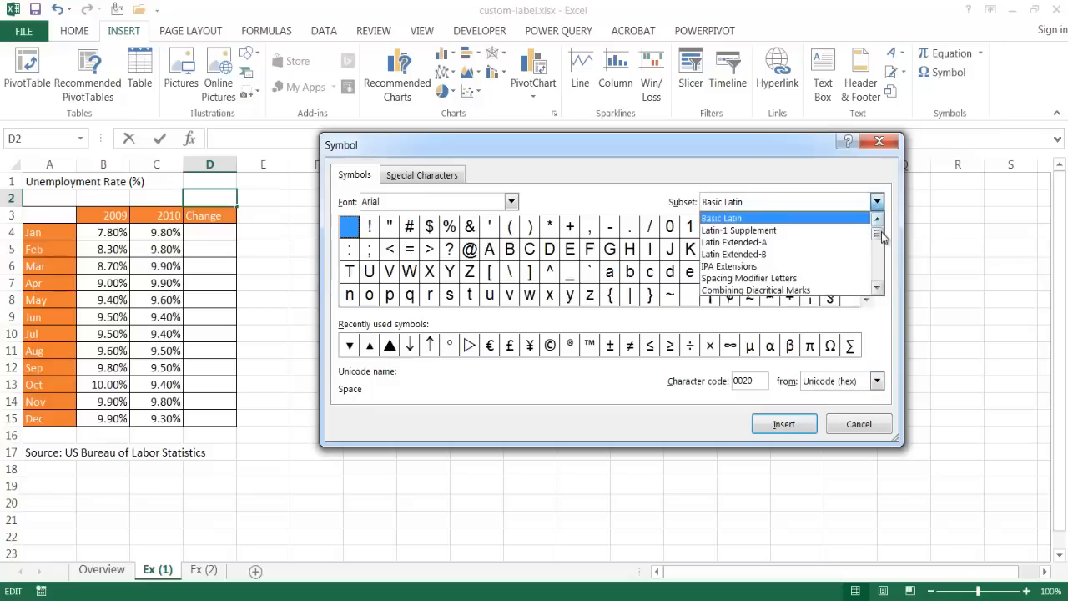
left_click_drag(880, 232, 880, 276)
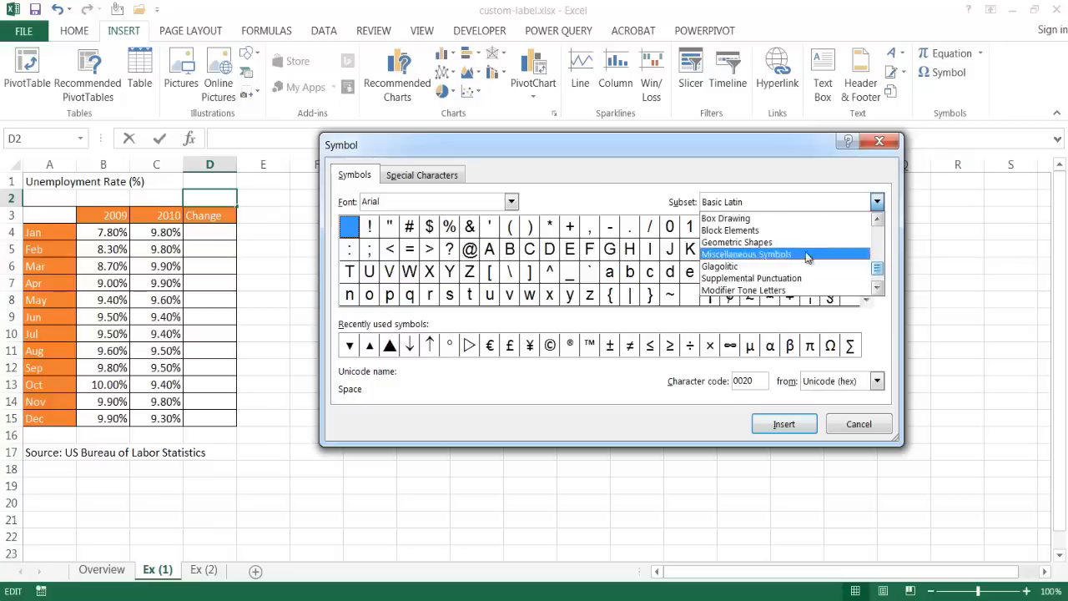
left_click(789, 242)
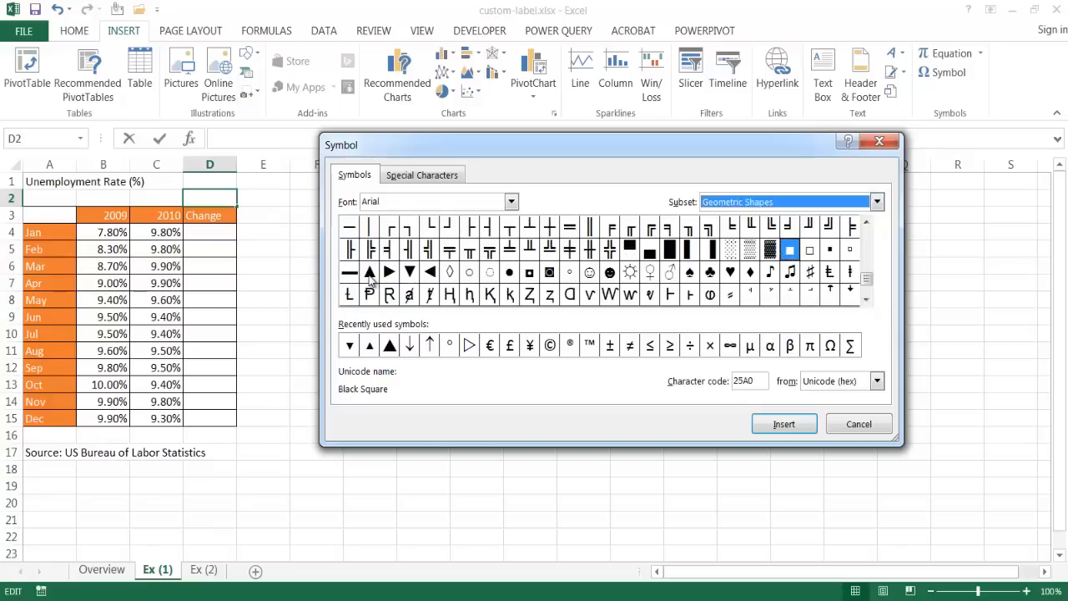
- Insert the Black Up-Pointing Triangle and Black Down-Pointing Triangle into D2 and commit the cell entry
left_click(369, 274)
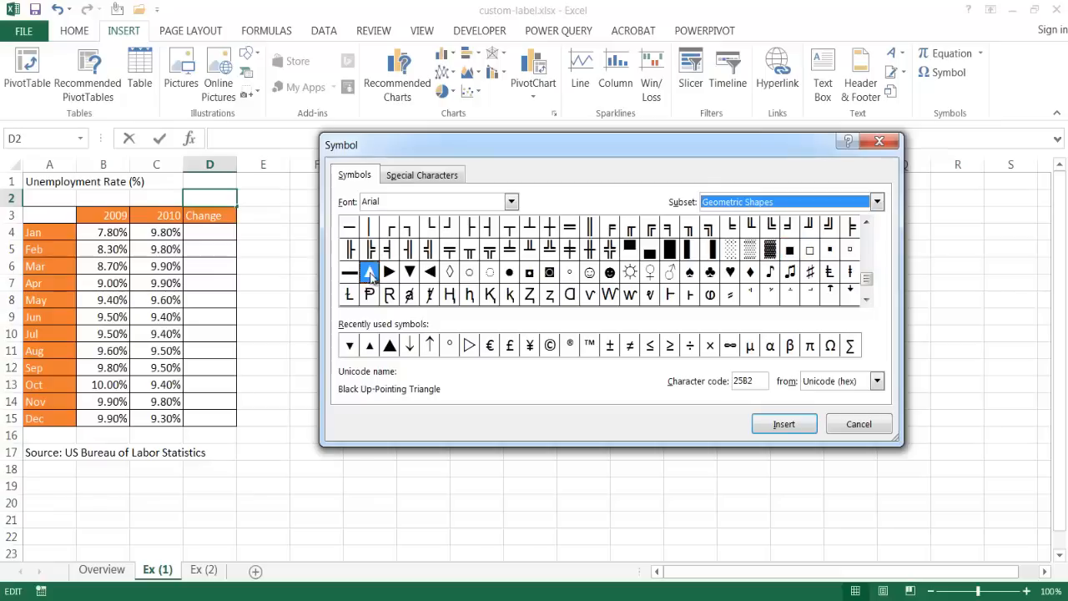
left_click(782, 424)
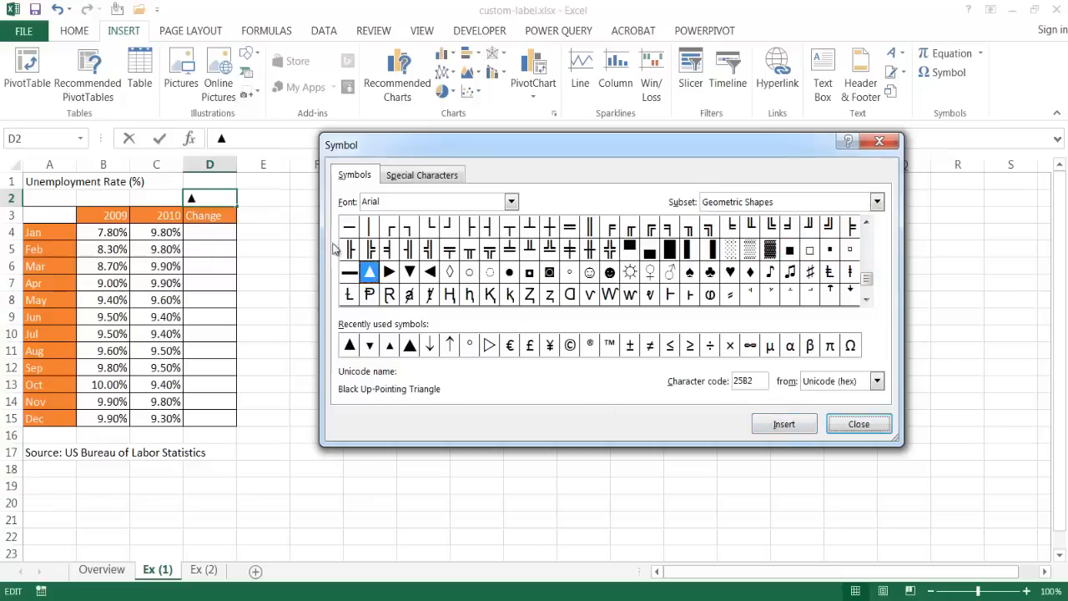
left_click(410, 273)
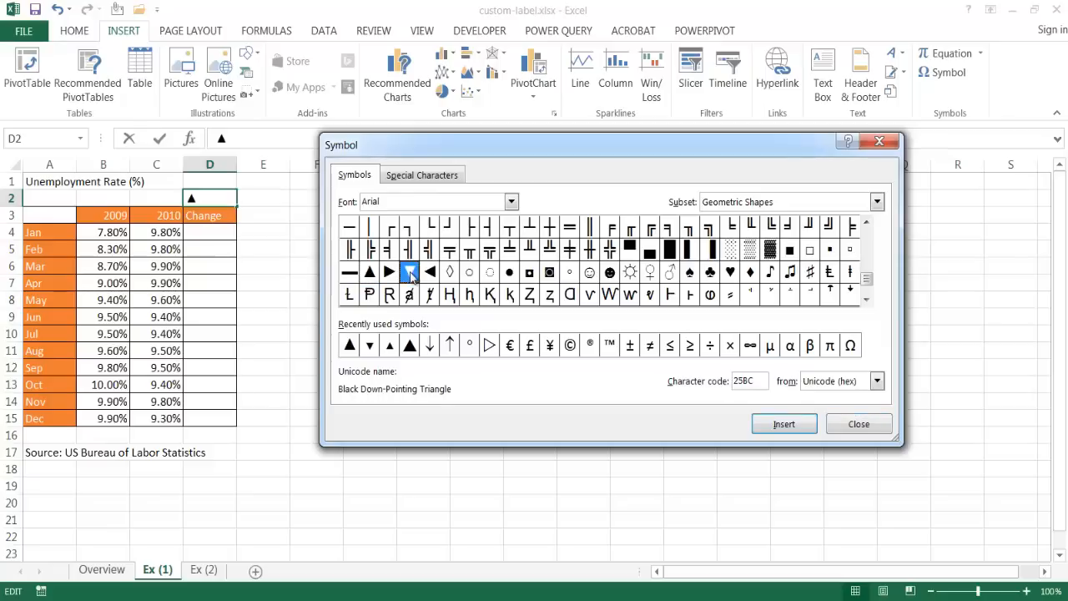
left_click(793, 427)
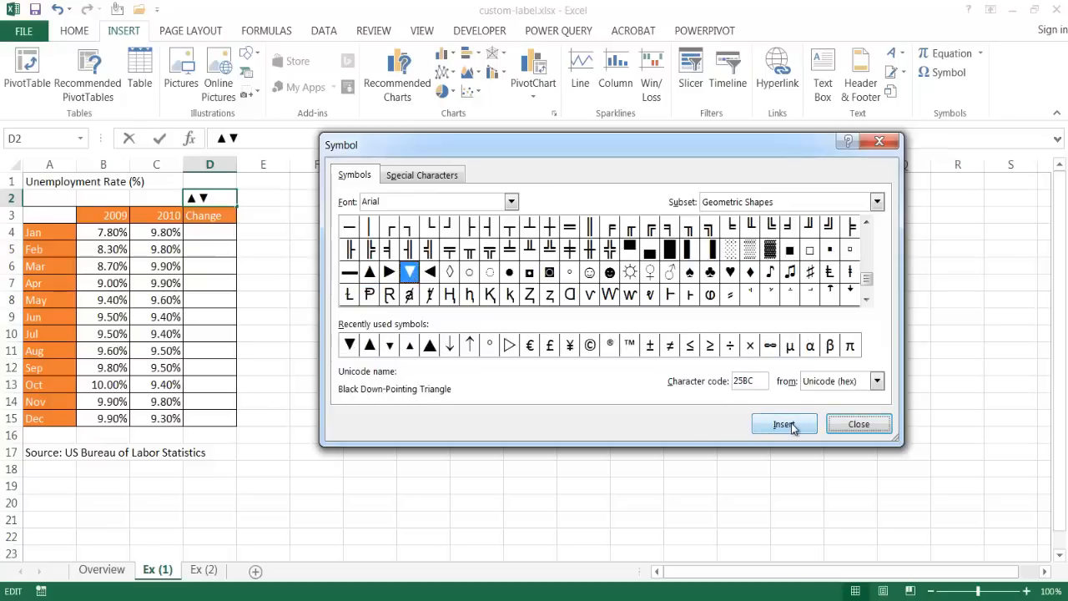
left_click(860, 424)
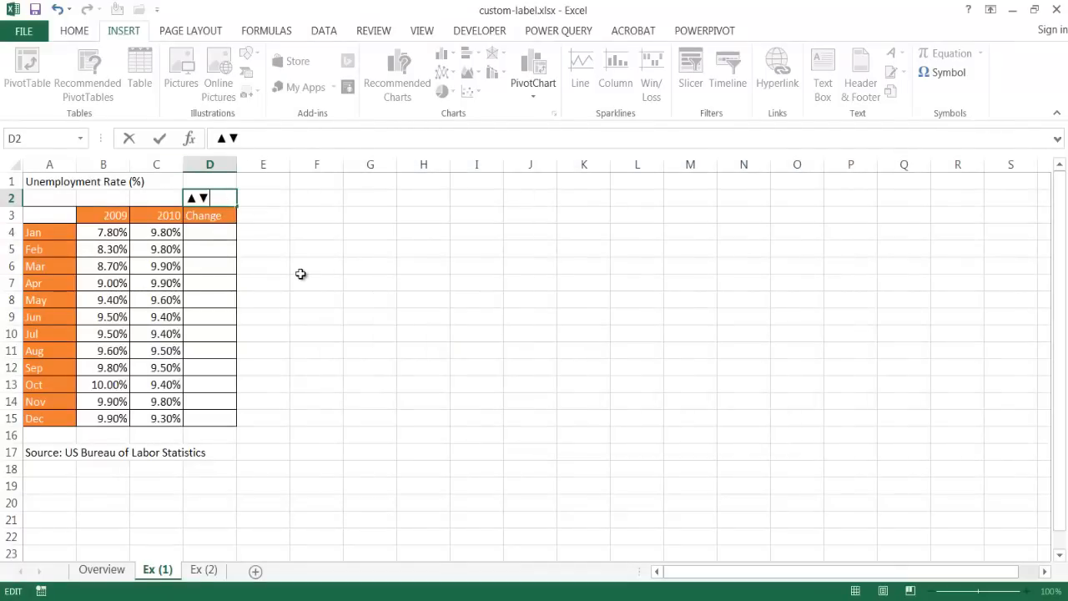
key("Return")
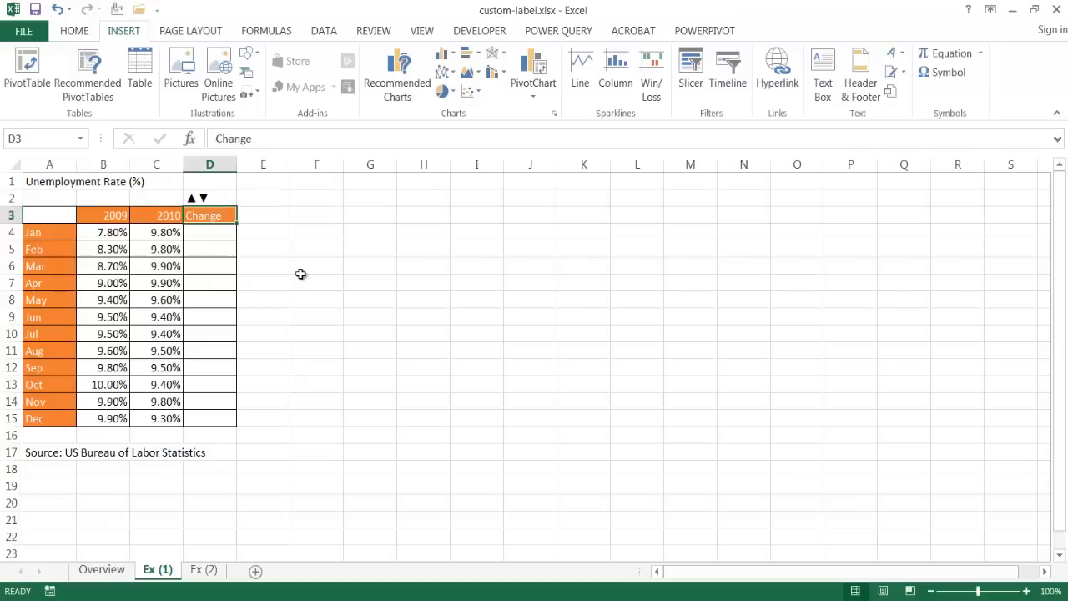
left_click(214, 232)
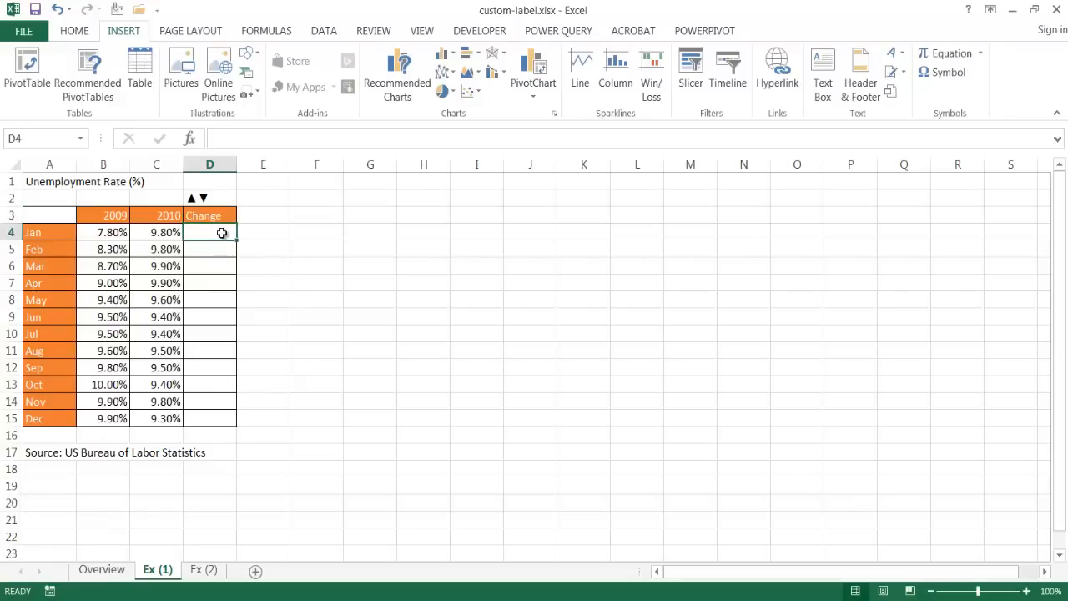
left_click(154, 232)
left_click(112, 234)
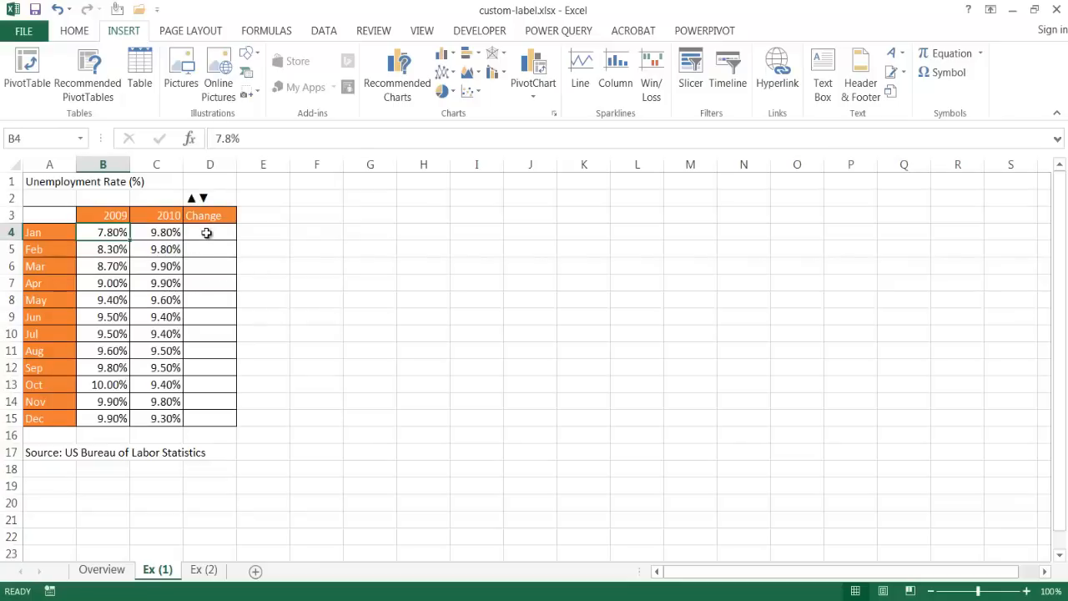
- Begin the January Change formula in D4 with =IF(C4>B4, and store the incomplete formula as text
left_click(206, 234)
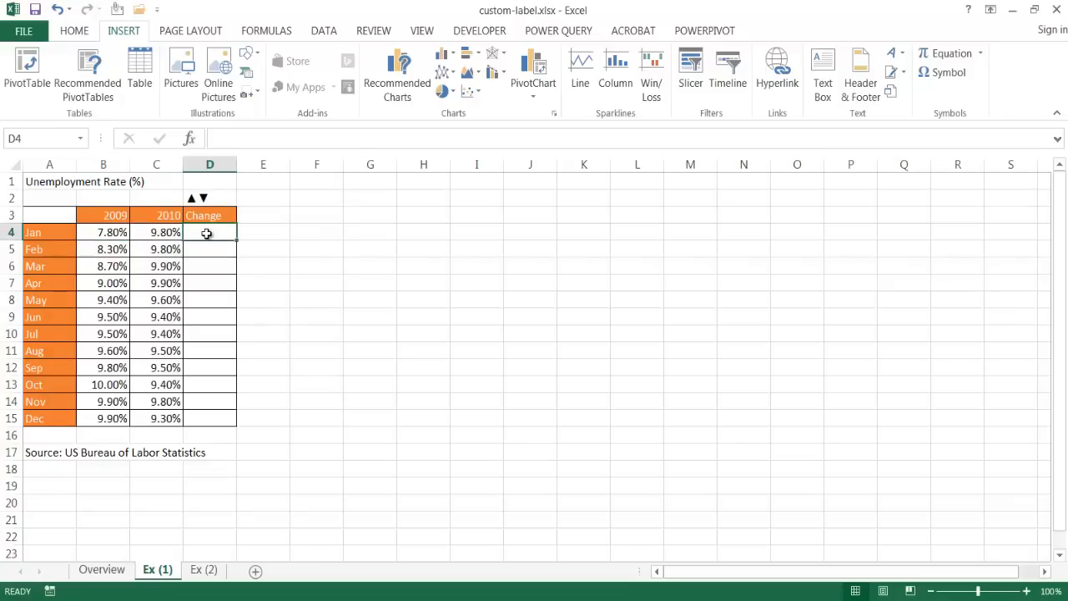
type("=")
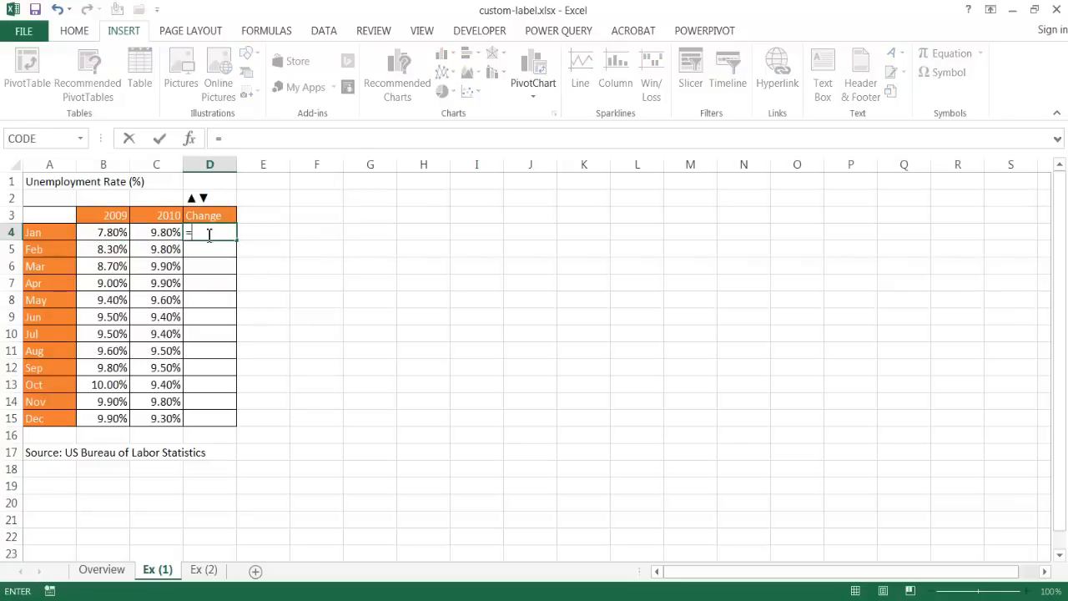
type("if")
key("Tab")
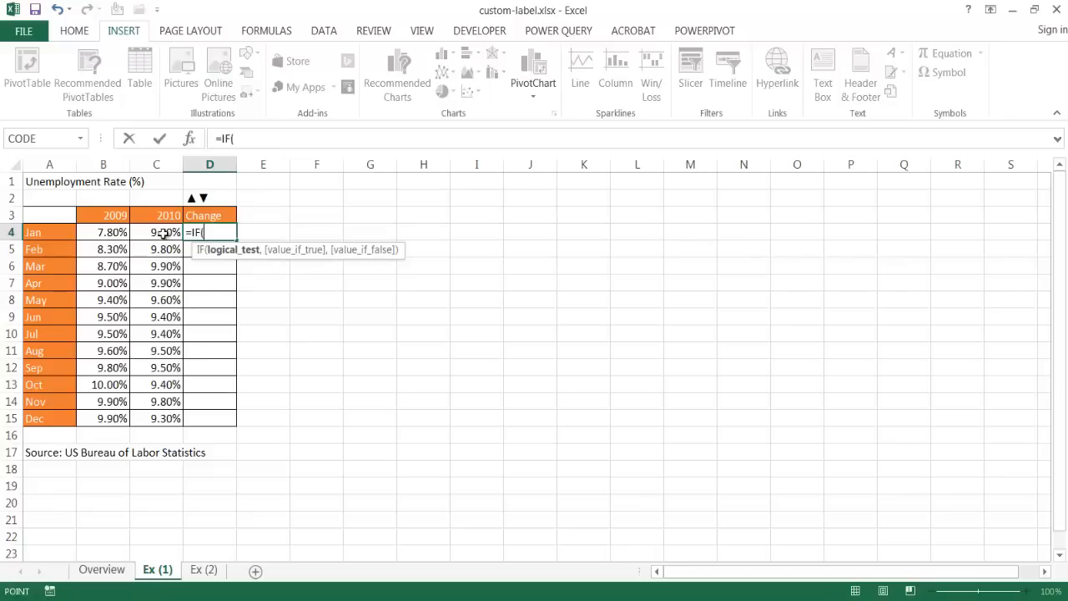
left_click(162, 234)
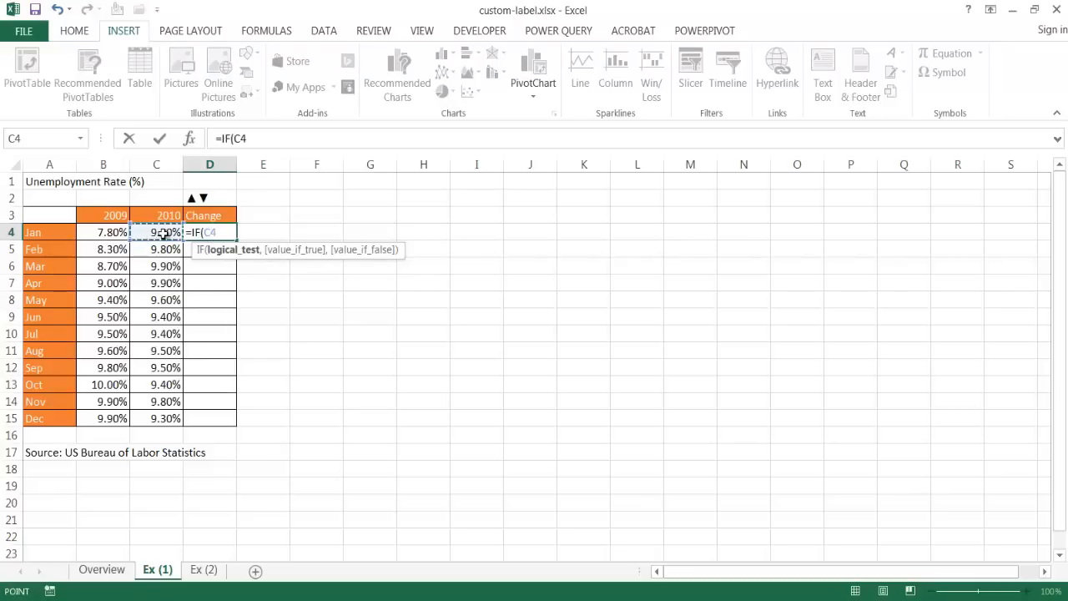
type(">")
left_click(108, 234)
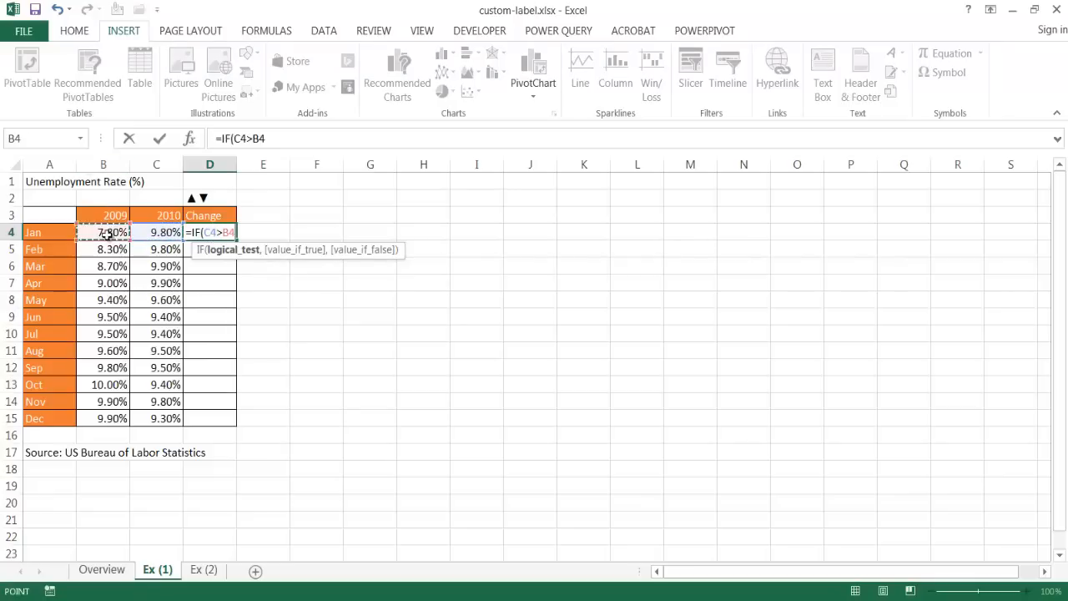
type(",")
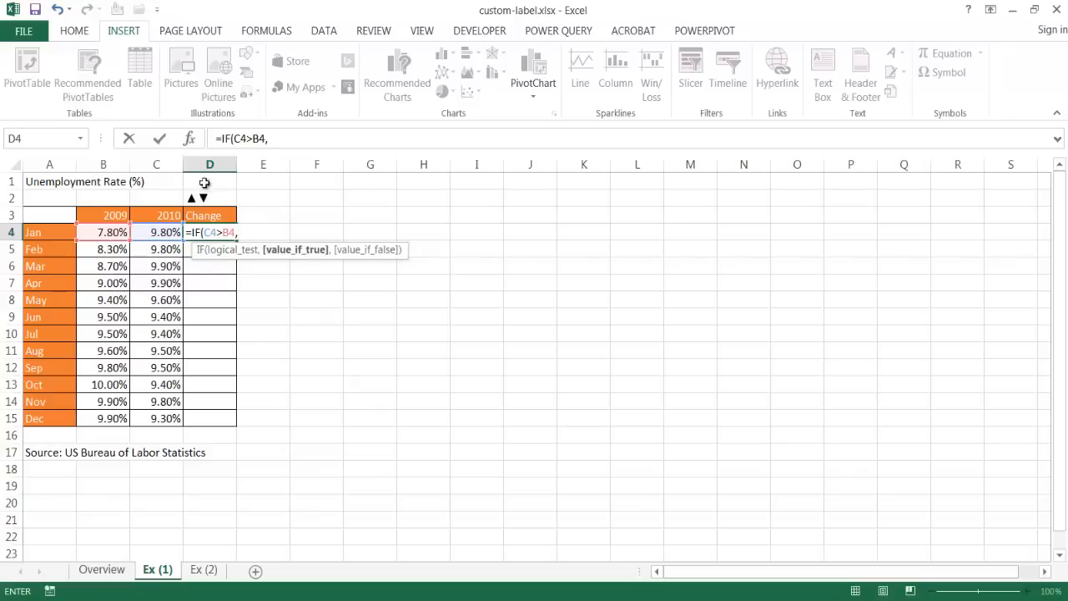
left_click(217, 139)
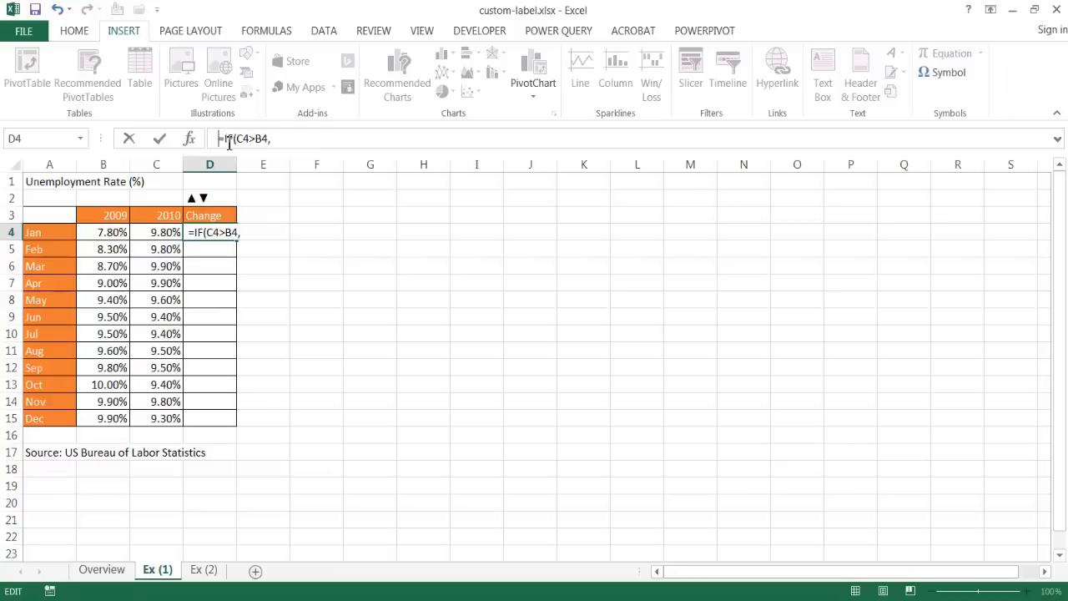
key("Return")
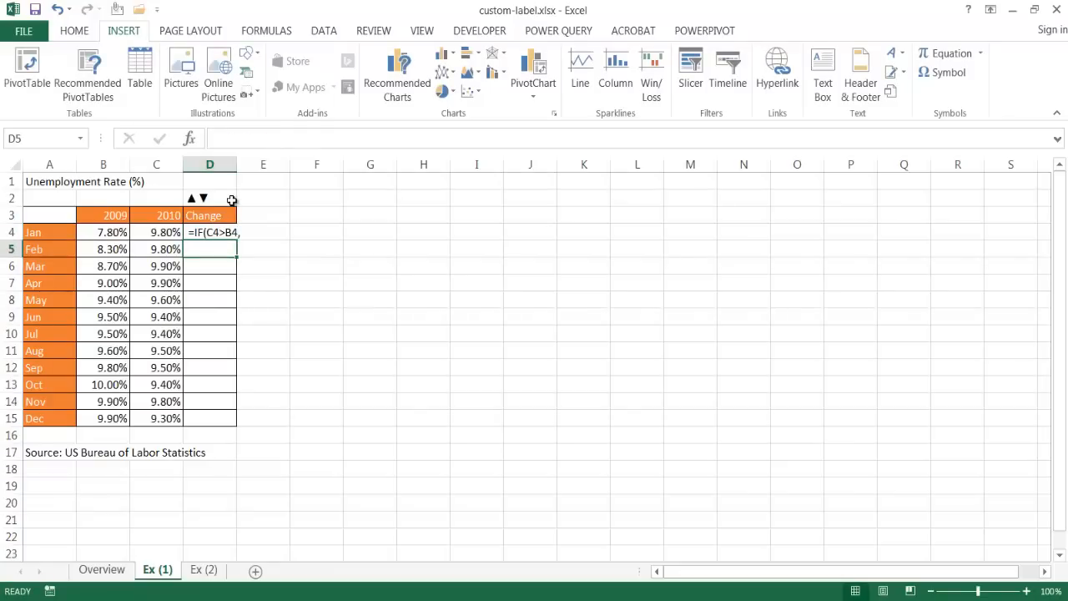
- Try to add the ▲ symbol from D2, in quotation marks, as the true result of the formula text in D4
left_click(194, 200)
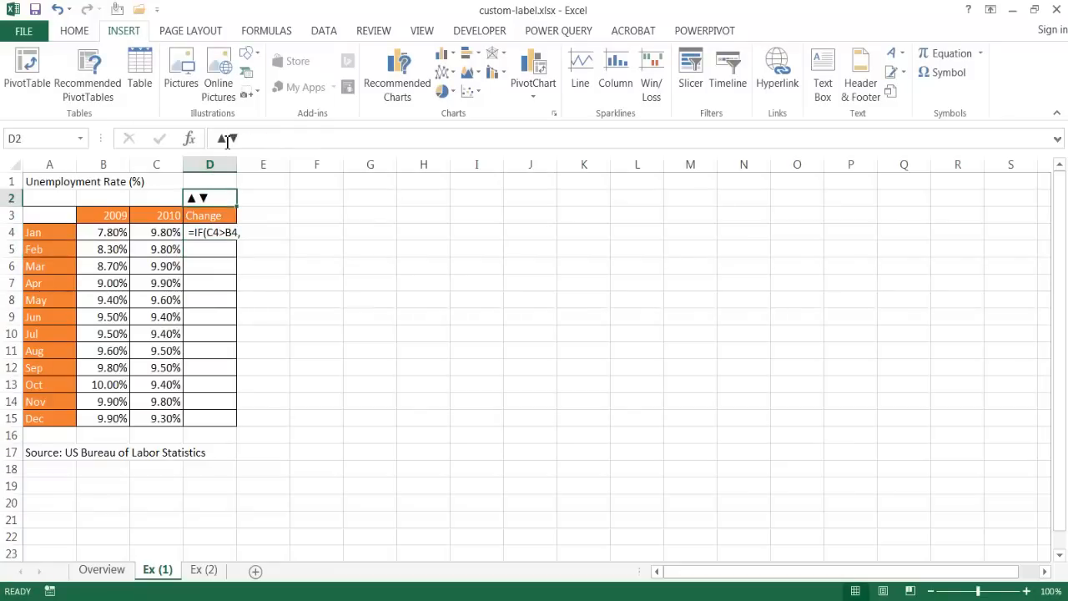
left_click_drag(215, 140, 226, 140)
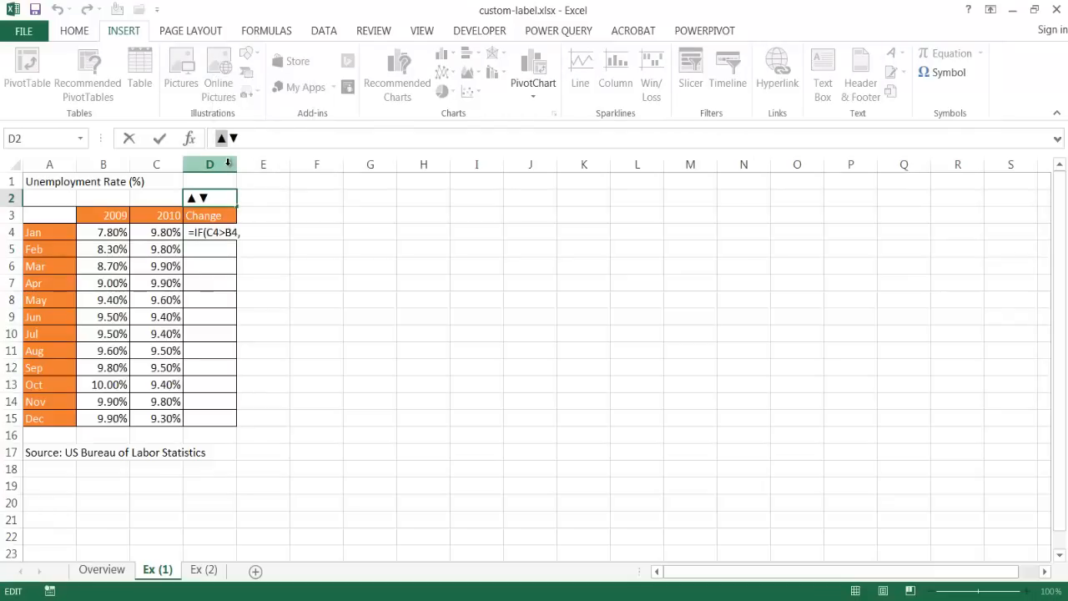
left_click(200, 232)
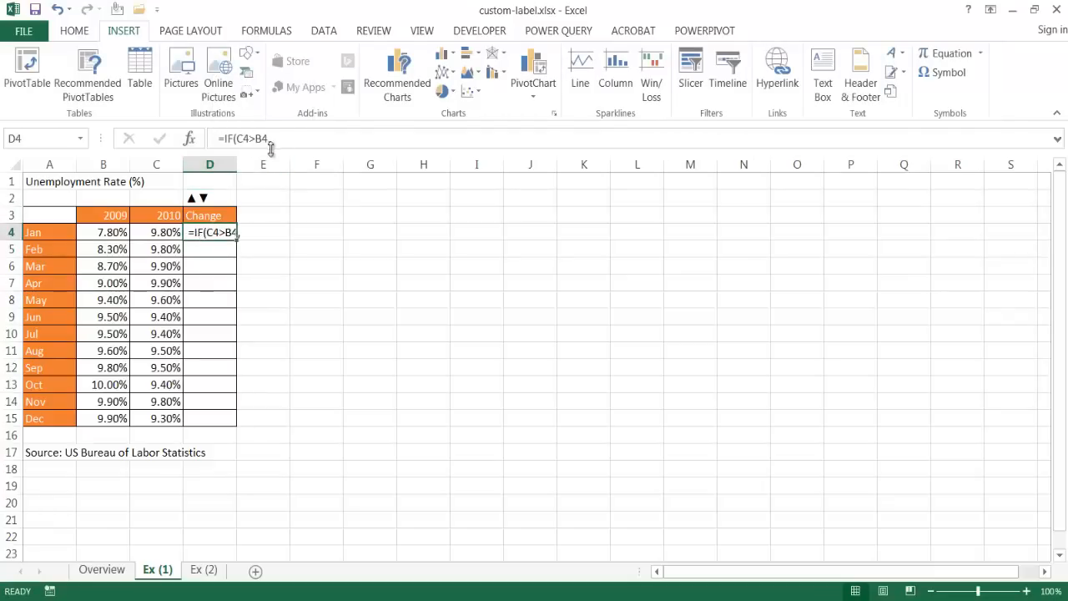
left_click(292, 139)
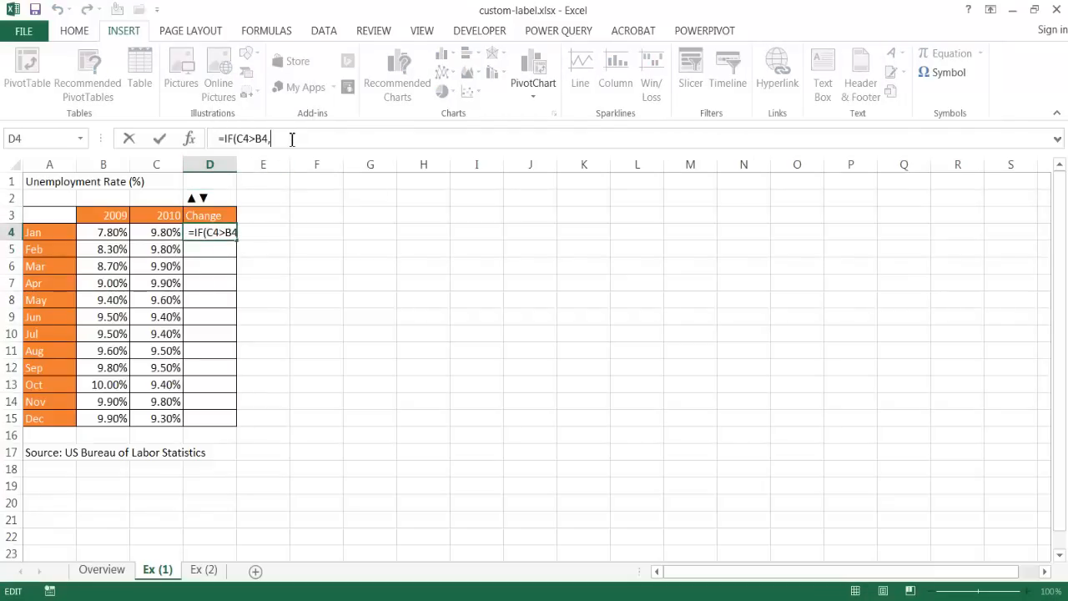
type("\"")
key("ctrl+v")
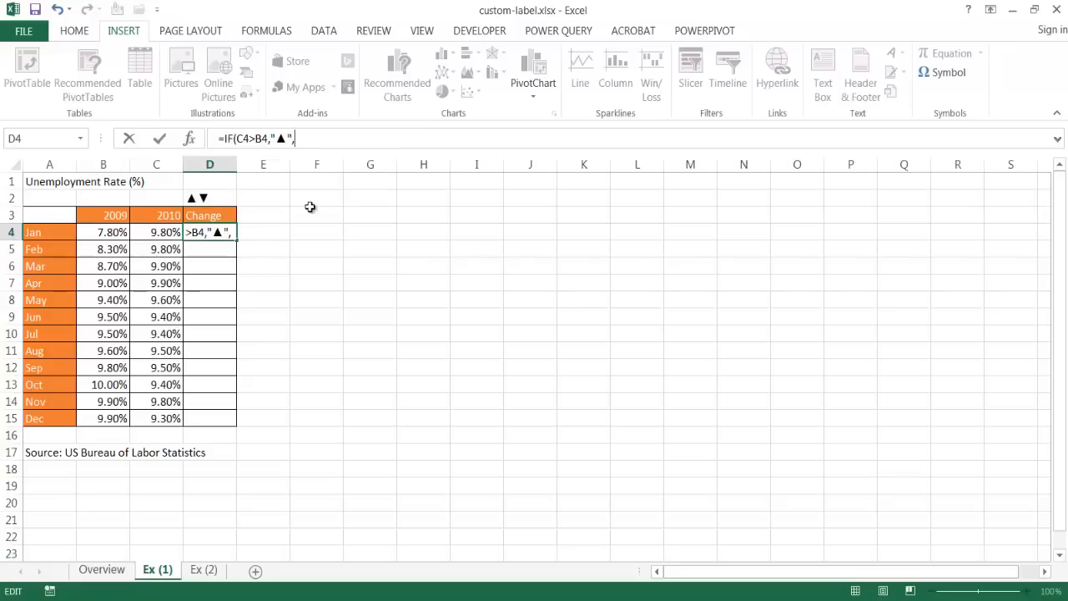
key("Escape")
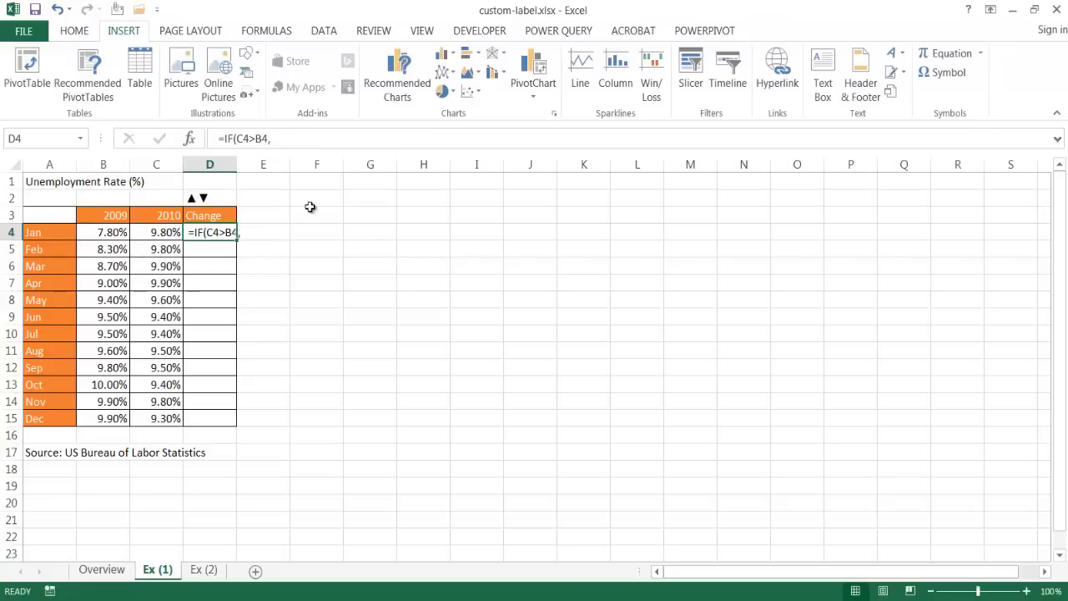
left_click(205, 197)
left_click(240, 137)
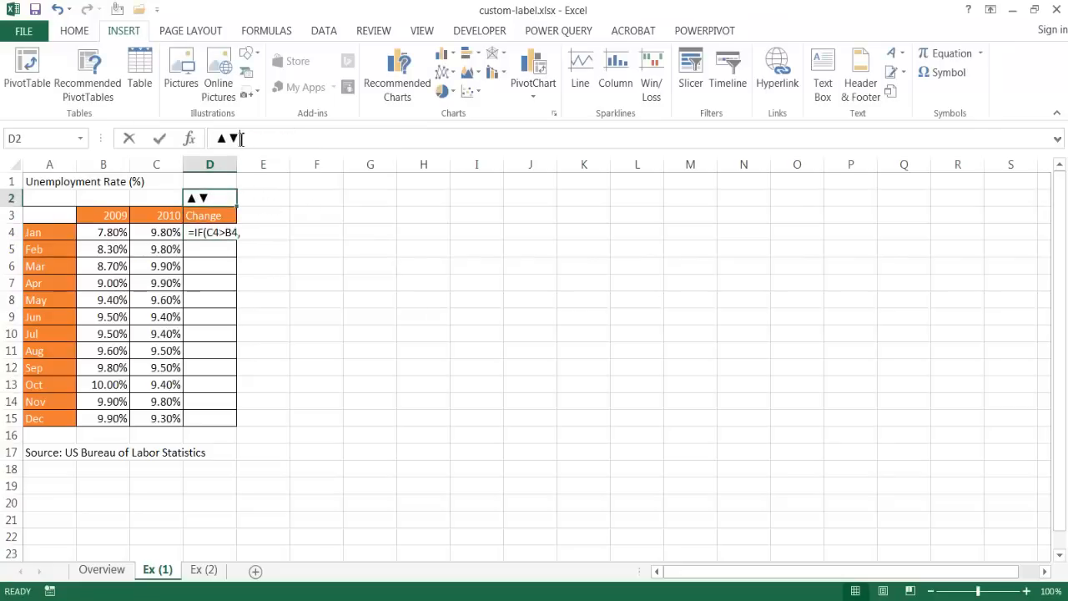
left_click_drag(239, 138, 227, 138)
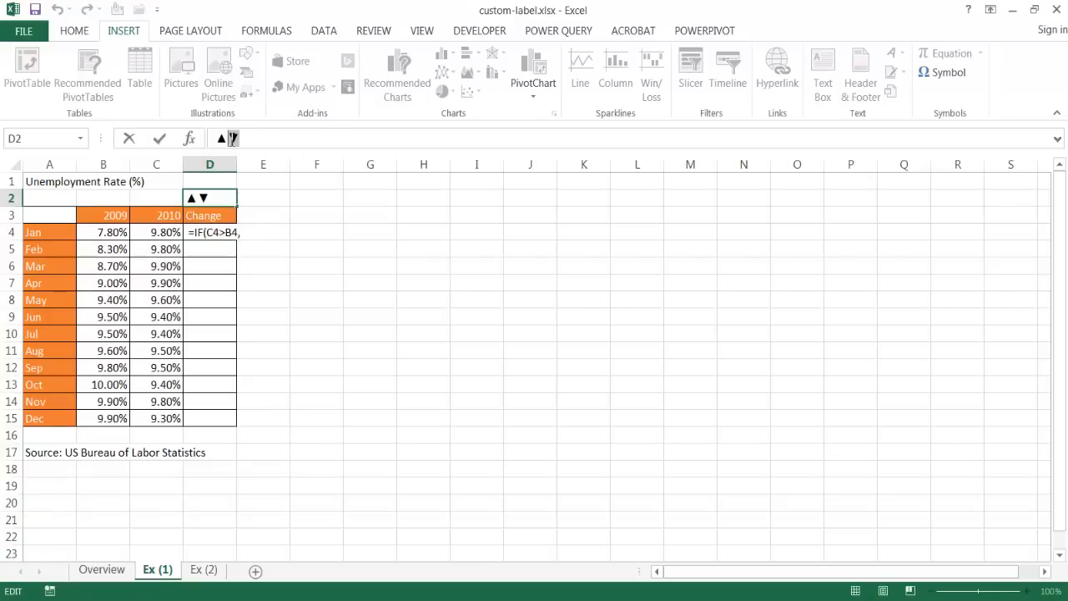
left_click(215, 233)
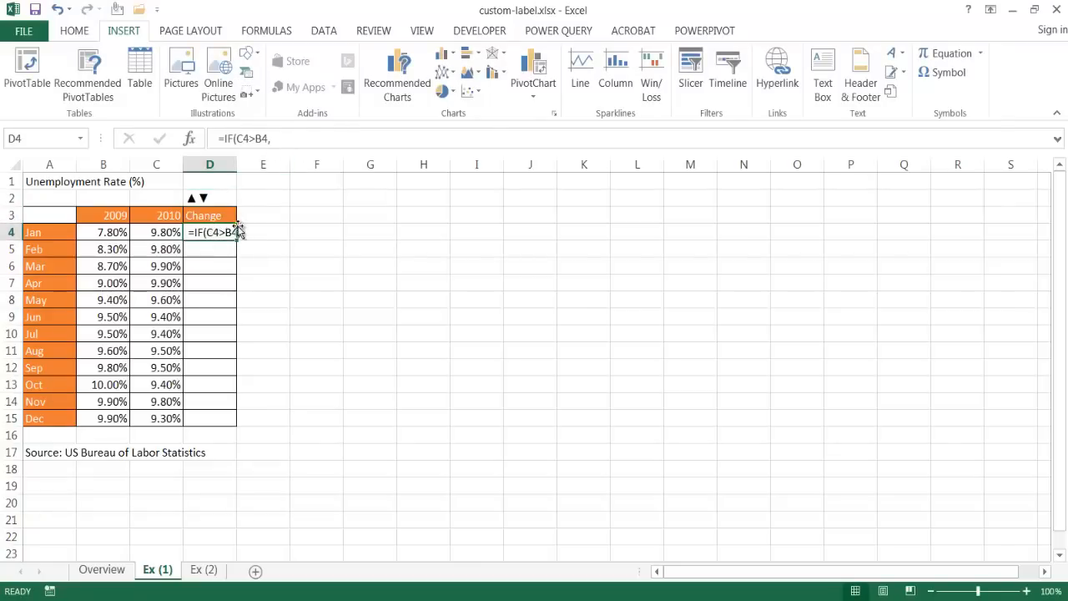
- Copy the ▲ symbol from D2 and add it in quotation marks as the true result of the formula text in D4
left_click(200, 197)
left_click_drag(227, 139, 214, 141)
key("ctrl+c")
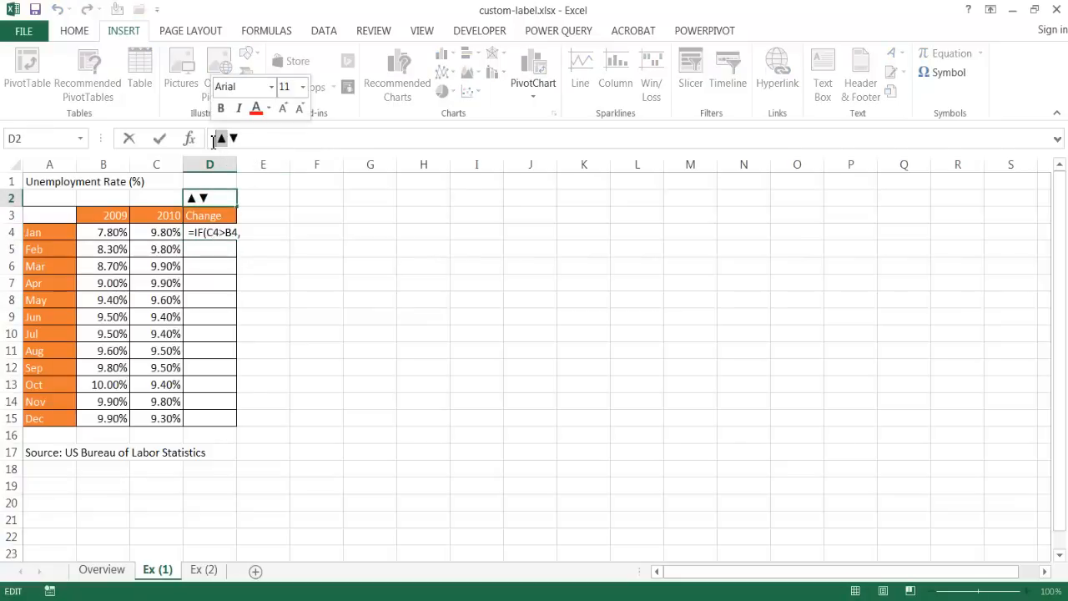
left_click(210, 229)
left_click(285, 138)
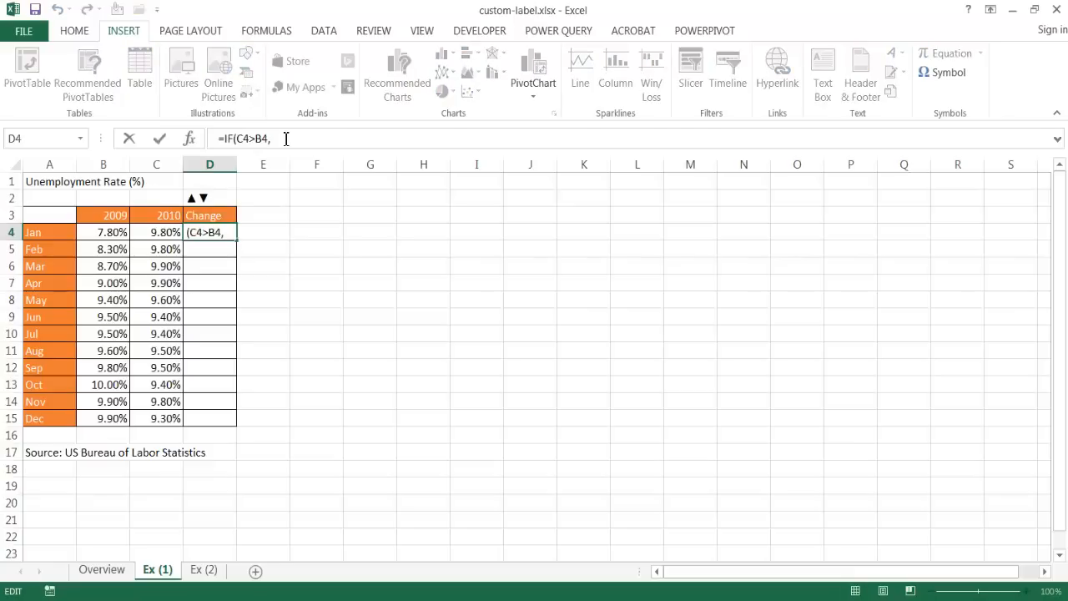
key("ctrl+v")
key("Return")
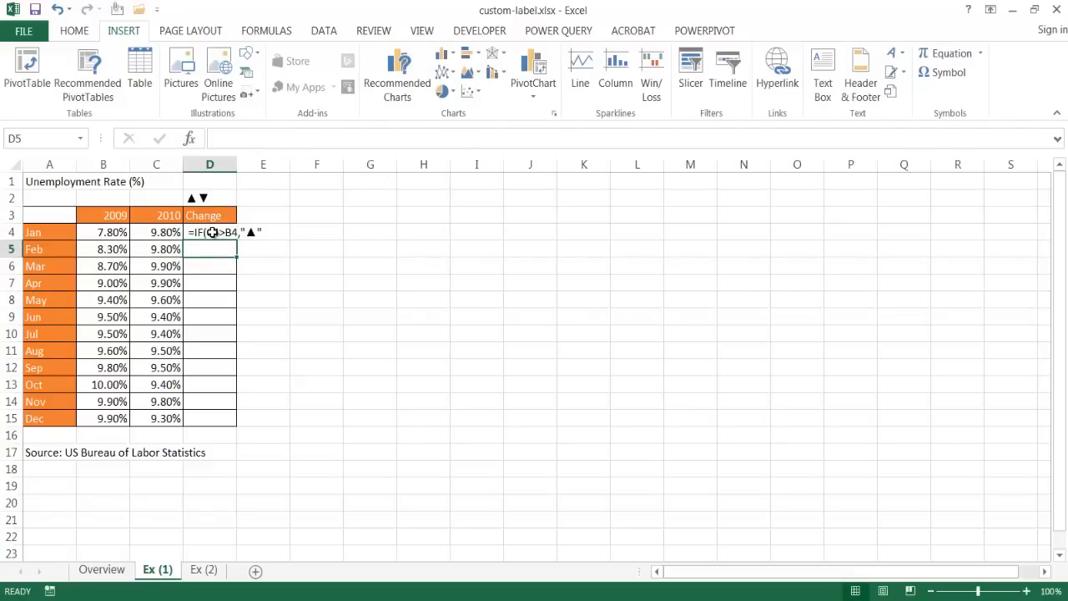
- Copy the ▼ symbol from D2 and add it in quotation marks as the false result of the formula text in D4
left_click(209, 197)
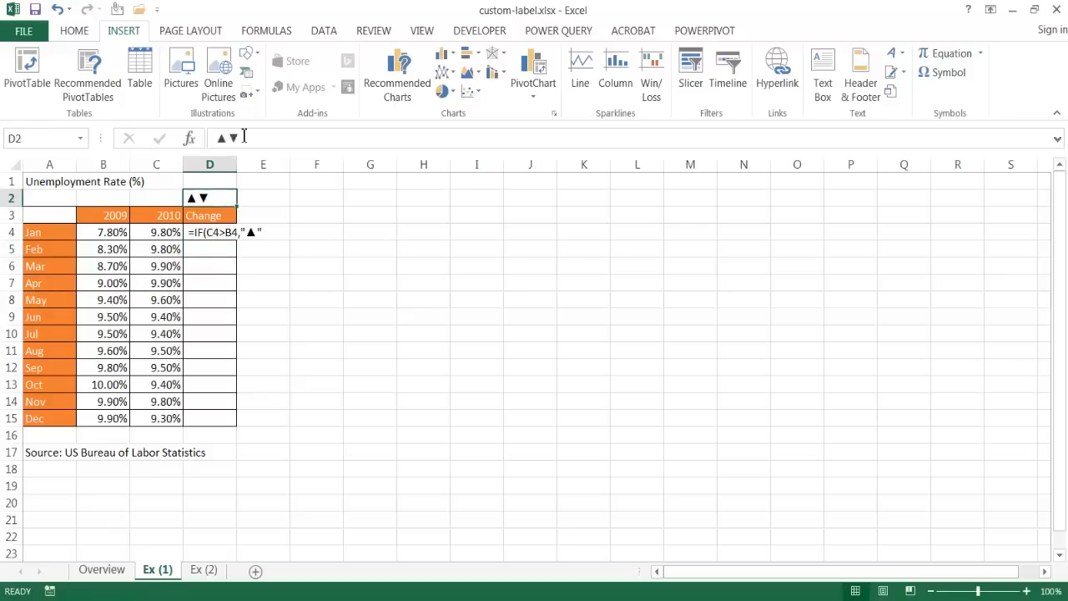
left_click_drag(243, 136, 235, 136)
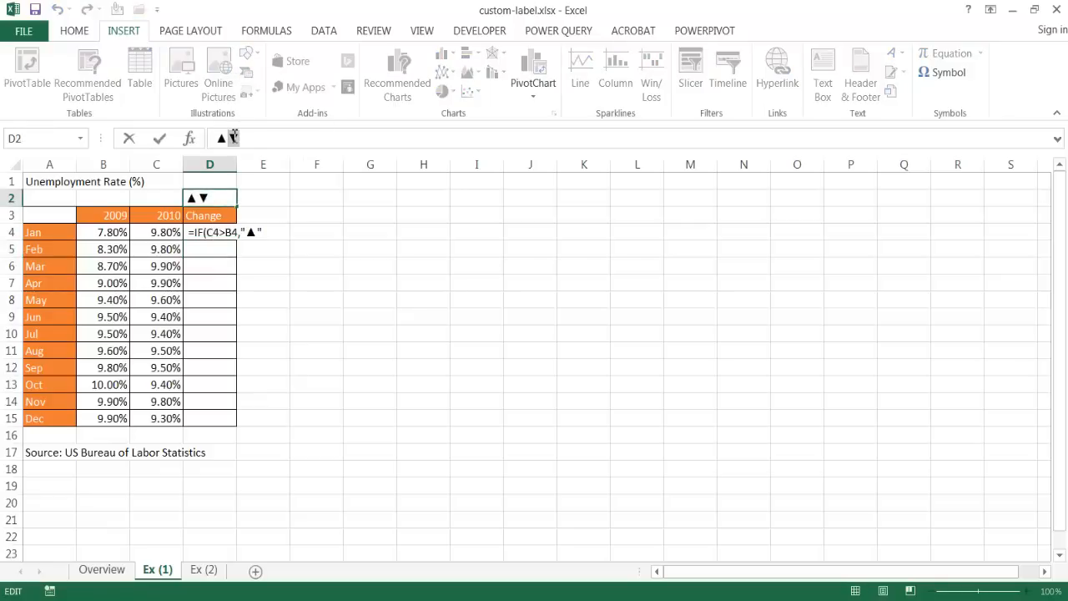
left_click(201, 231)
left_click(304, 140)
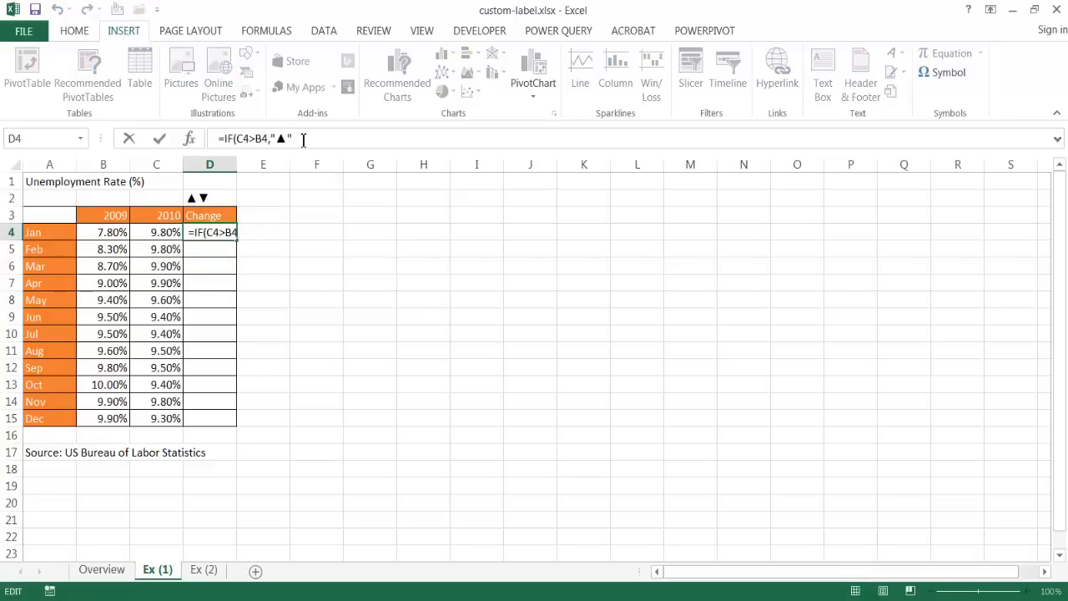
type(",\"▼")
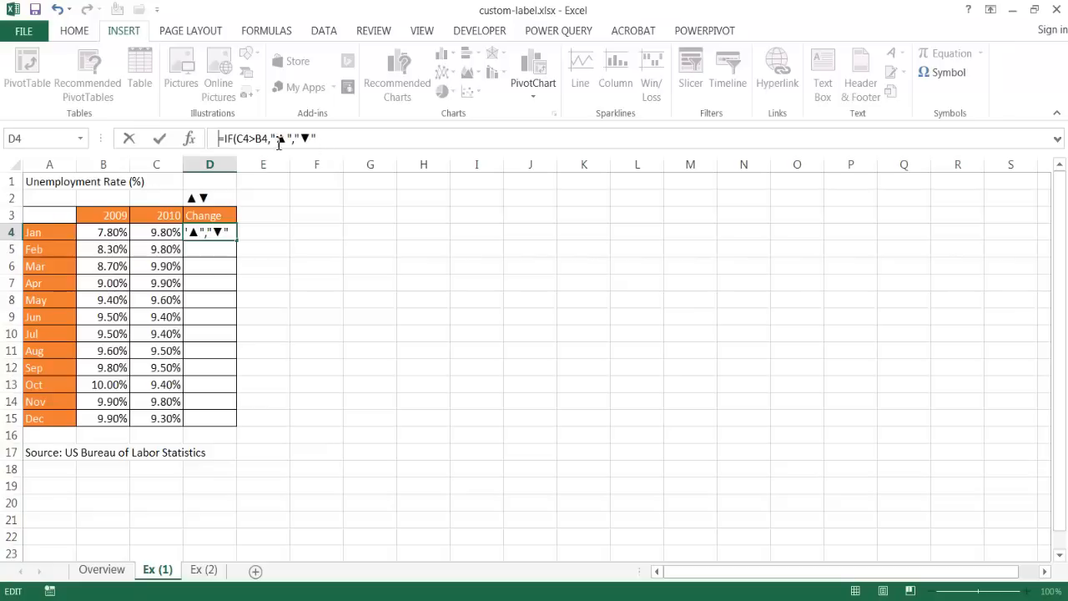
- Turn the D4 text into the working formula =IF(C4>B4,"▲","▼") and fill it down through D15
left_click(225, 138)
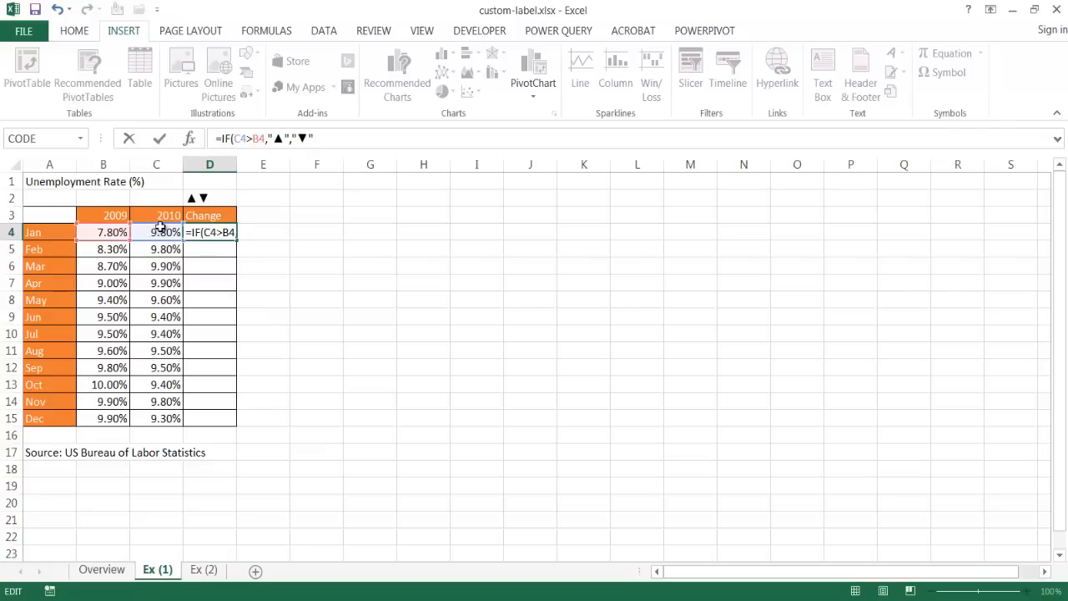
left_click(336, 139)
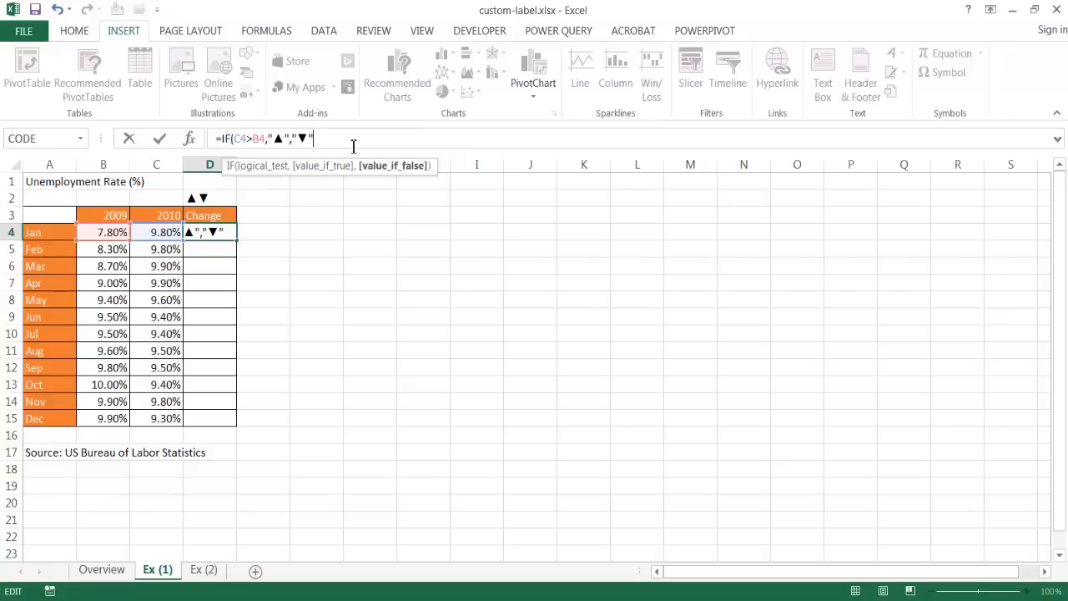
type(")")
key("Return")
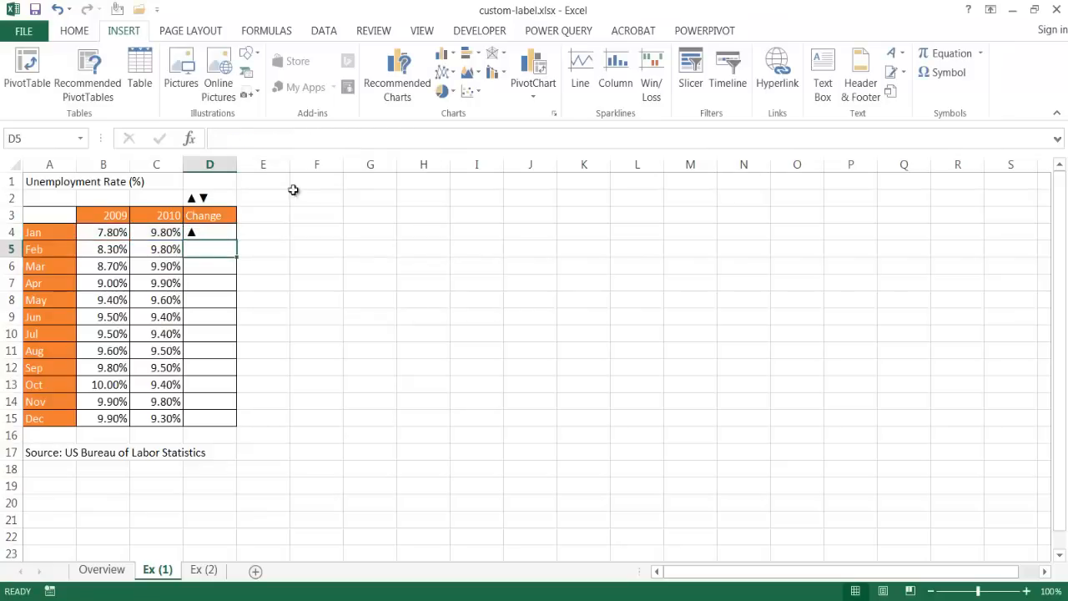
left_click(206, 233)
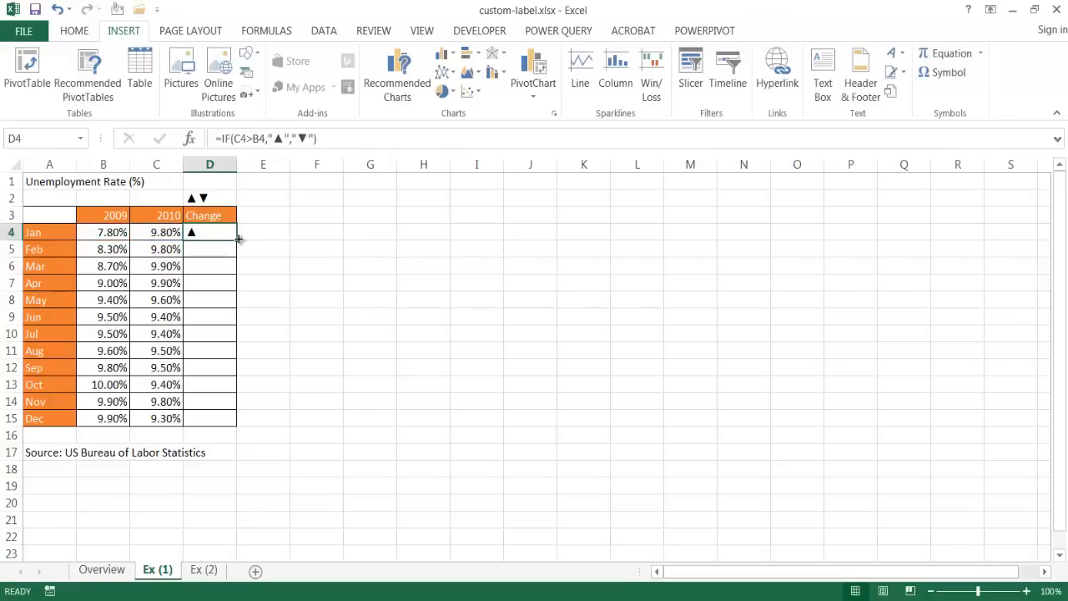
double_click(238, 239)
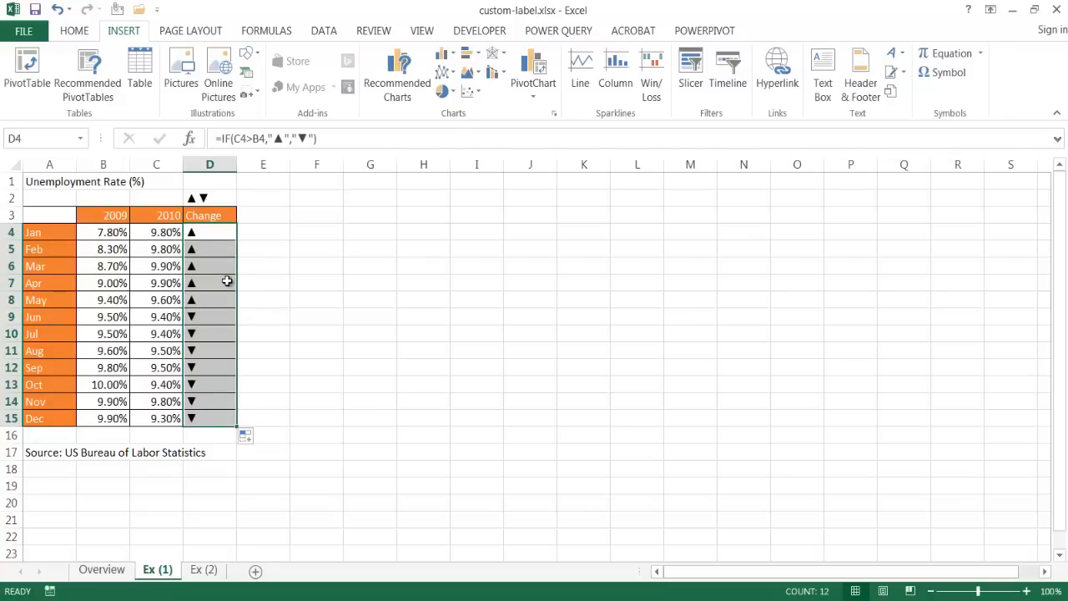
- Check the filled Change formulas by comparing the 2009 and 2010 rates with the triangles for January and June
left_click(214, 236)
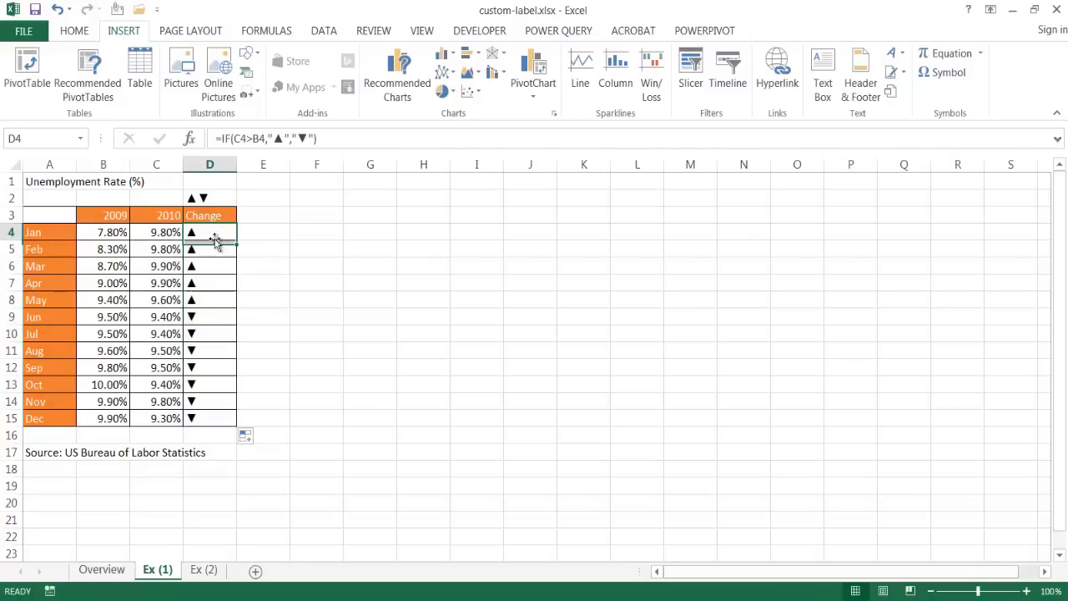
left_click(210, 249)
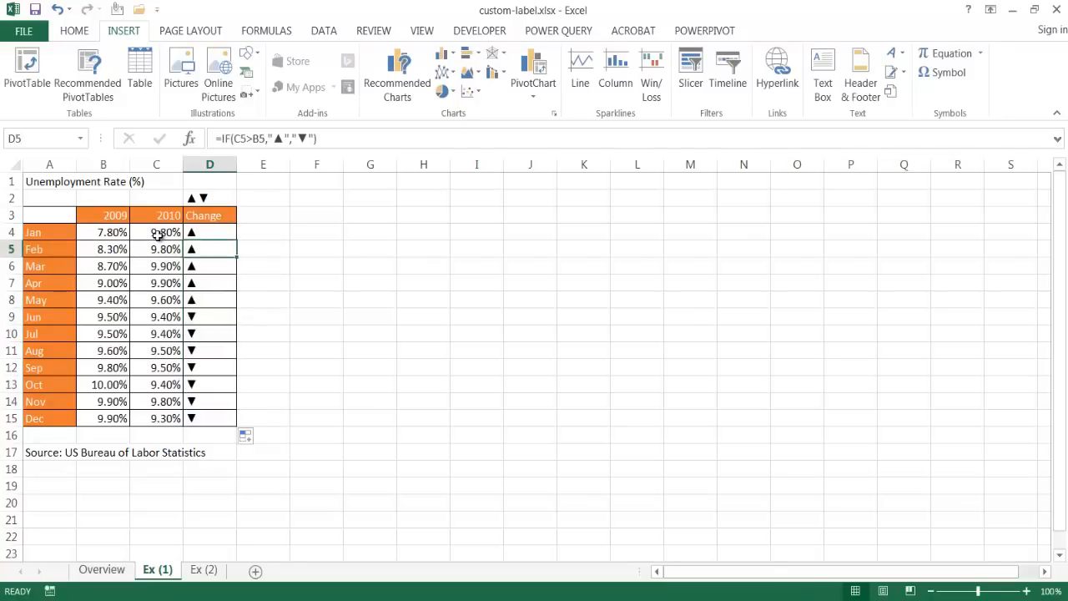
left_click(157, 236)
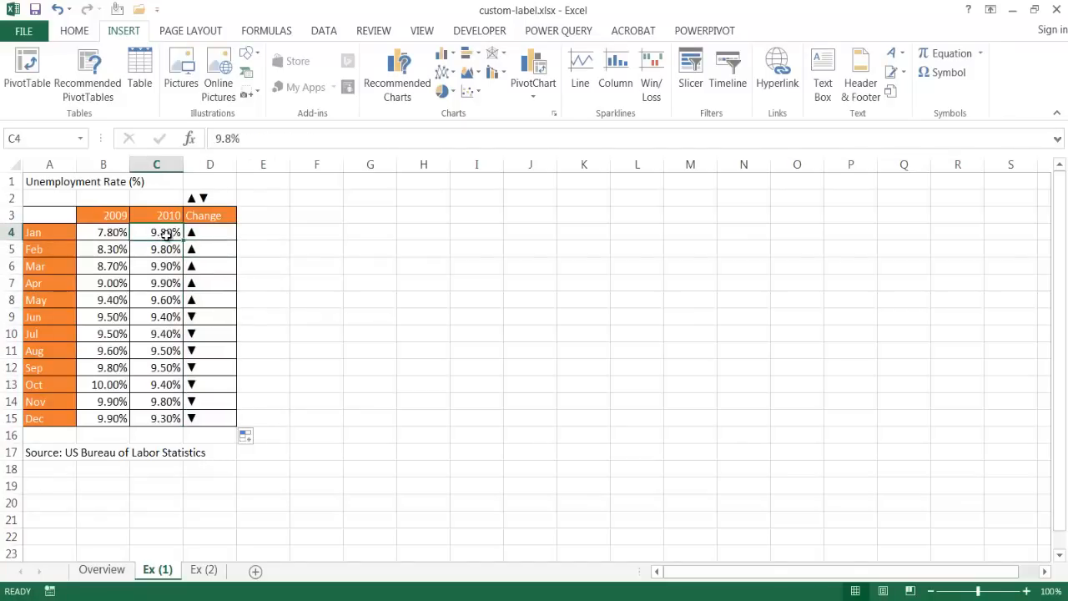
left_click(107, 235)
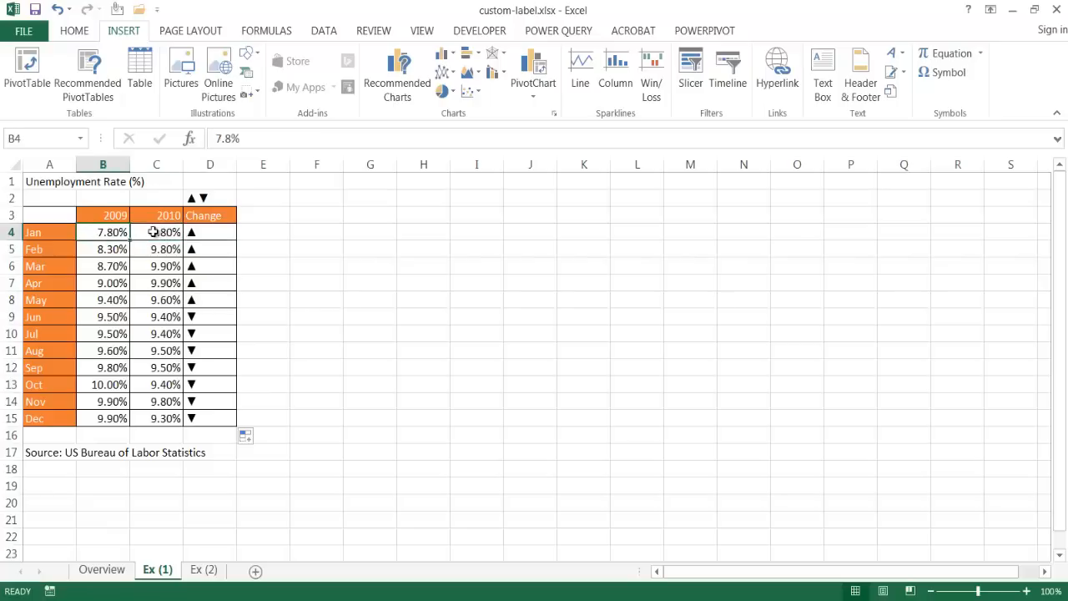
left_click(203, 235)
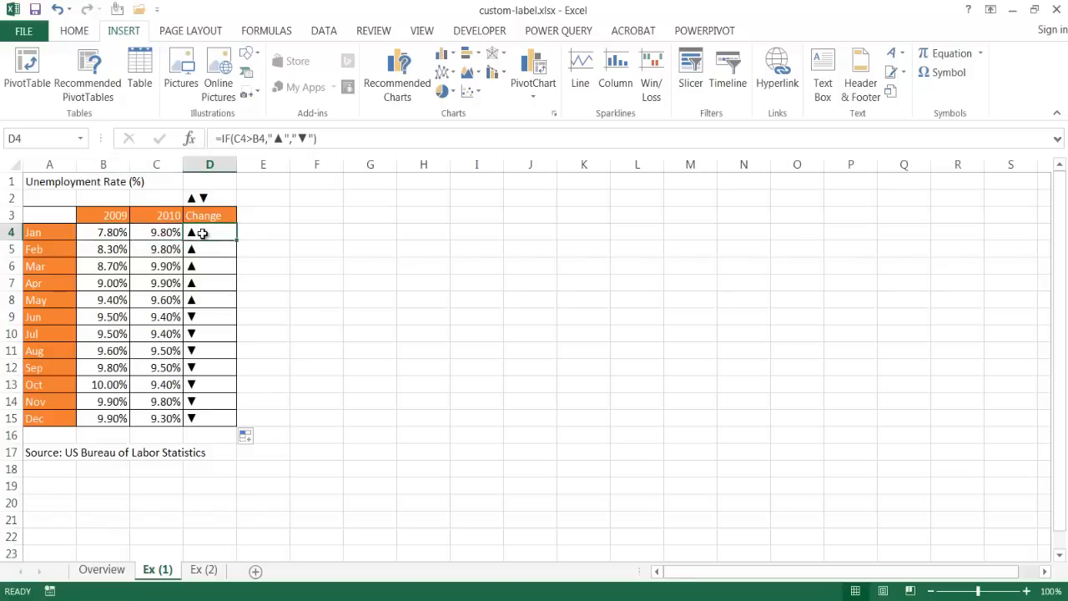
left_click(166, 318)
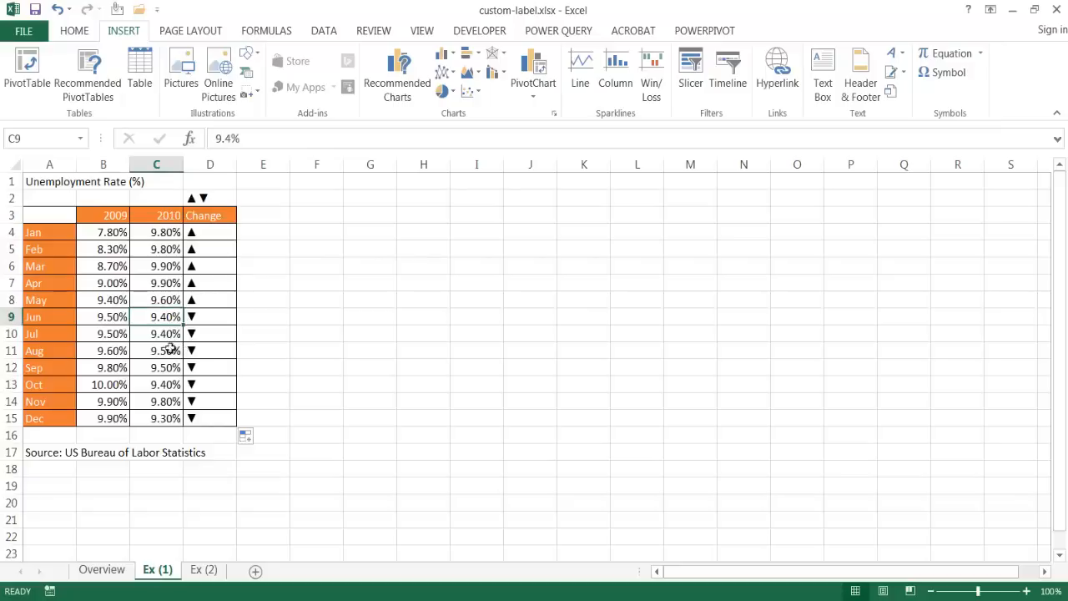
left_click(97, 317)
left_click(203, 317)
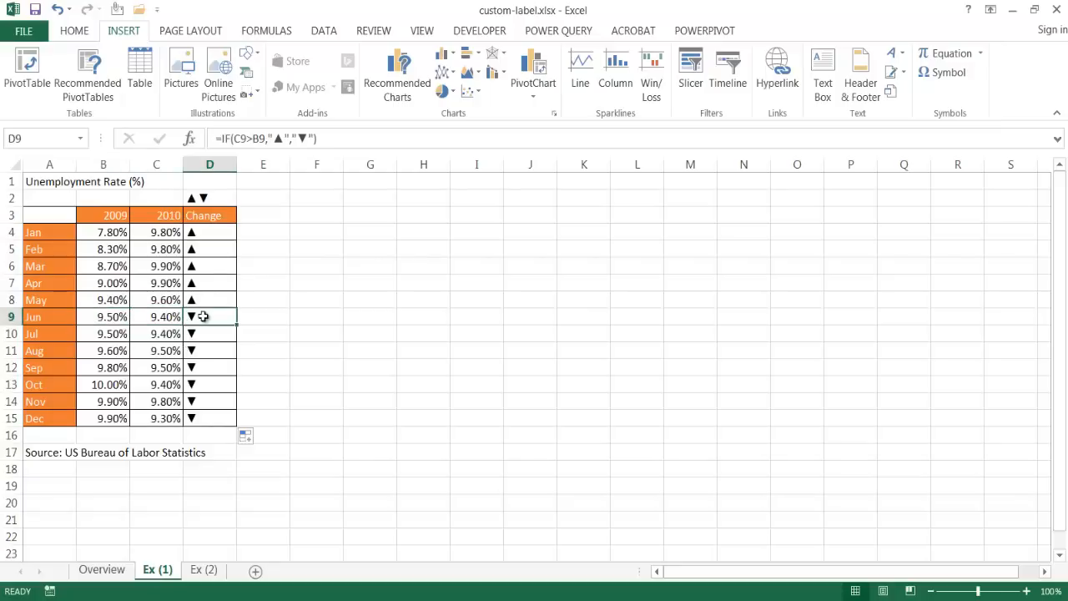
- Append &C4-B4 to the January Change formula in D4 and fill the extended formula down through D15
left_click(209, 232)
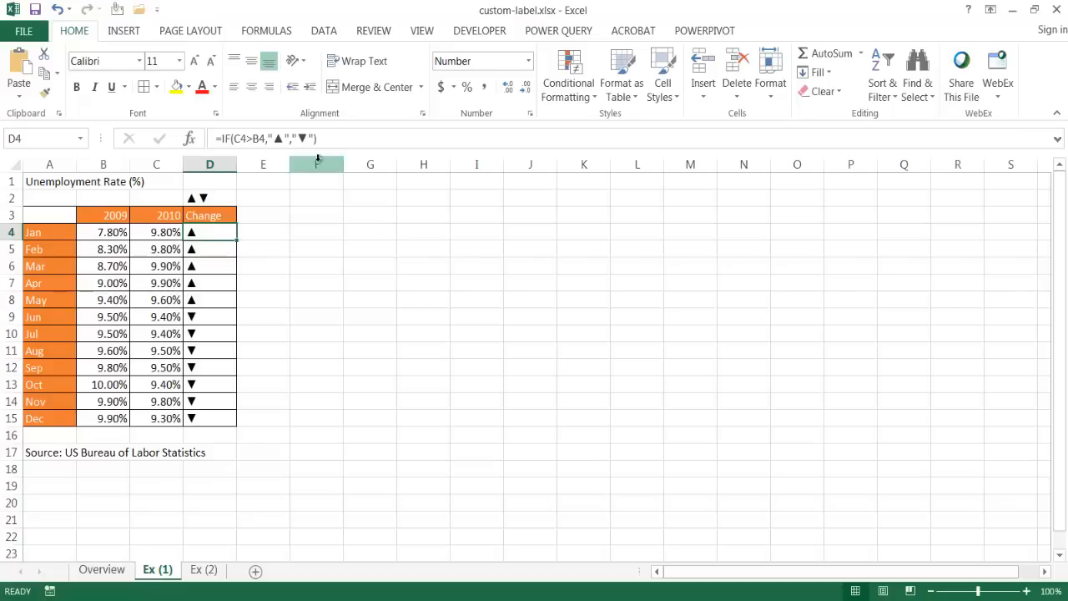
left_click(337, 140)
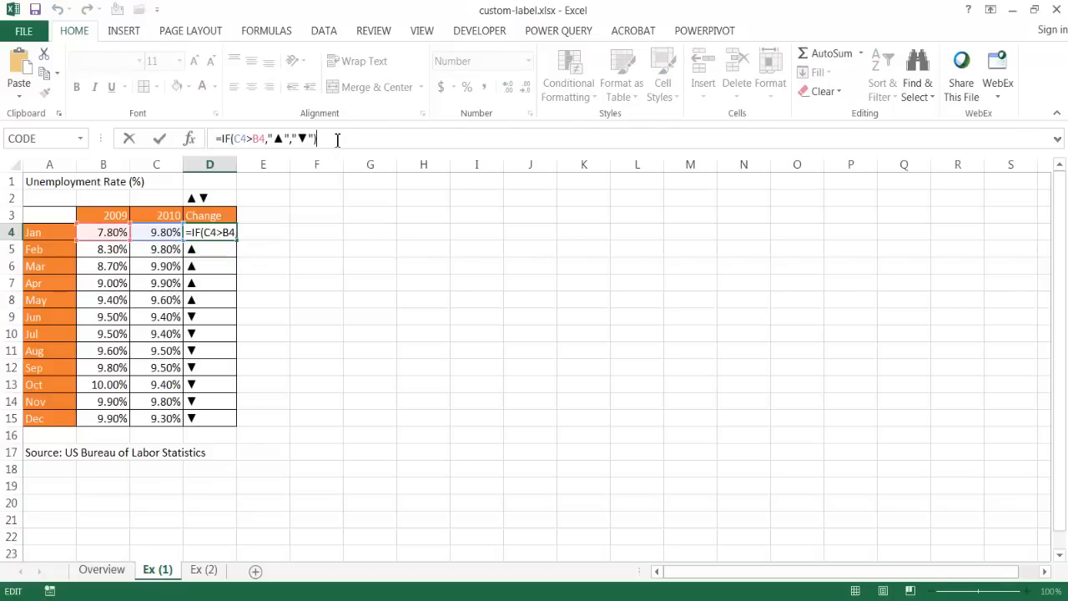
type("&")
left_click(168, 232)
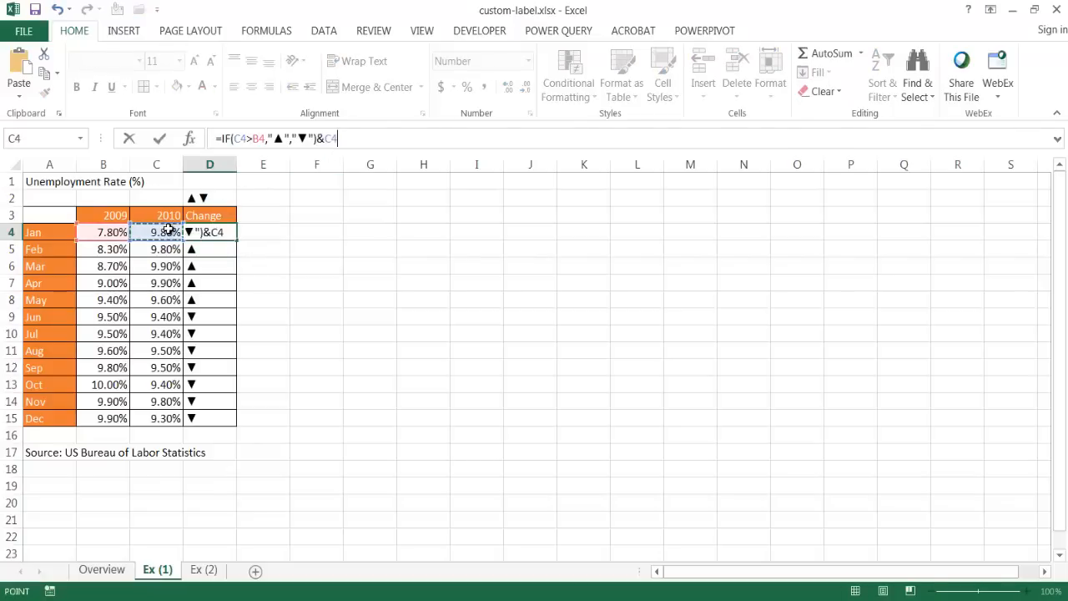
type("-")
left_click(99, 233)
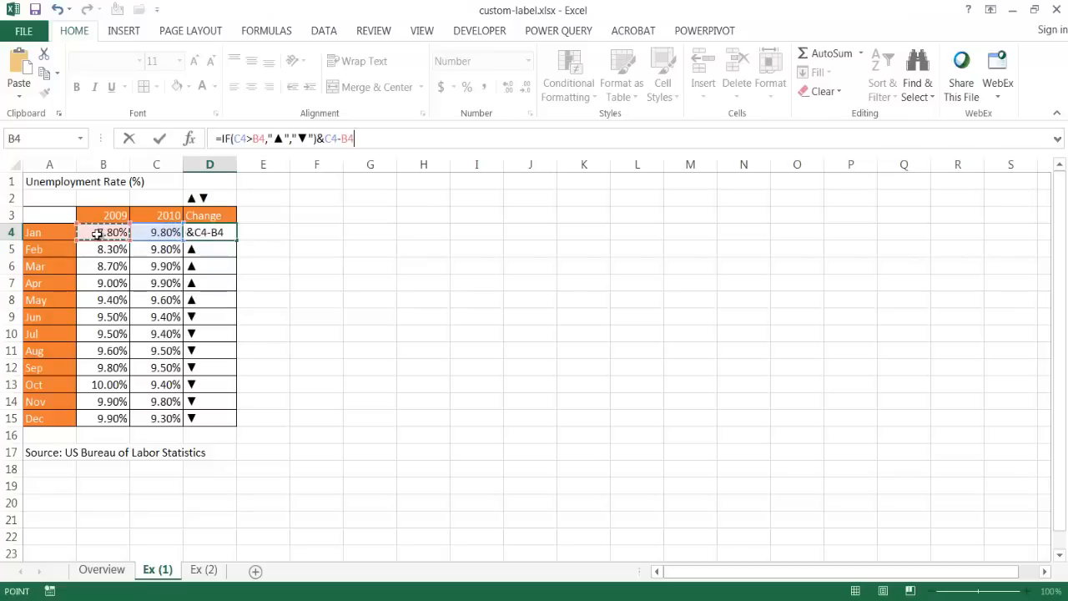
key("Return")
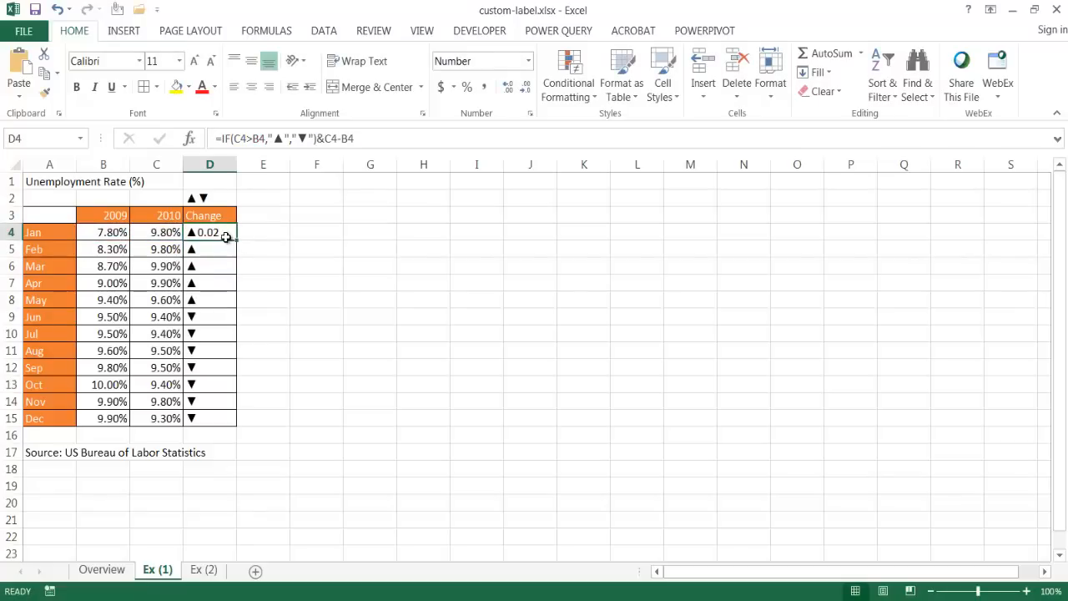
double_click(238, 240)
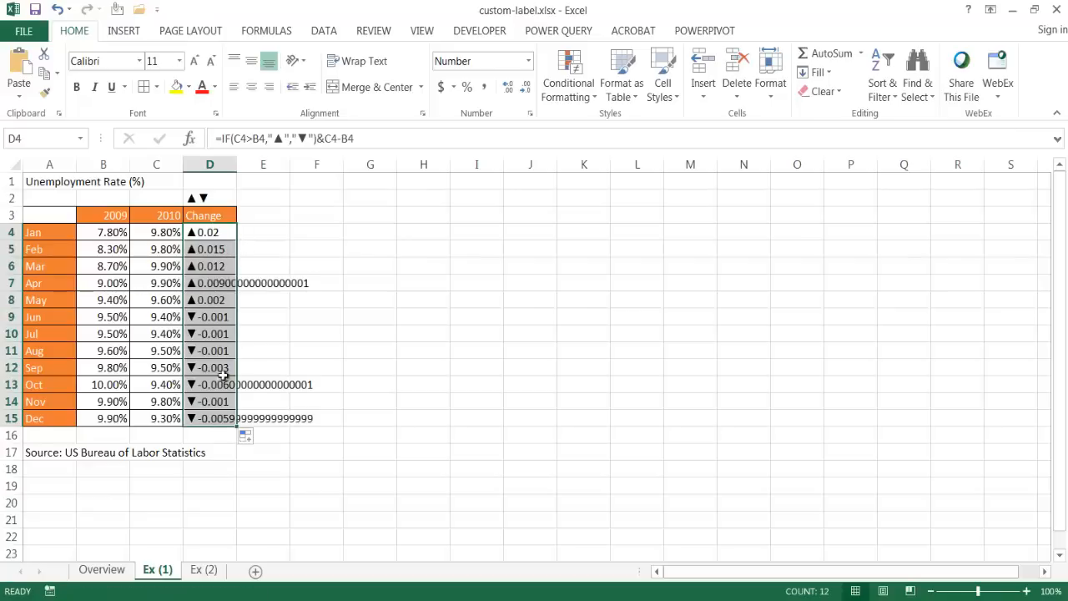
- Examine the decimal places of the Change results for April, October, December, January and February
left_click(219, 284)
left_click(222, 386)
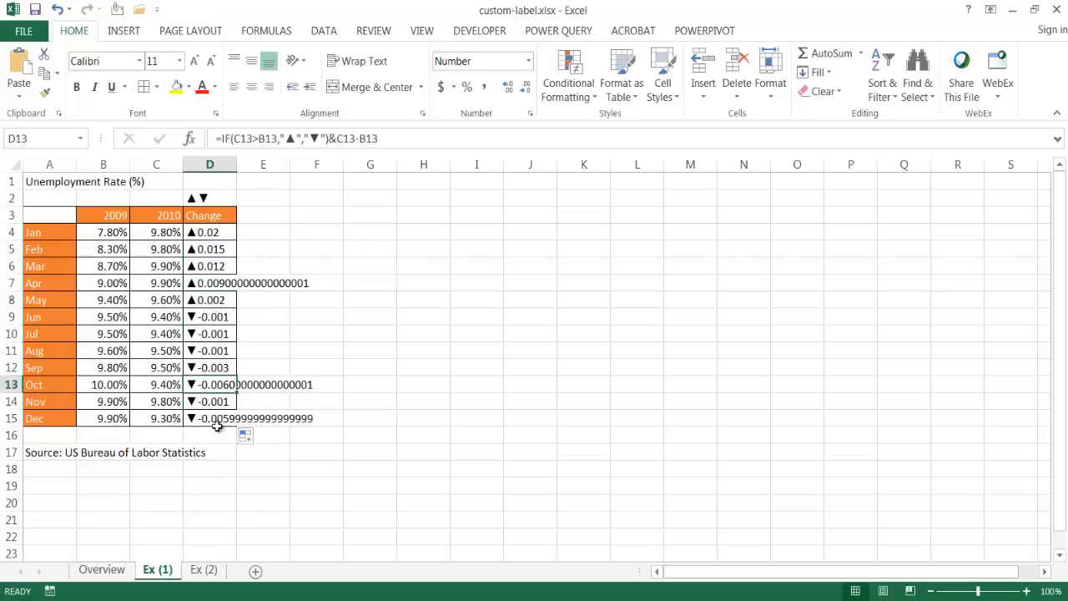
left_click(217, 422)
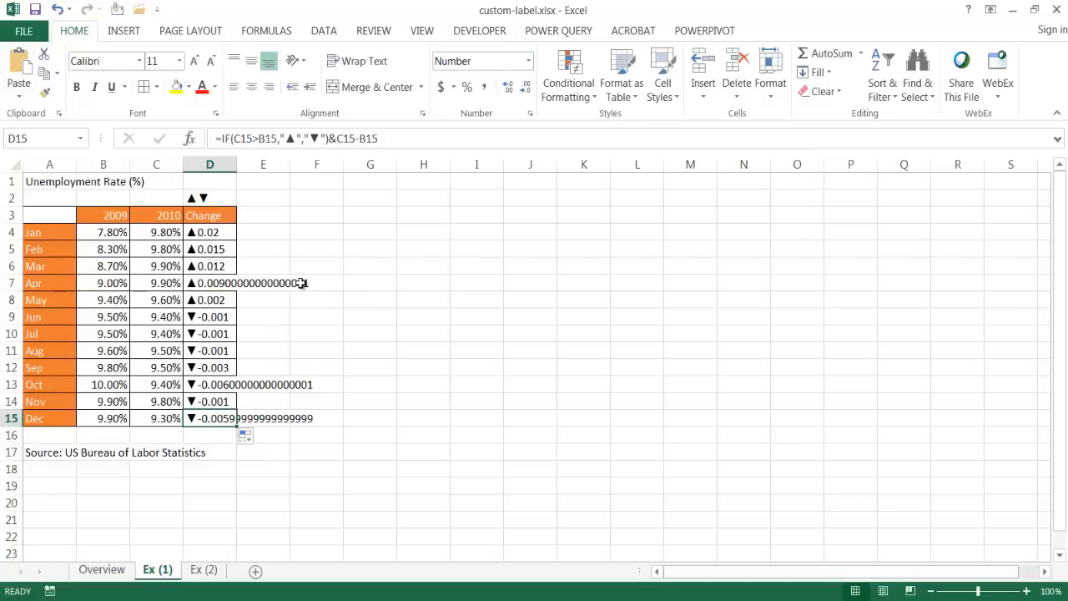
left_click(219, 235)
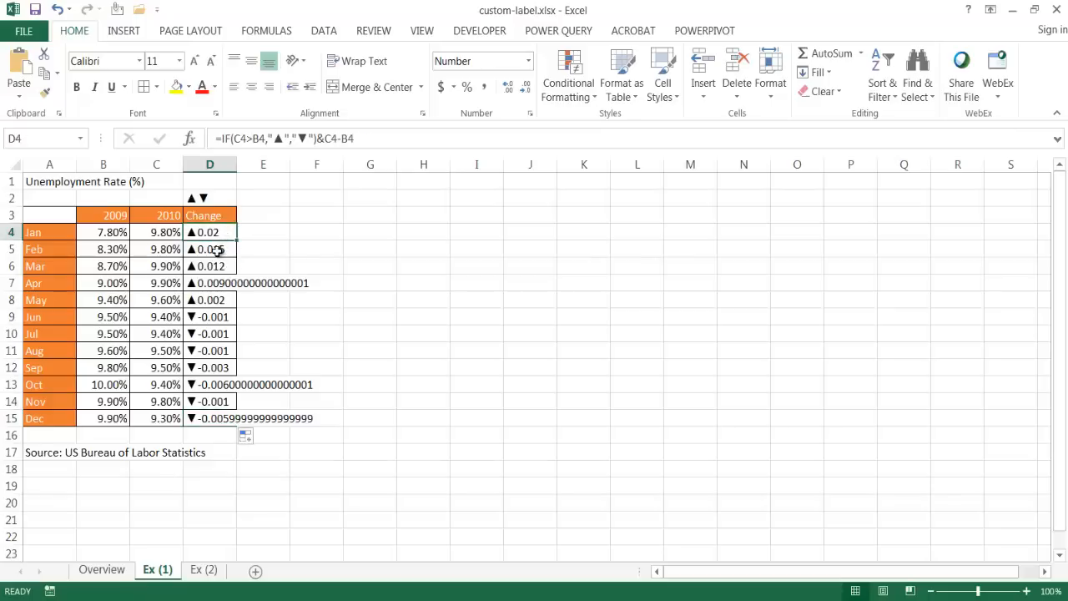
left_click(215, 248)
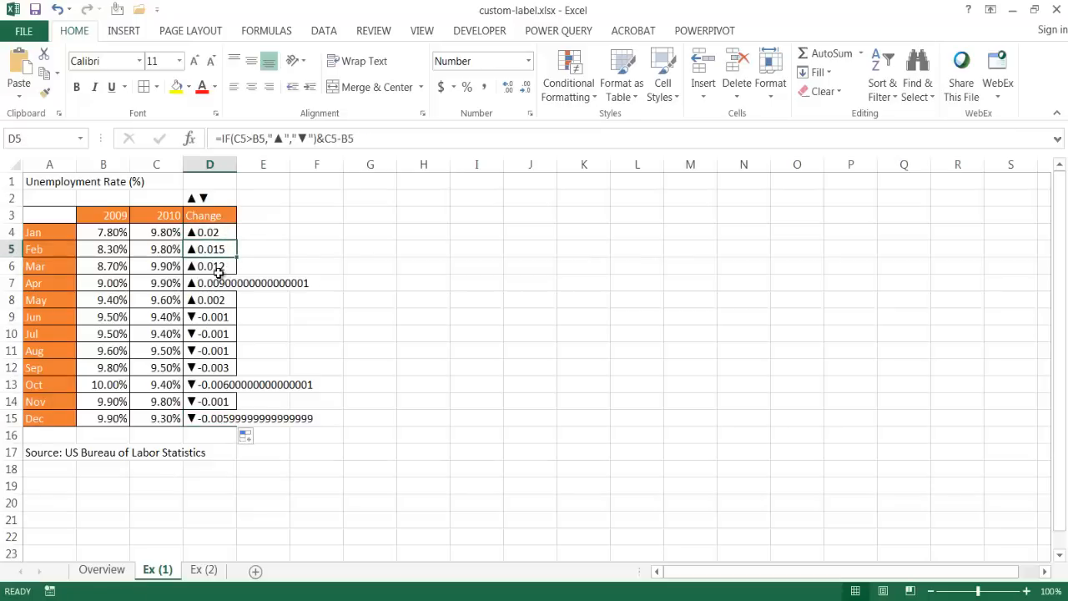
- Wrap the difference in the D4 formula as TEXT(C4-B4,"0.00%") and fill the revised formula down through D15
left_click(224, 234)
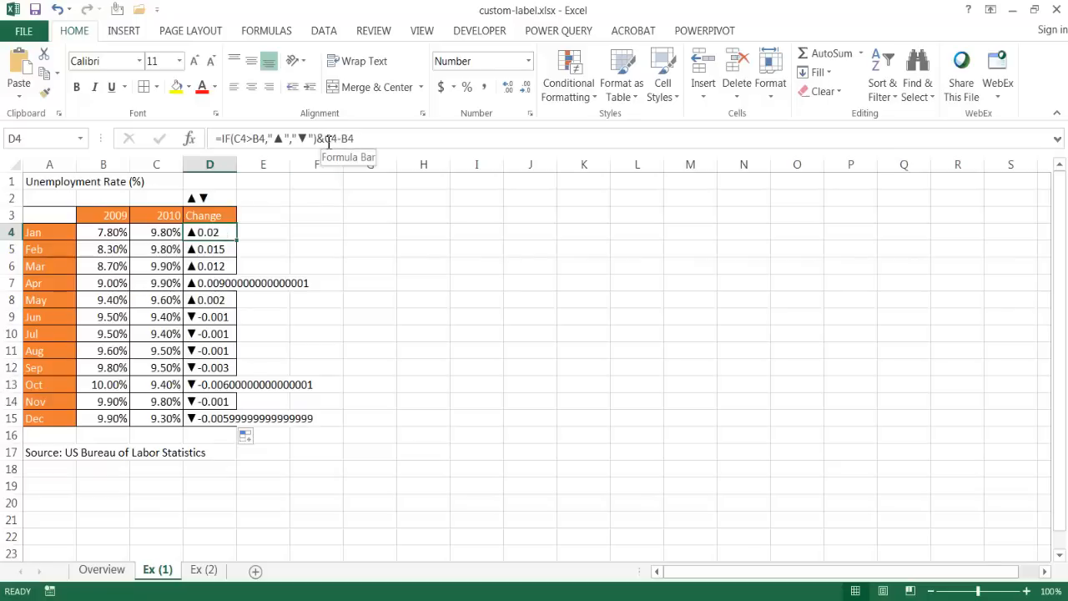
left_click(400, 143)
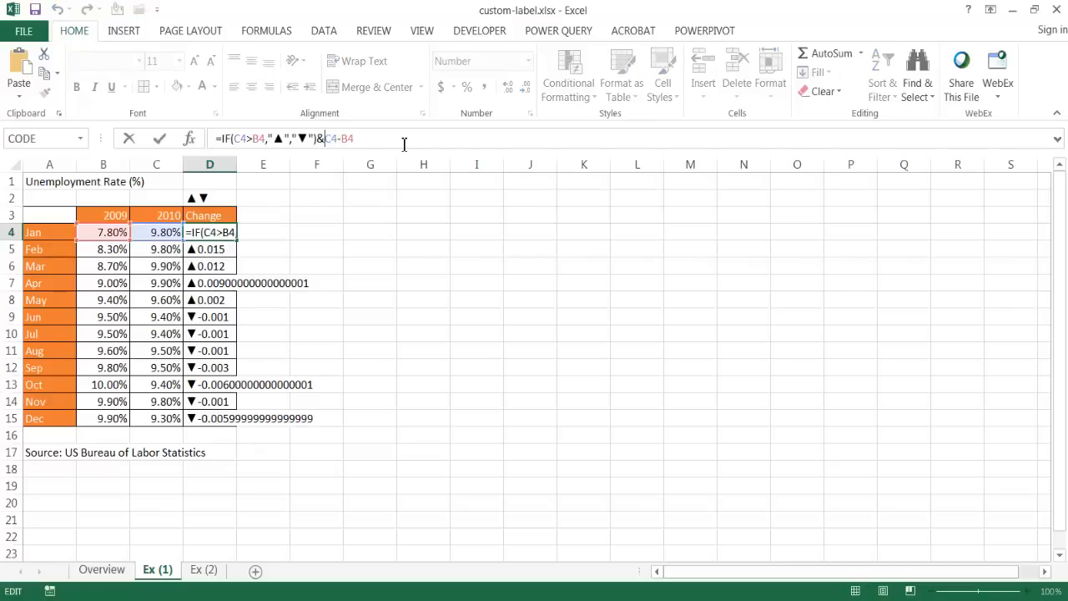
type("text(")
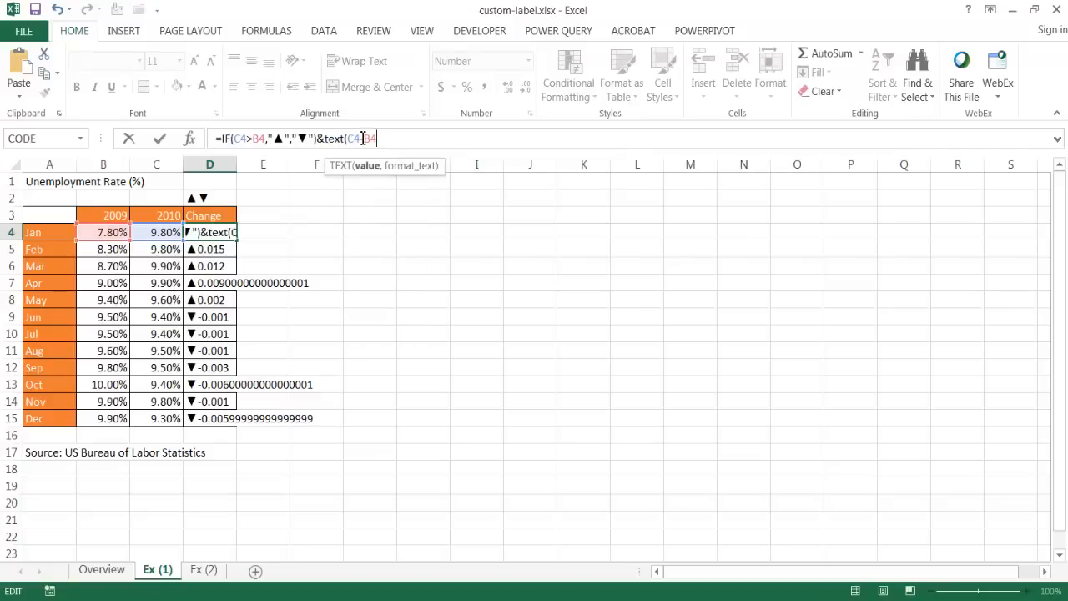
type("C4-B4,")
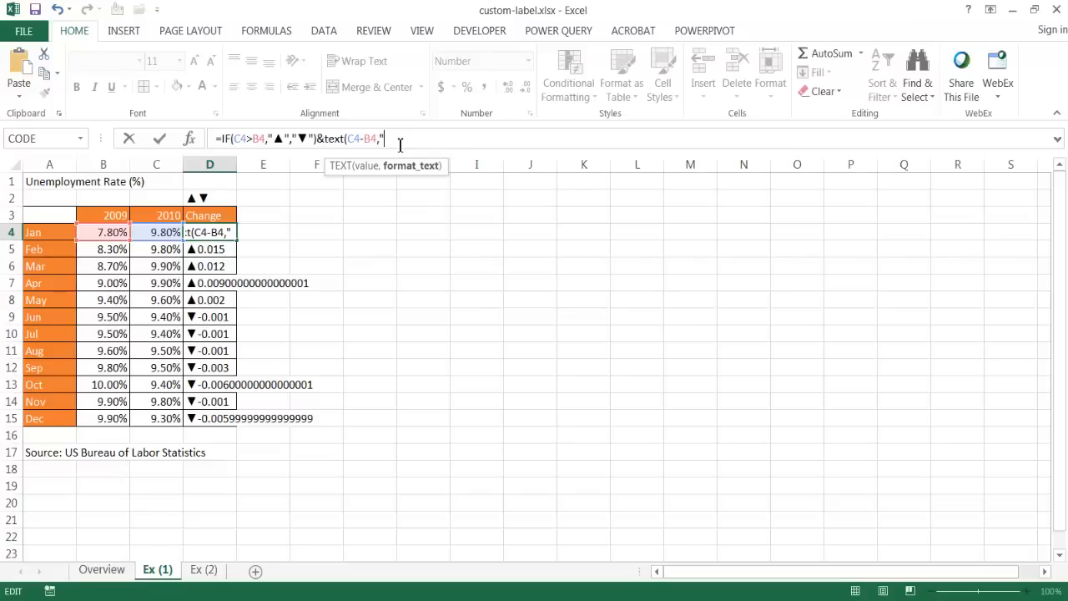
type("0.00%\")")
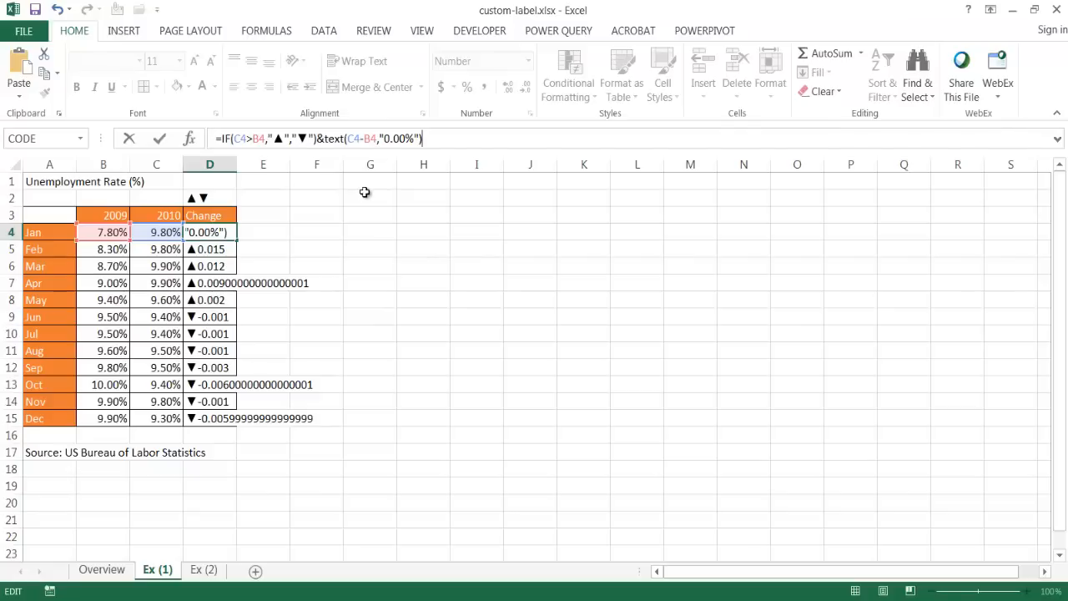
key("ctrl+Return")
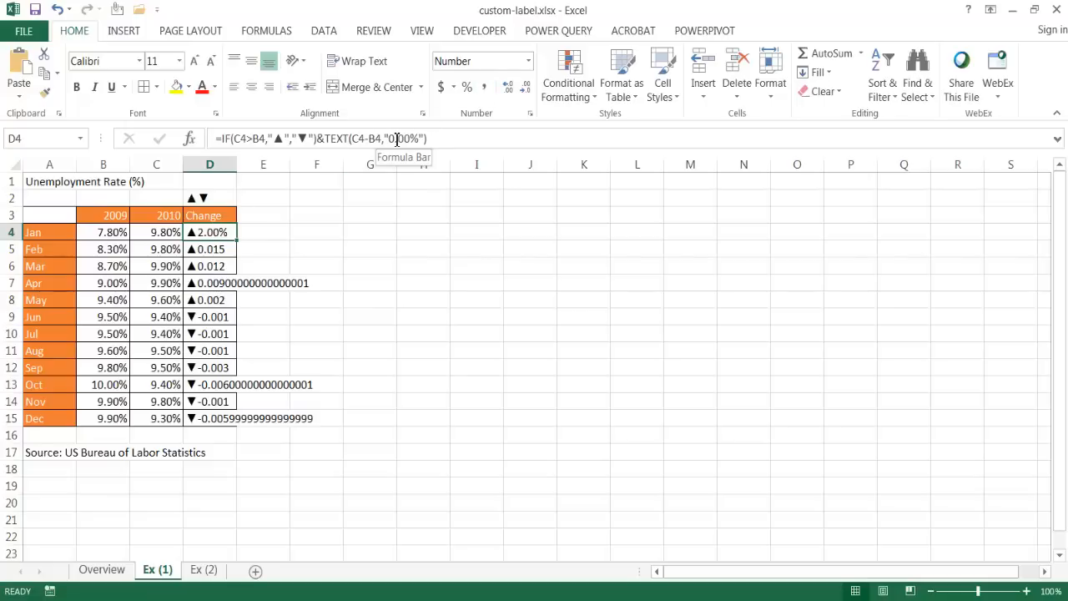
double_click(237, 243)
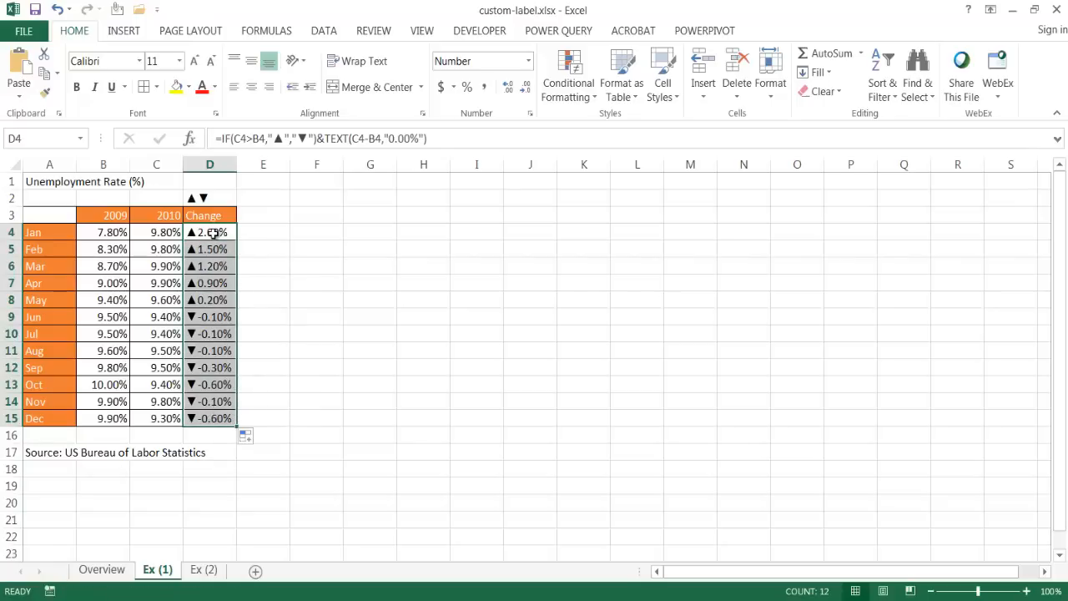
left_click(349, 349)
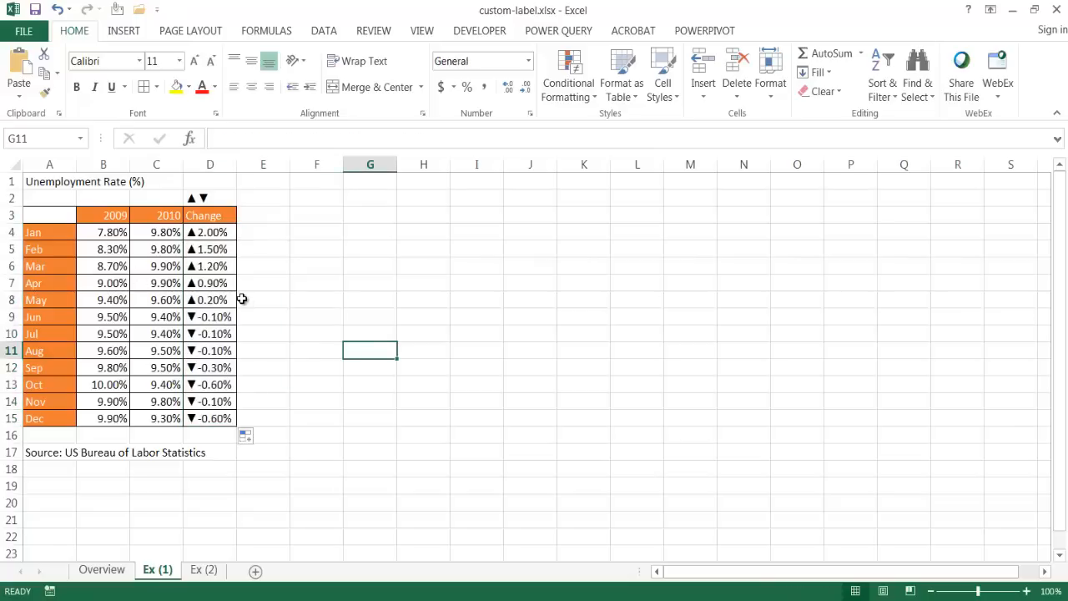
- Insert a clustered column chart from A3:C15, place it beside the table and enlarge it to fill the free sheet area
left_click_drag(48, 215, 158, 417)
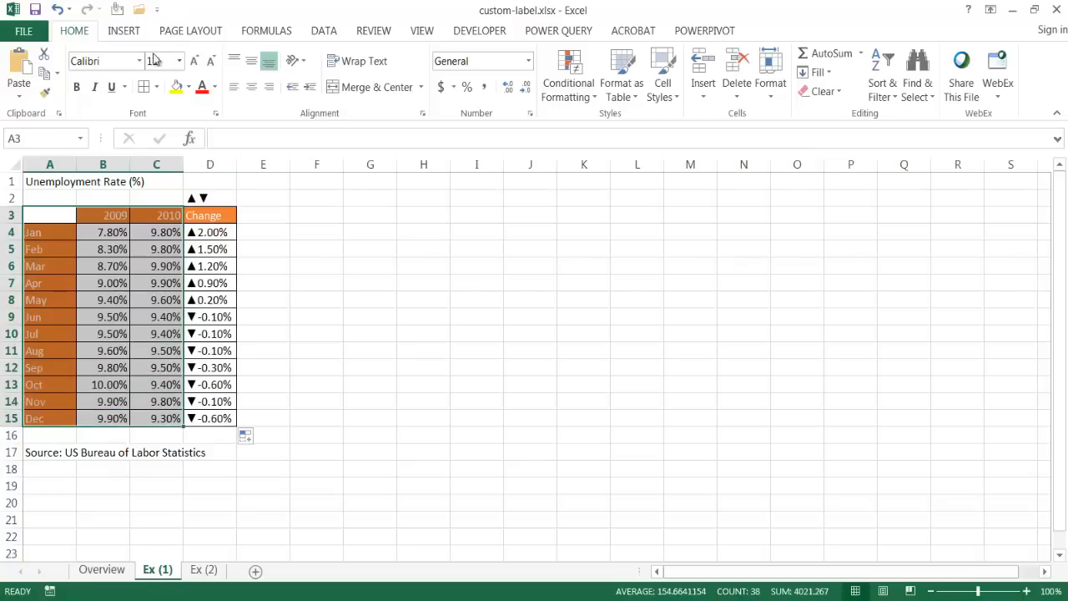
left_click(124, 31)
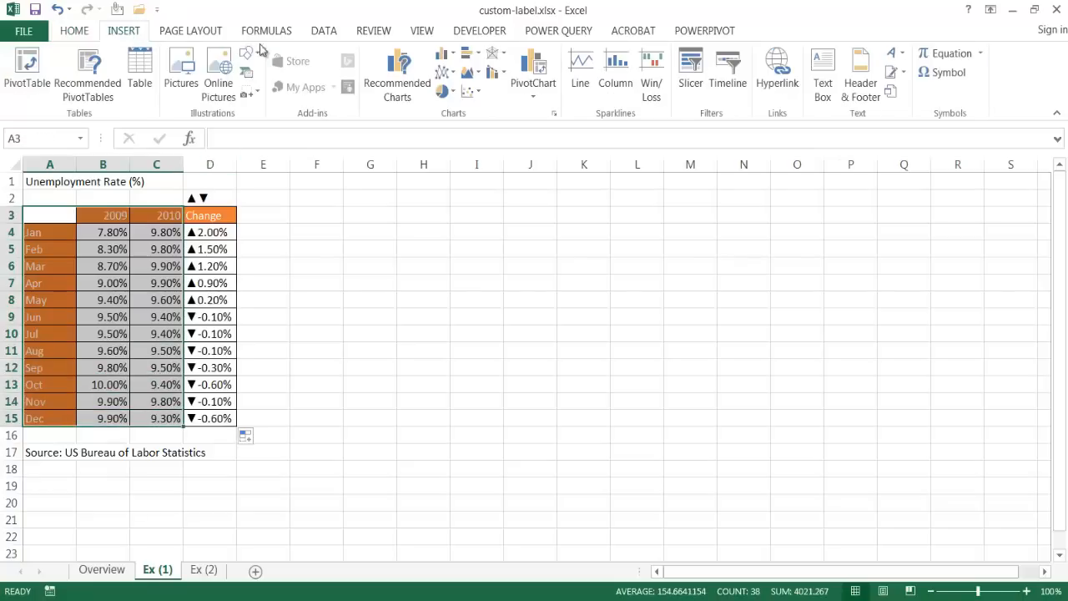
left_click(442, 59)
left_click(448, 106)
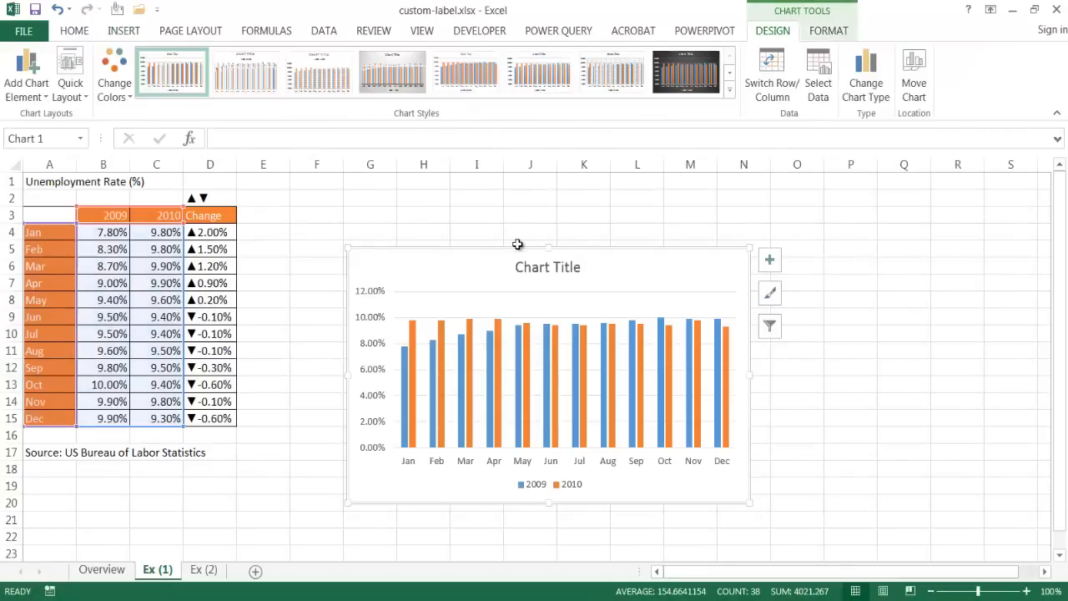
left_click_drag(518, 244, 439, 186)
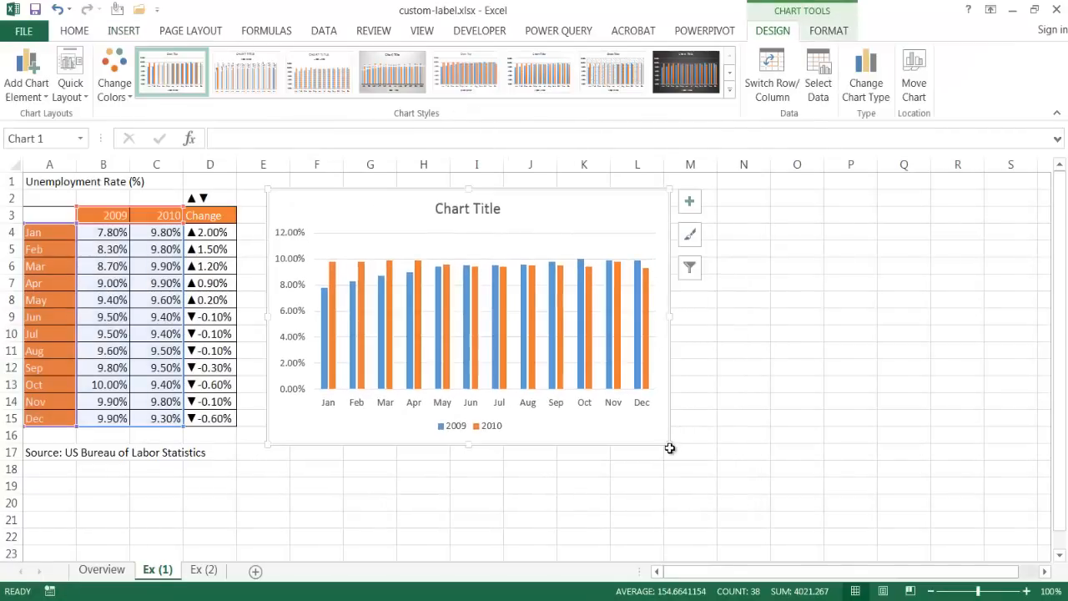
left_click_drag(670, 445, 993, 542)
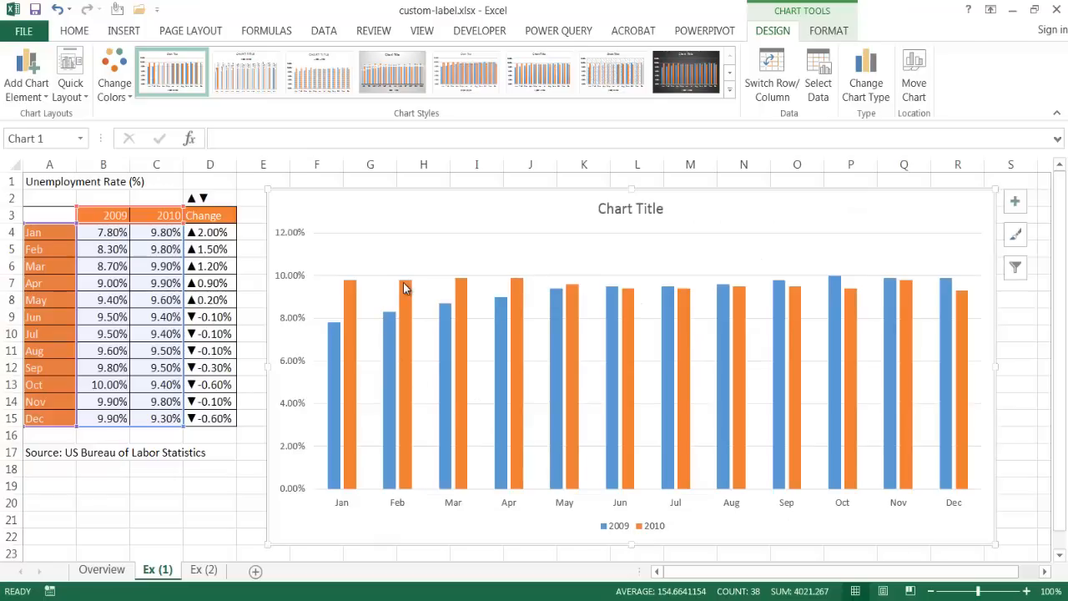
- Add data labels to the 2010 series in the unemployment column chart
mouse_move(404, 285)
mouse_move(348, 308)
left_click(351, 298)
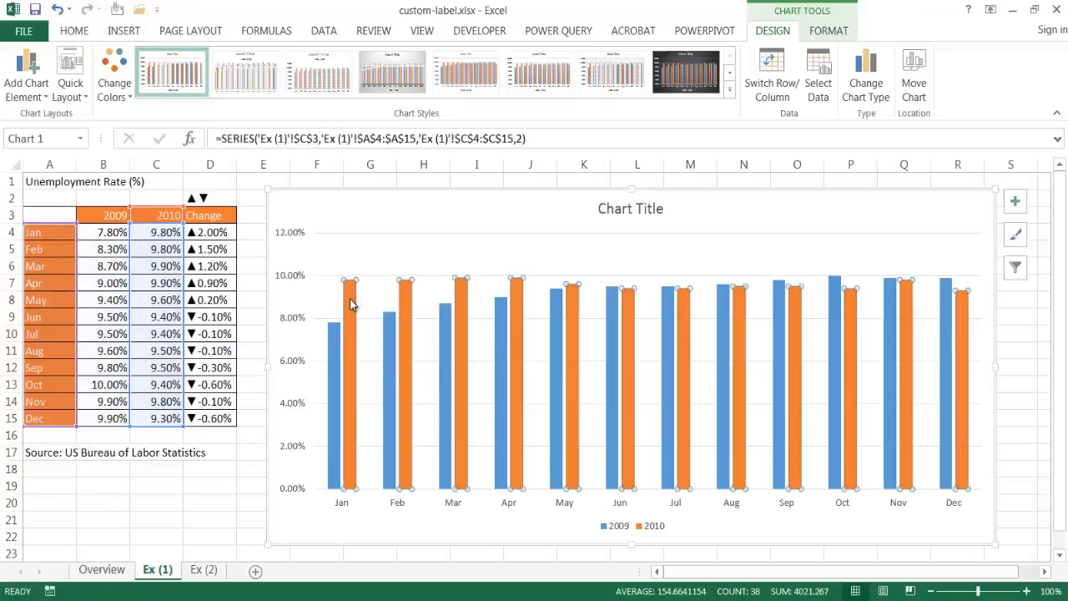
mouse_move(333, 357)
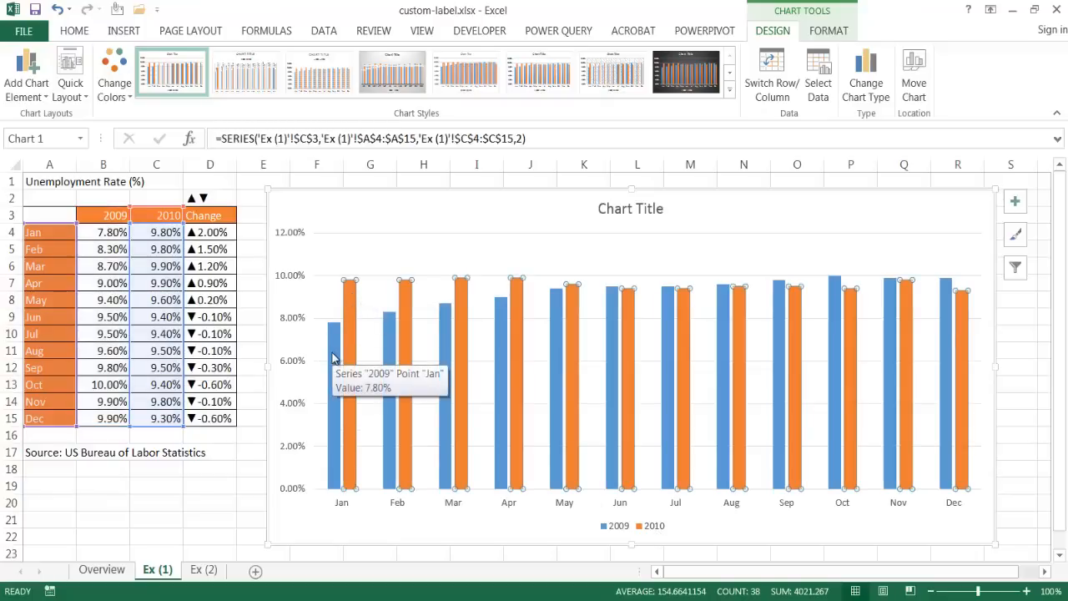
right_click(351, 299)
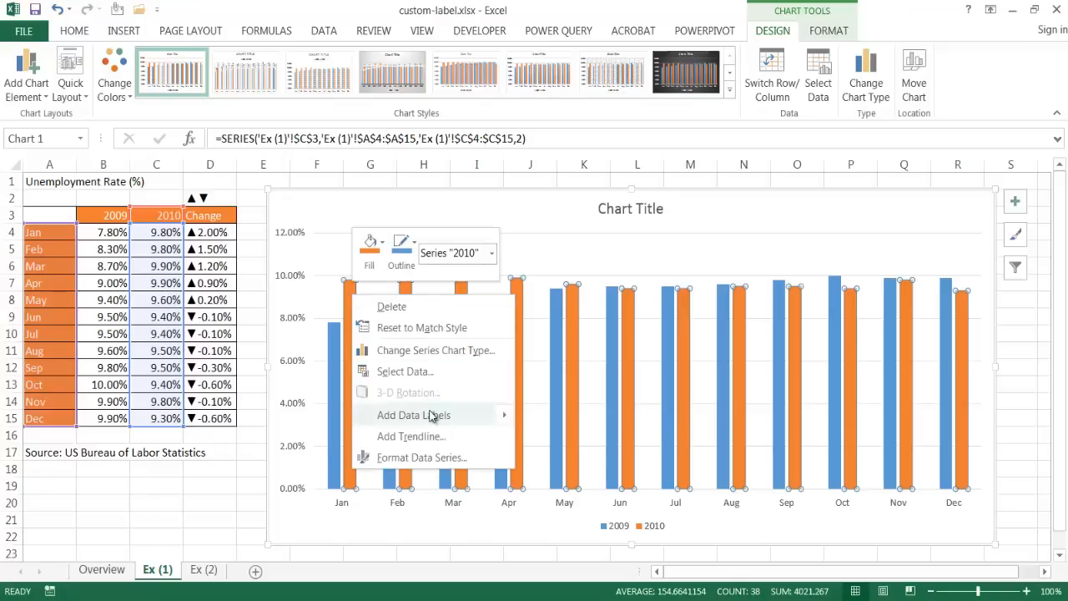
mouse_move(431, 416)
left_click(555, 417)
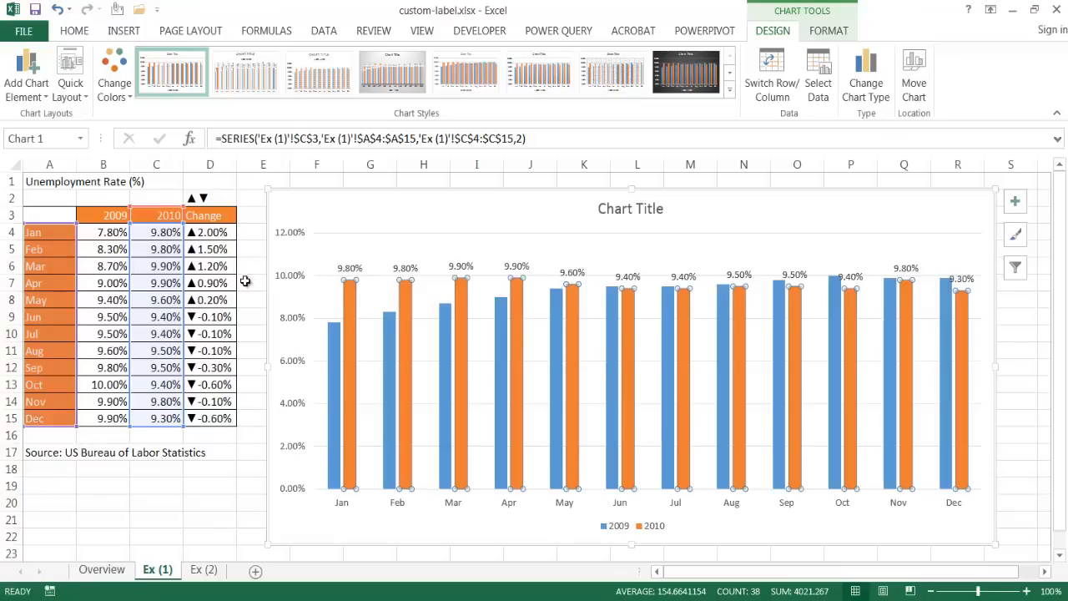
- Switch the 2010 data labels from Value to Value From Cells, using the Change range D4:D15 as the label source
left_click(348, 268)
right_click(347, 268)
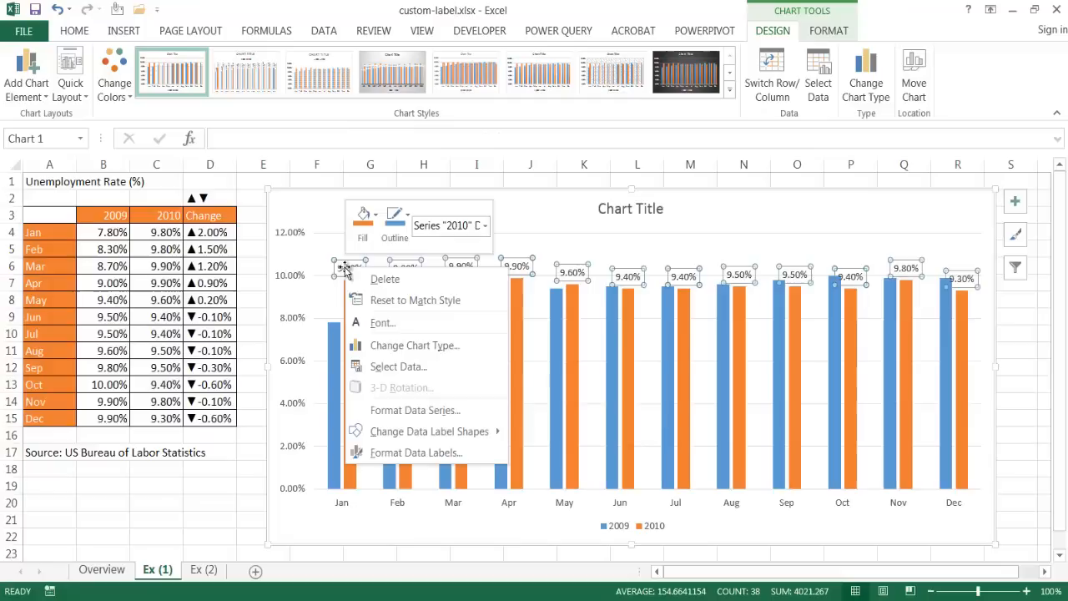
left_click(449, 453)
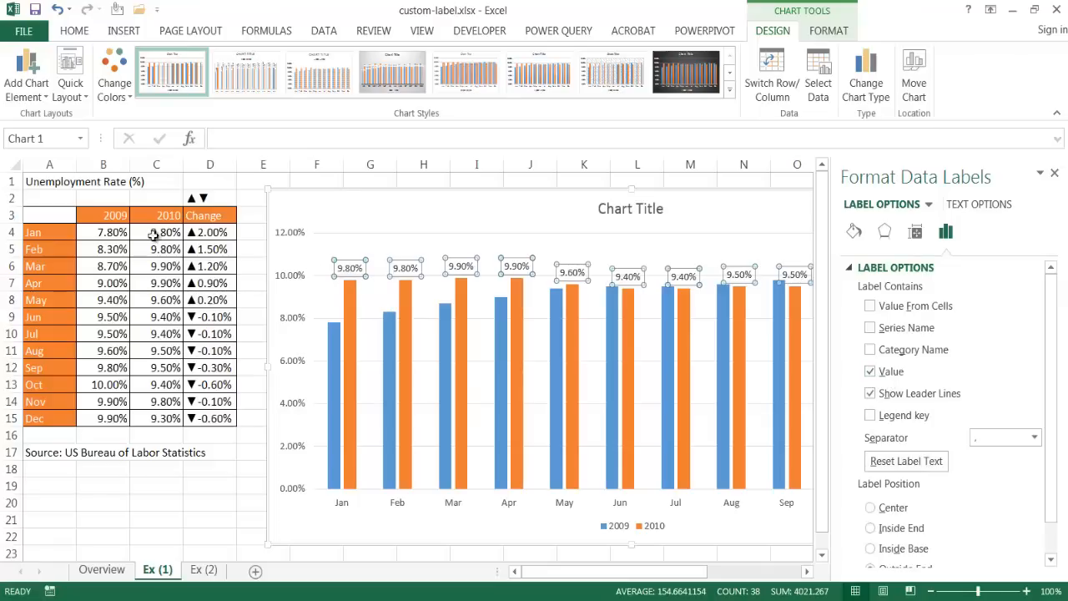
left_click(871, 372)
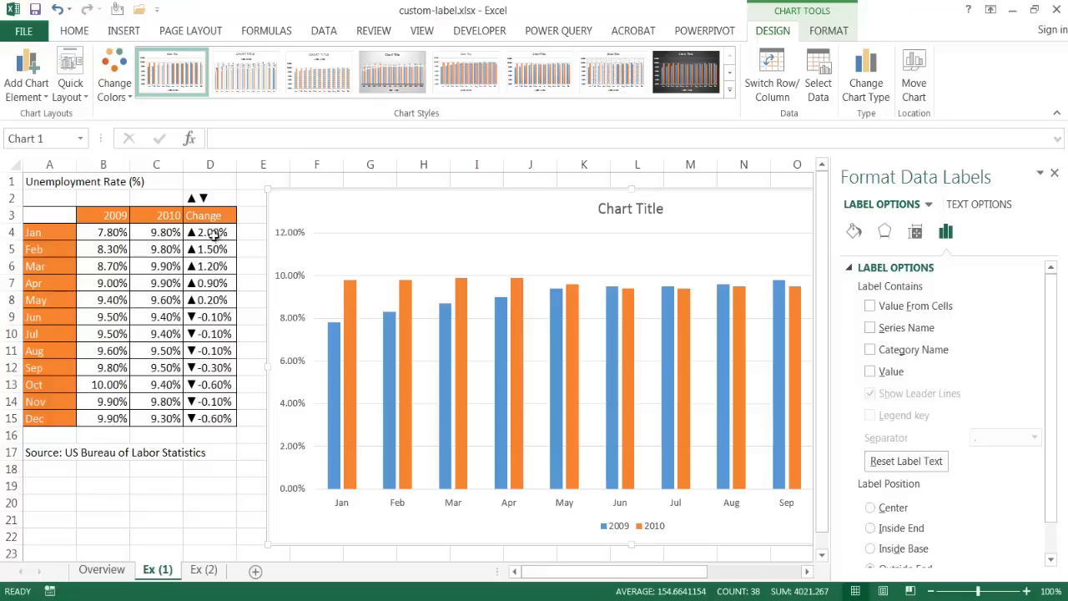
left_click(873, 306)
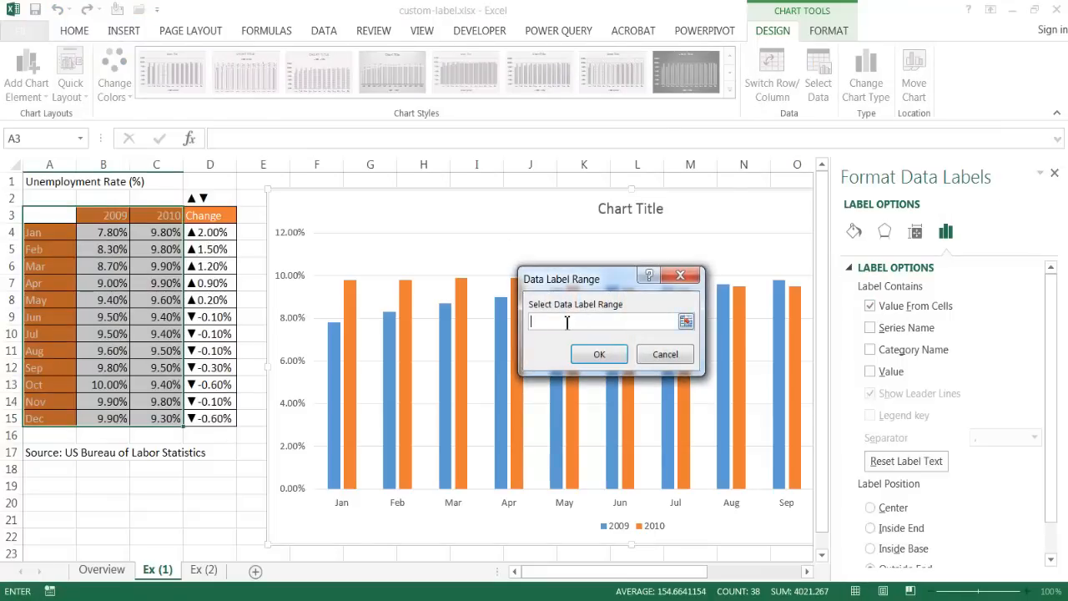
left_click_drag(212, 233, 213, 420)
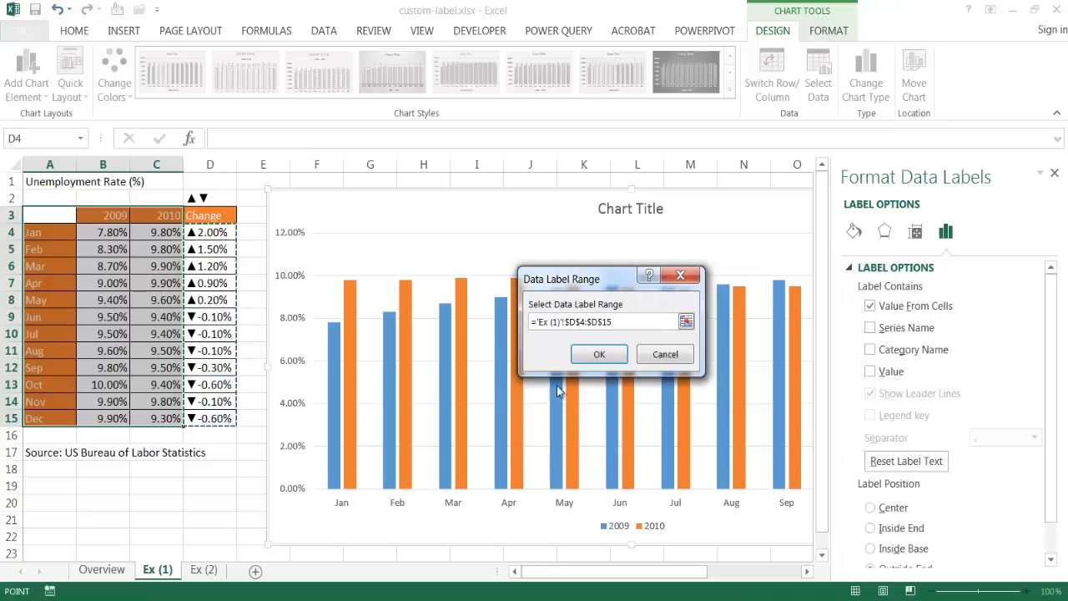
left_click(599, 354)
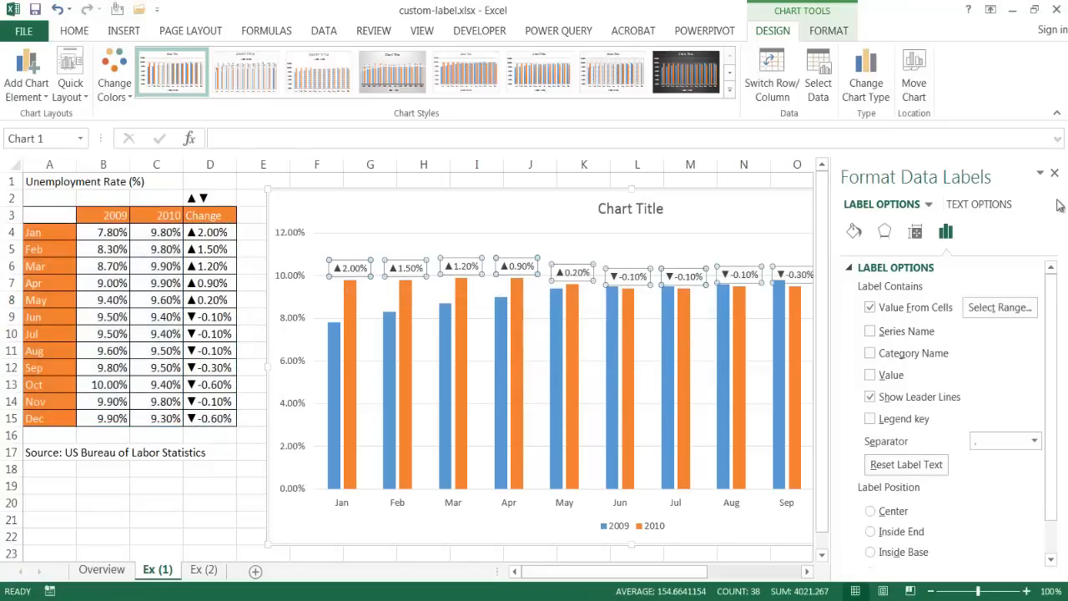
left_click(1056, 172)
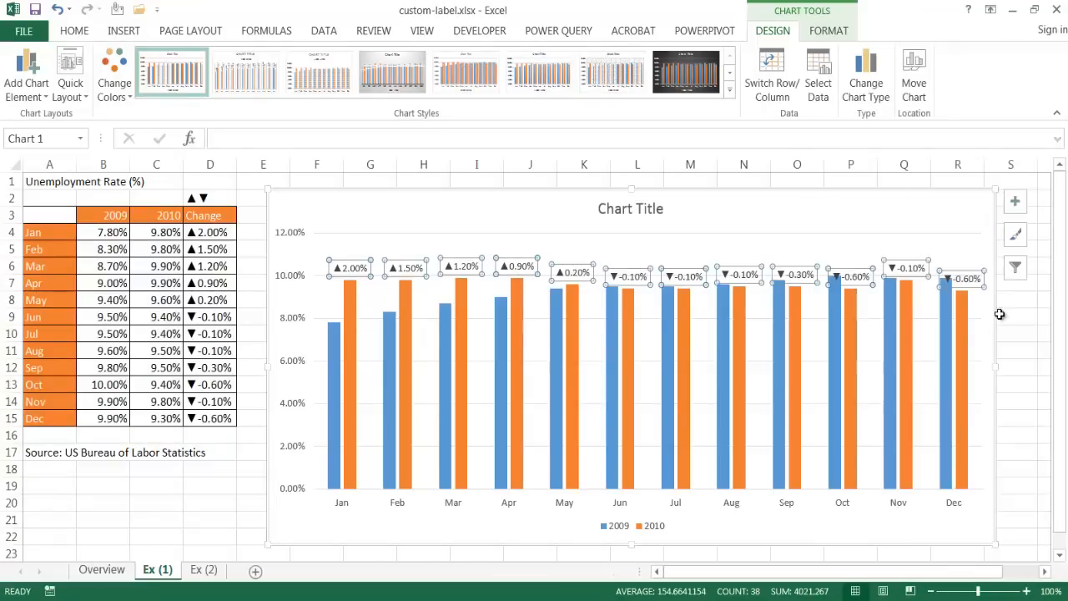
left_click(1020, 323)
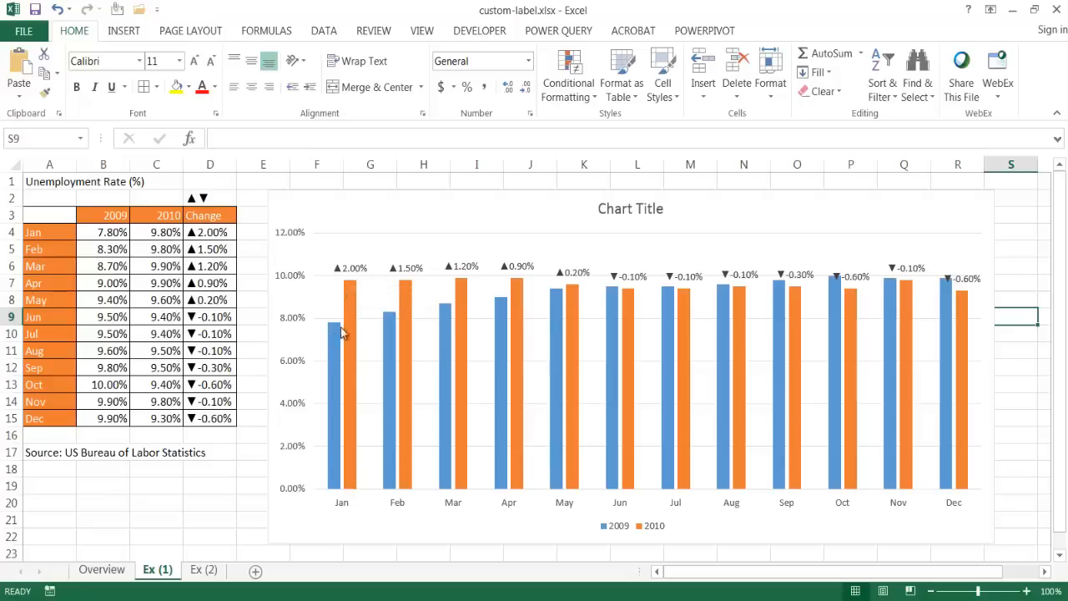
- Link the chart title to cell A1 with the reference ='Ex (1)'!$A$1
left_click(626, 212)
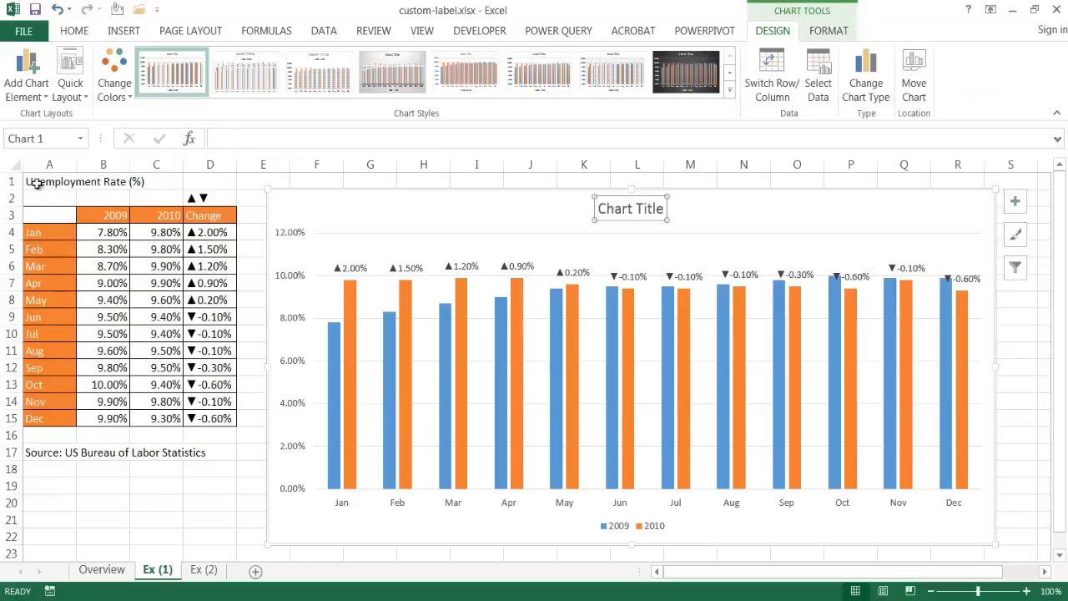
left_click(227, 141)
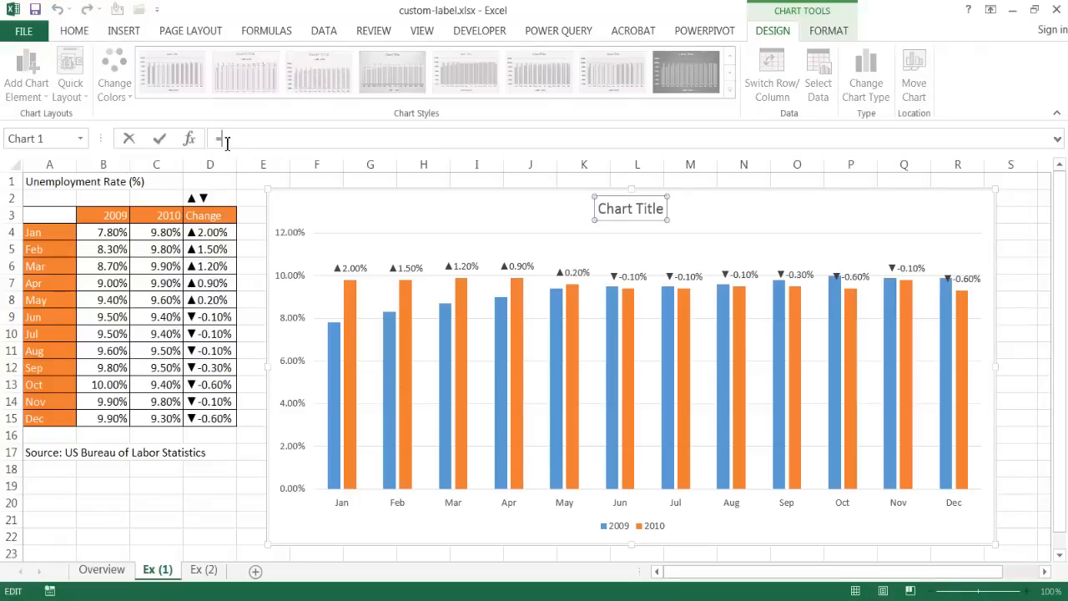
type("=")
left_click(38, 183)
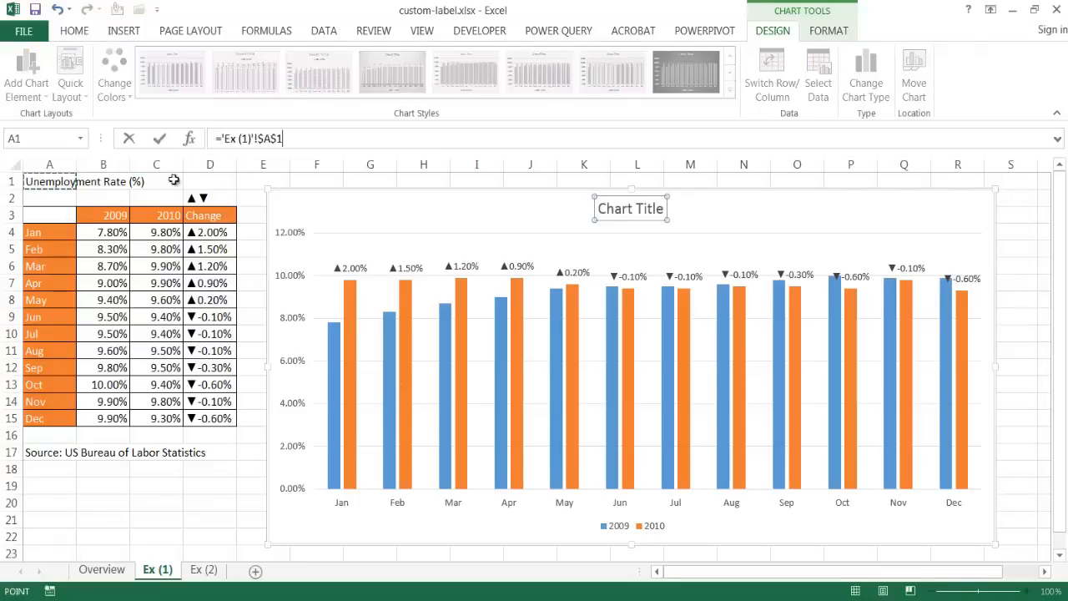
key("Return")
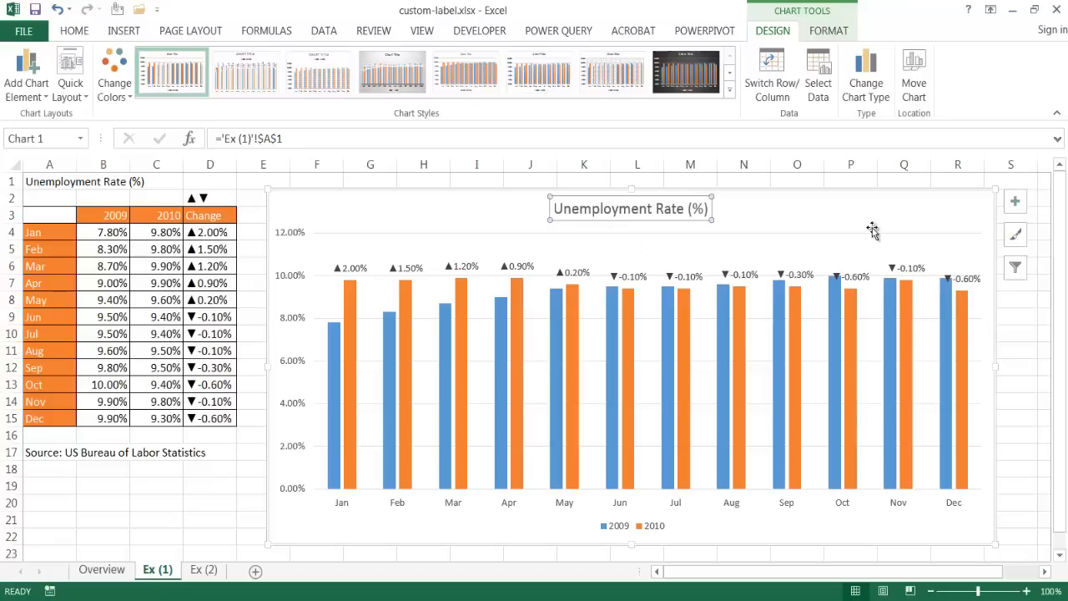
left_click(866, 361)
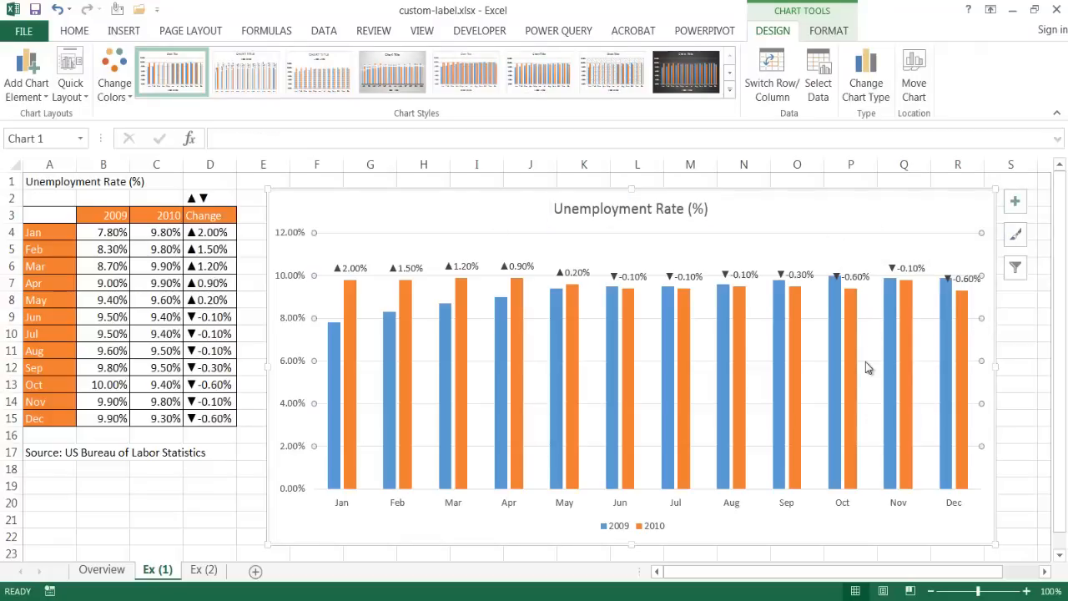
left_click(865, 361)
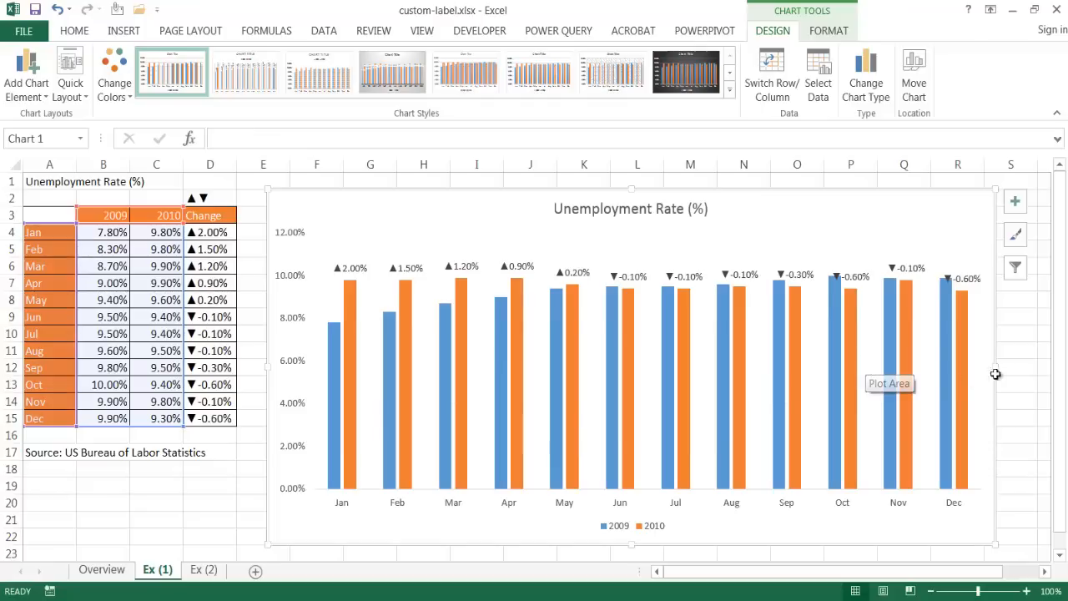
left_click(1030, 370)
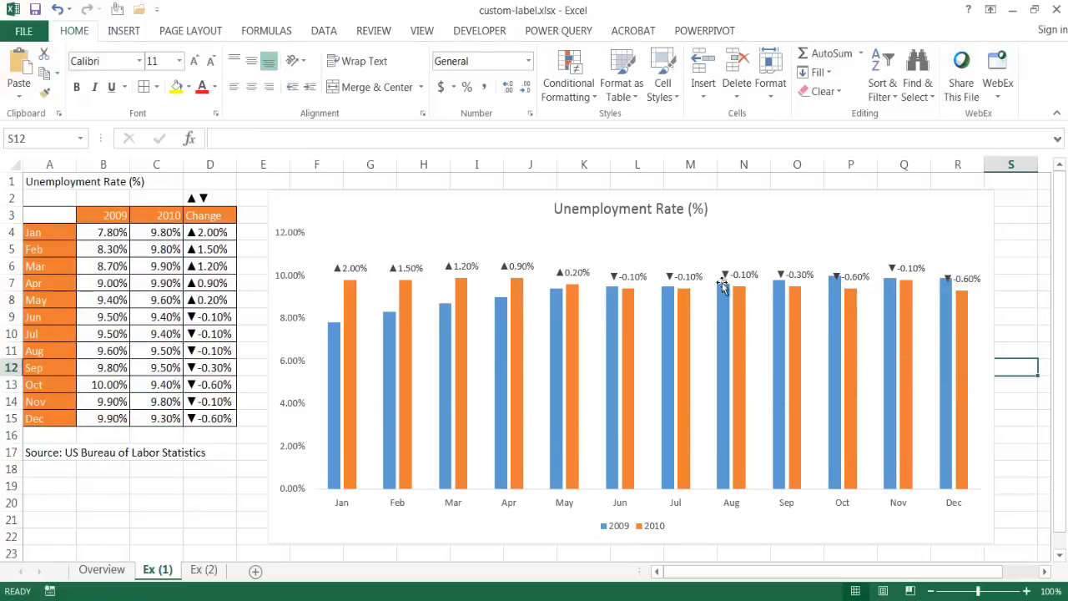
- Move only the October data label of the 2010 series up so it clears the 2009 column
left_click(851, 281)
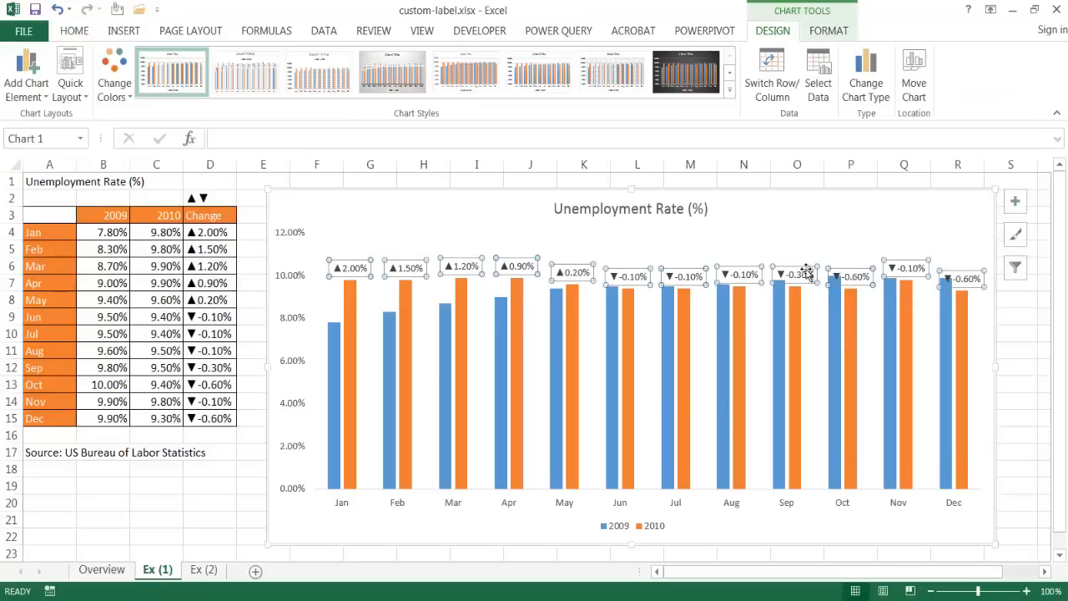
left_click(841, 273)
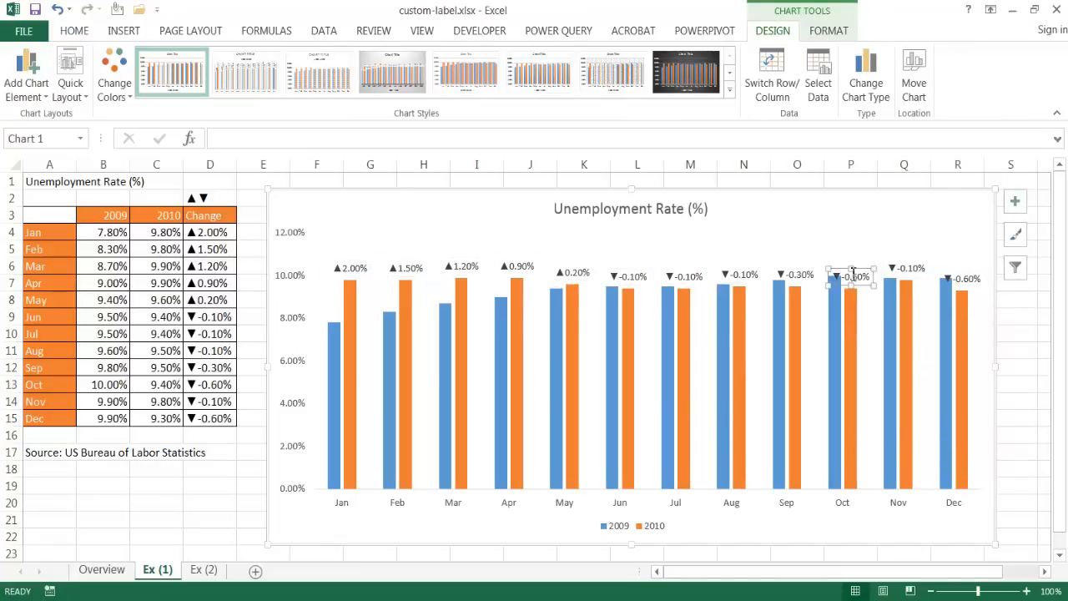
left_click_drag(843, 272, 840, 258)
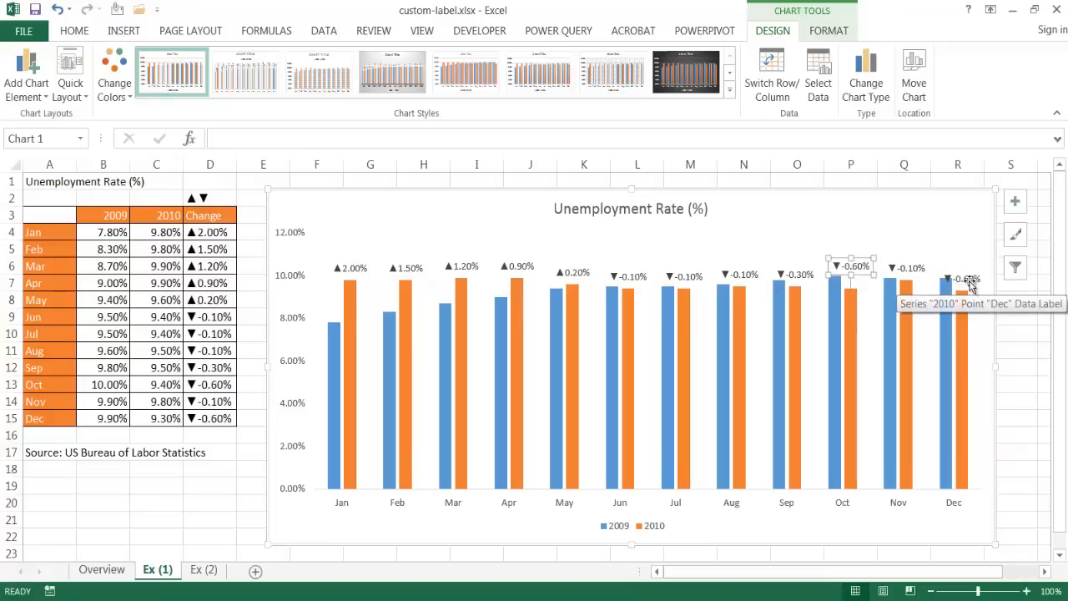
- Move only the December data label of the 2010 series up so it clears the 2009 column
left_click_drag(958, 285, 956, 266)
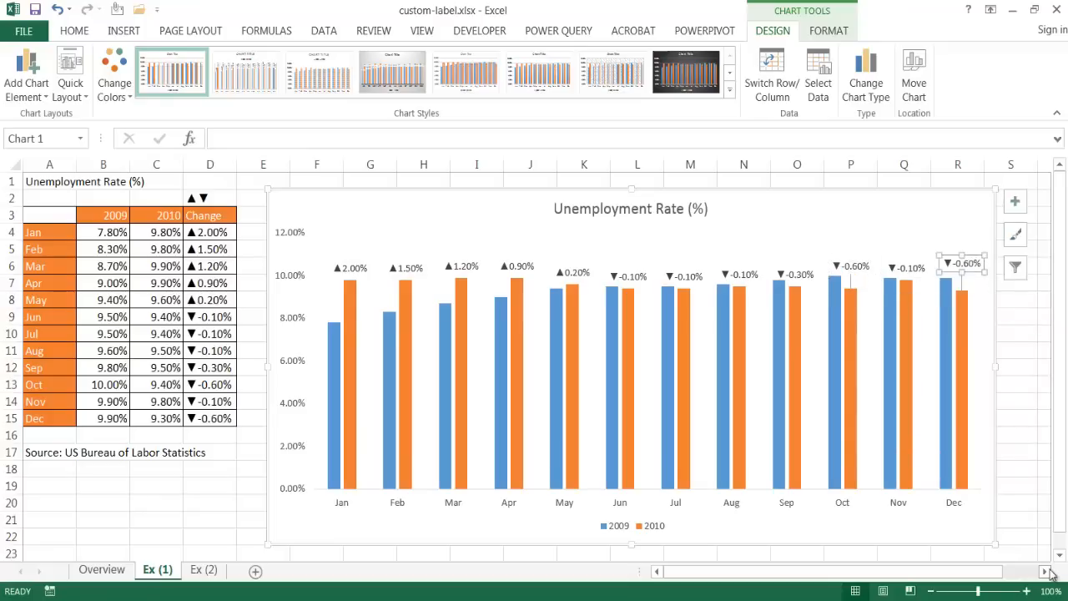
left_click(858, 265)
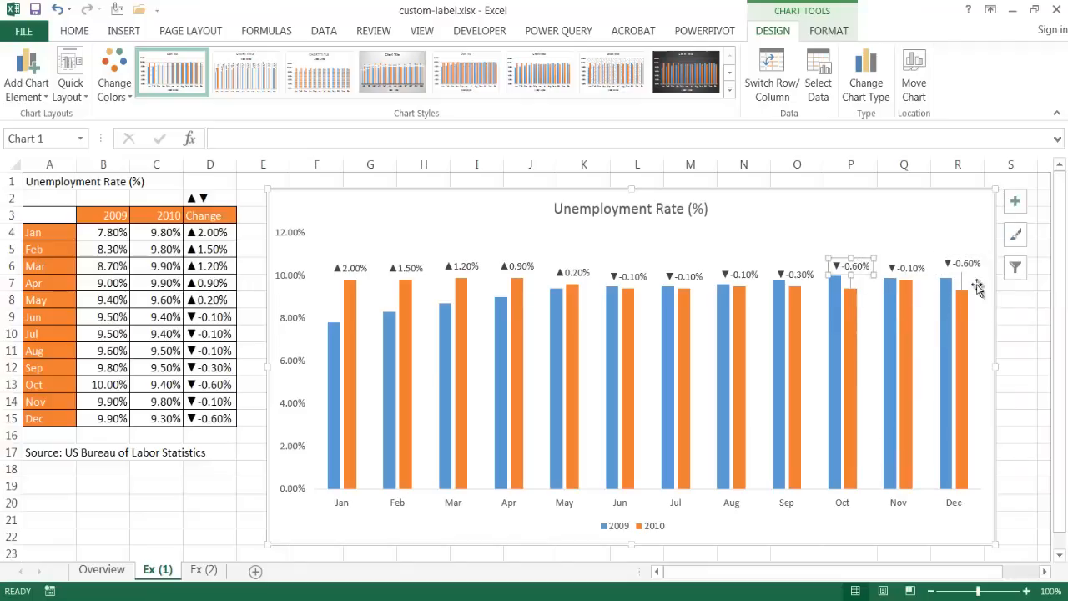
left_click(1035, 317)
- Turn off leader lines for the 2010 data labels and close the label formatting options
left_click(793, 274)
right_click(794, 274)
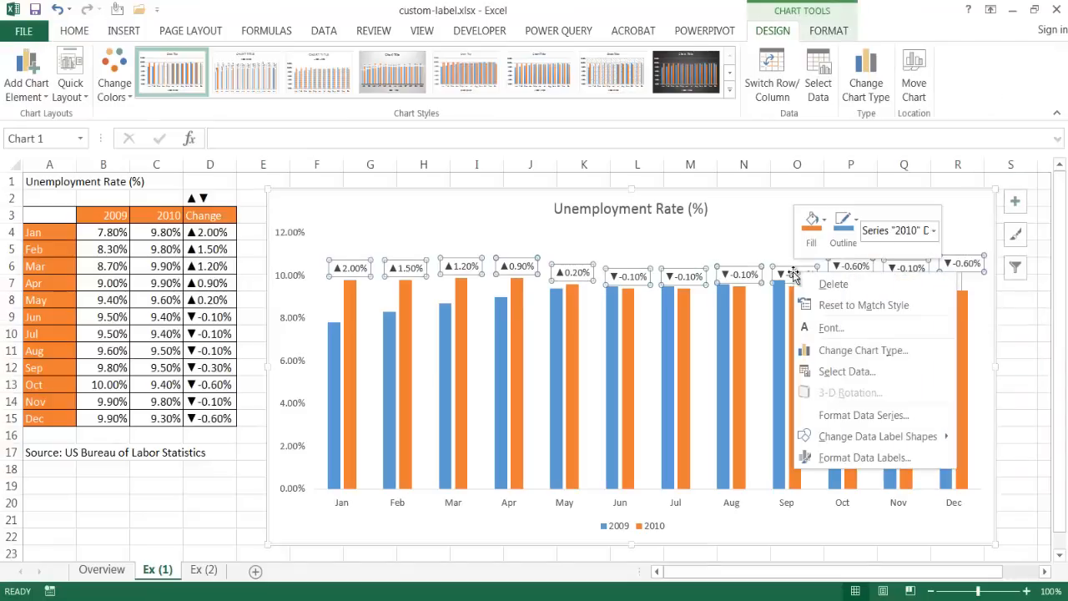
left_click(860, 457)
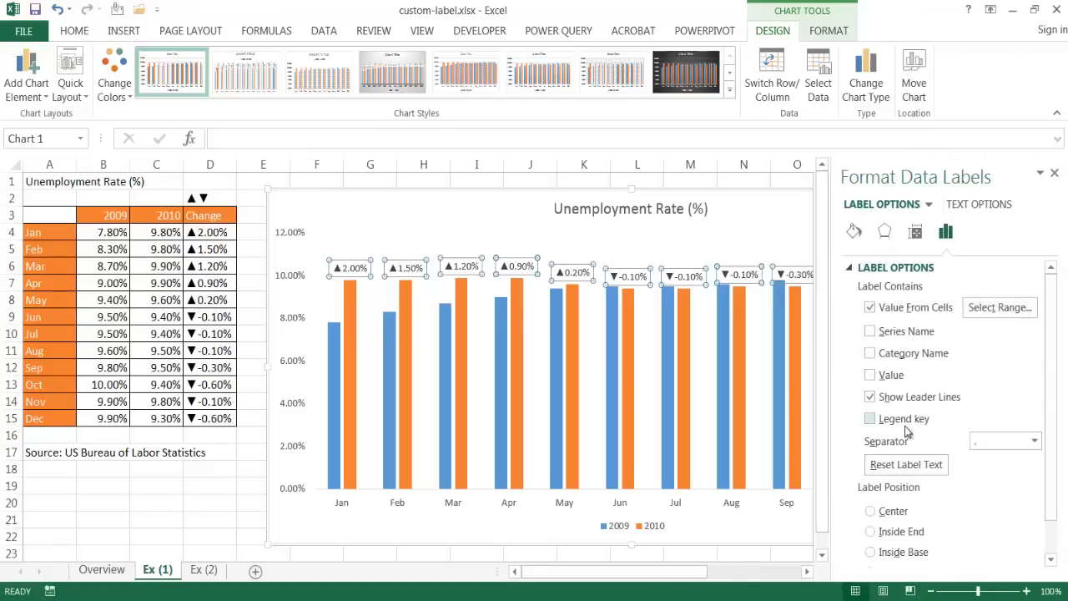
left_click(870, 398)
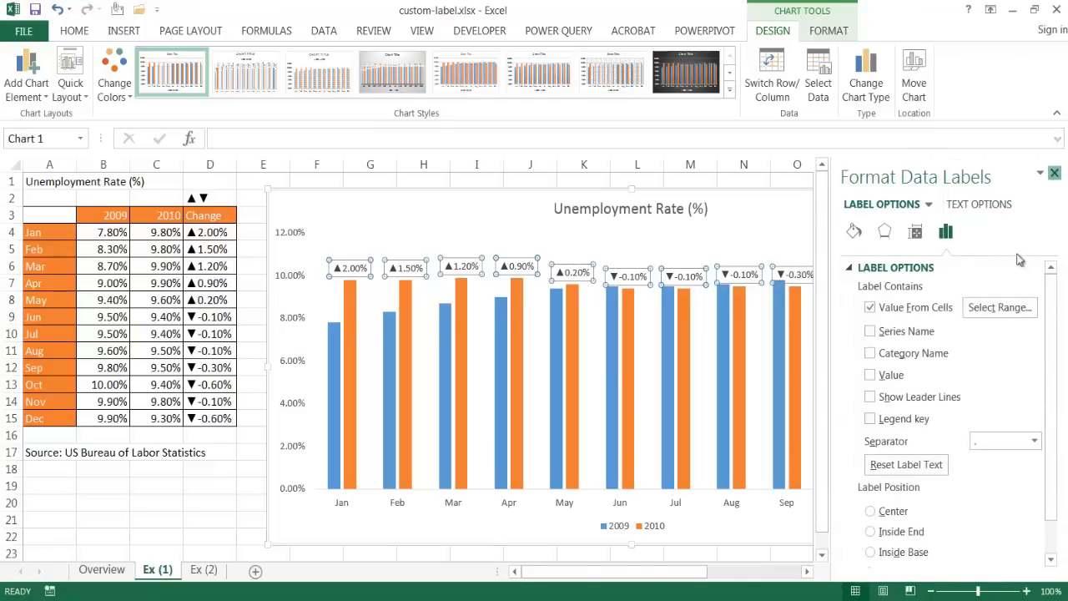
left_click(1055, 172)
left_click(1014, 299)
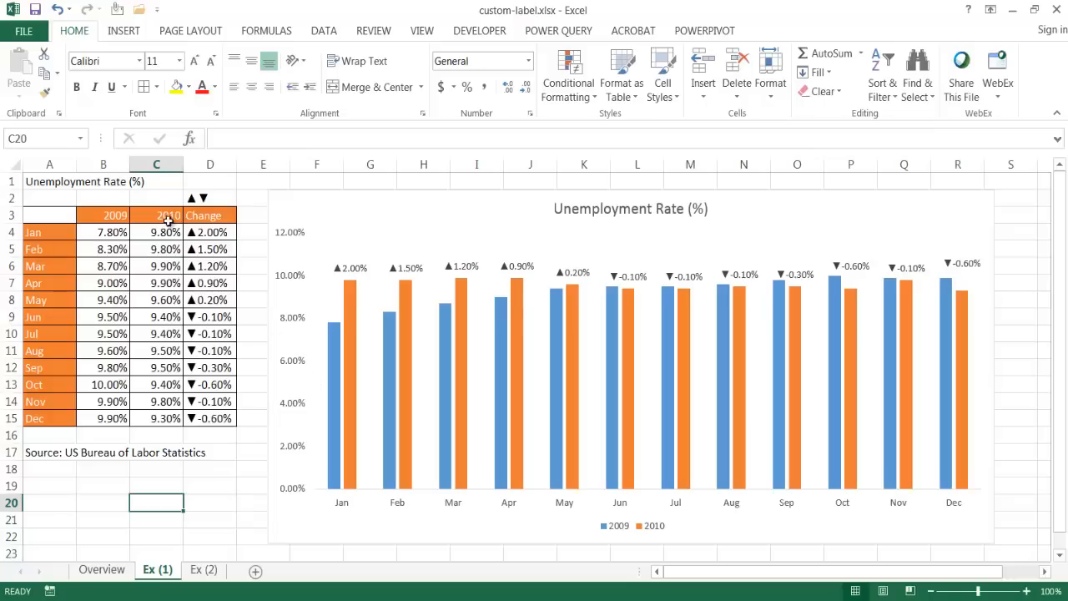
- Copy the triangle symbols and Change column, D2:D15, from sheet Ex (1) to cell D2 of sheet Ex (2)
left_click_drag(215, 199, 198, 423)
key("ctrl+c")
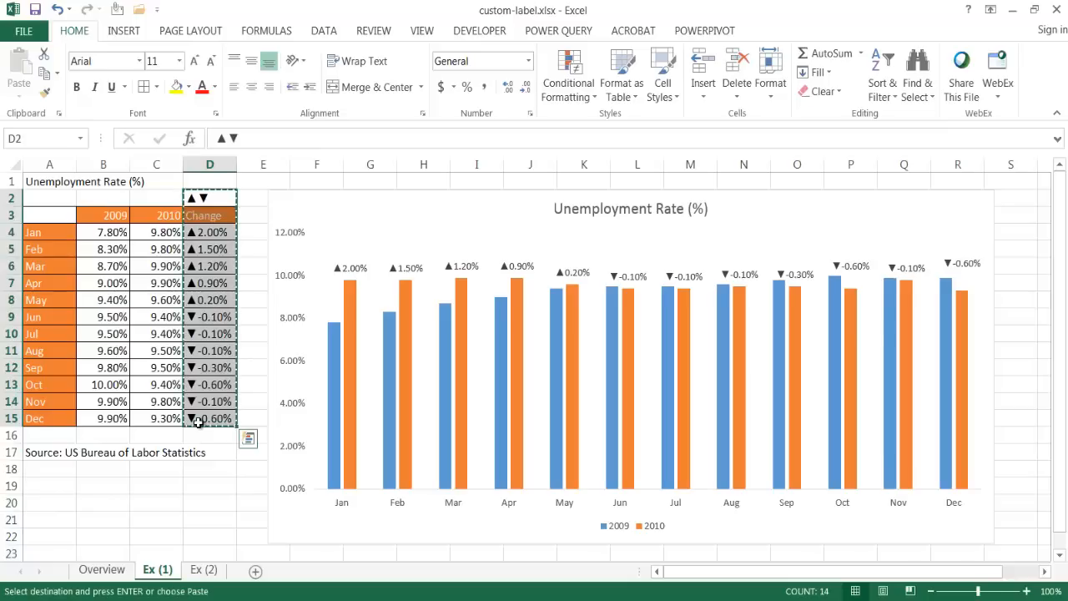
left_click(204, 570)
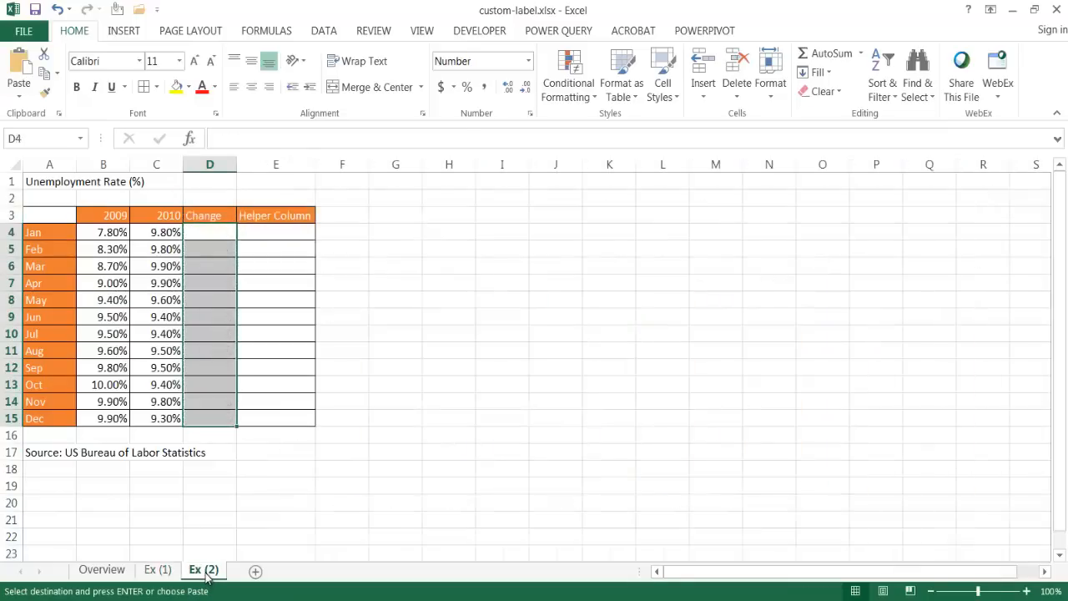
left_click(213, 198)
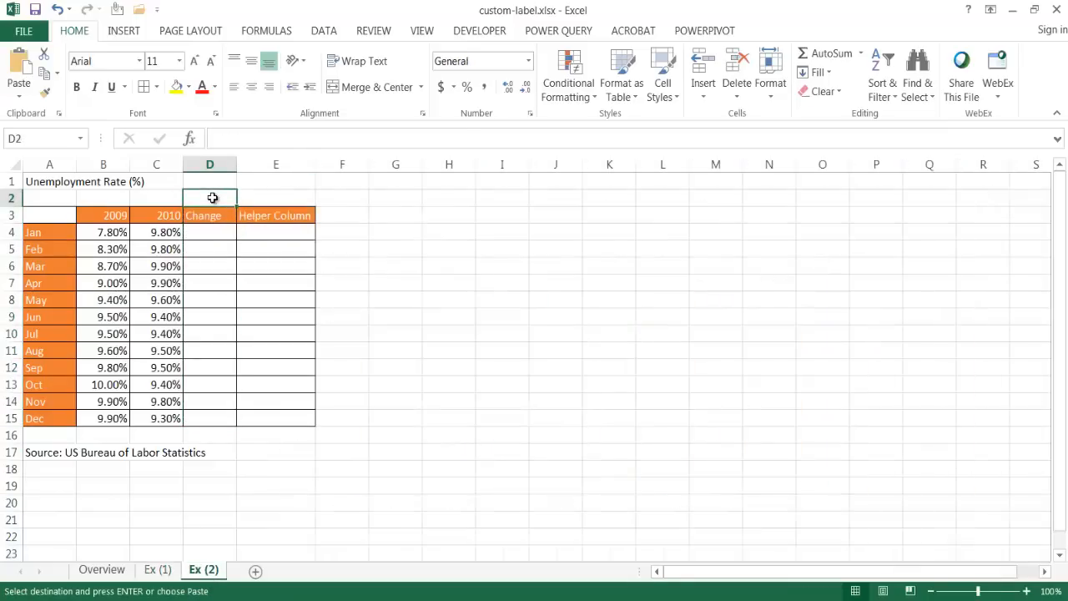
key("ctrl+v")
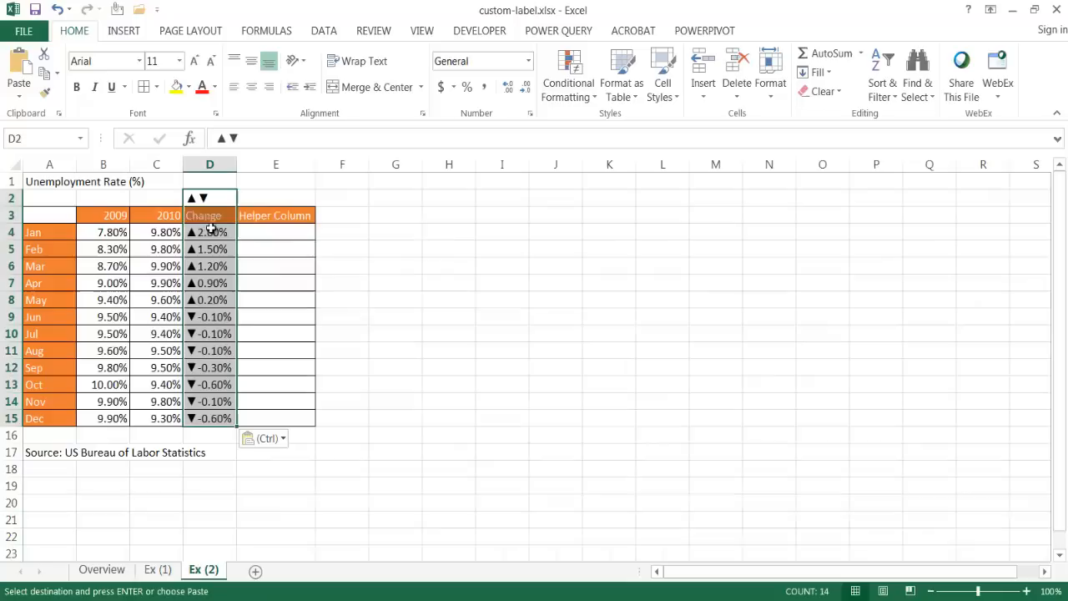
left_click(209, 283)
left_click(206, 302)
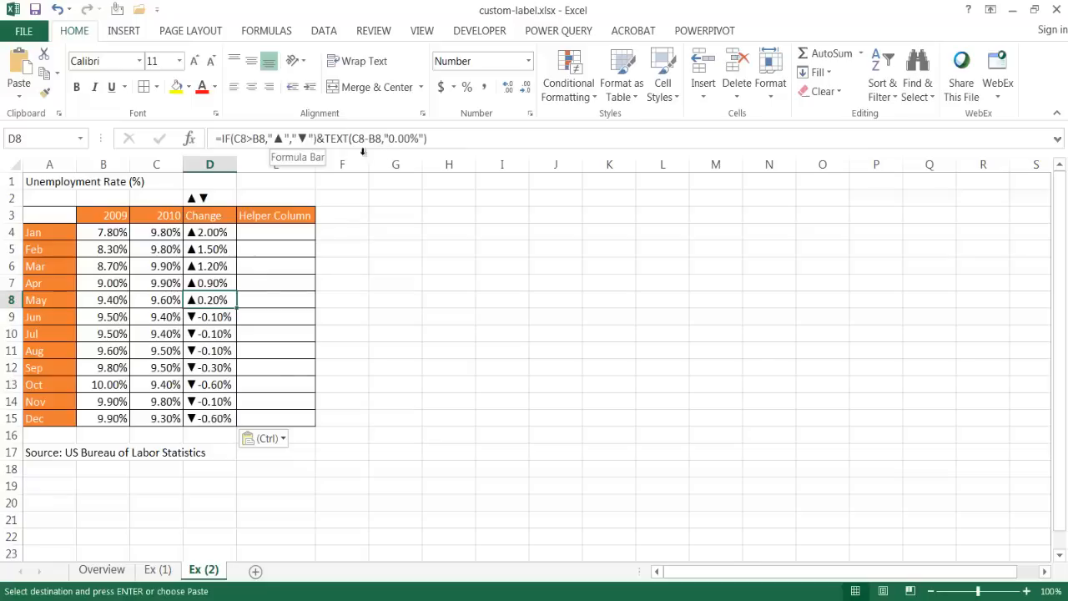
- Enter the formula =MAX(B4,C4) in cell E4 of the Helper Column
left_click(278, 234)
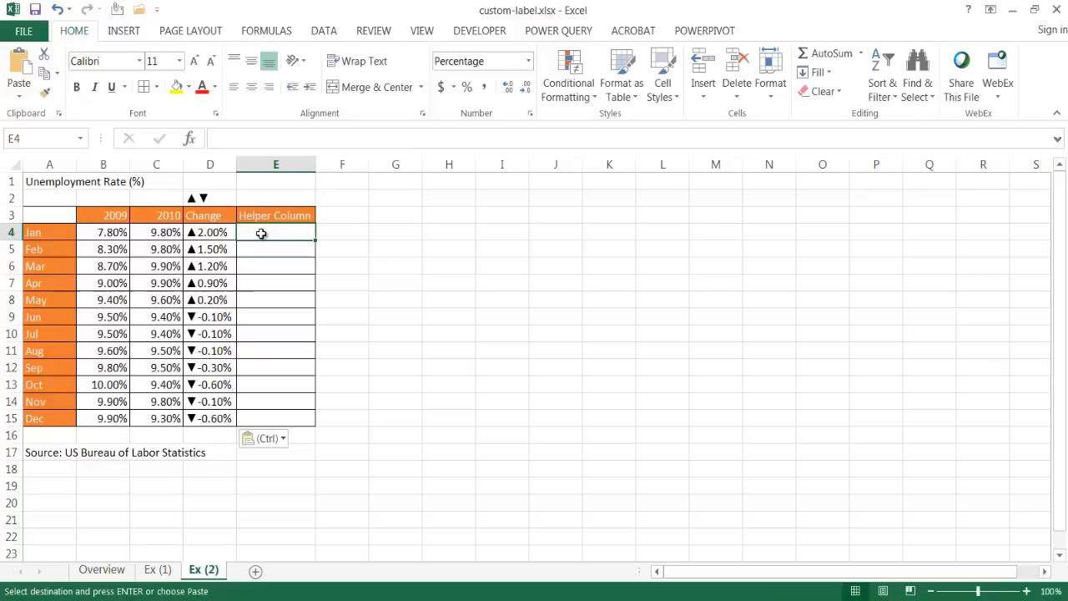
type("=max")
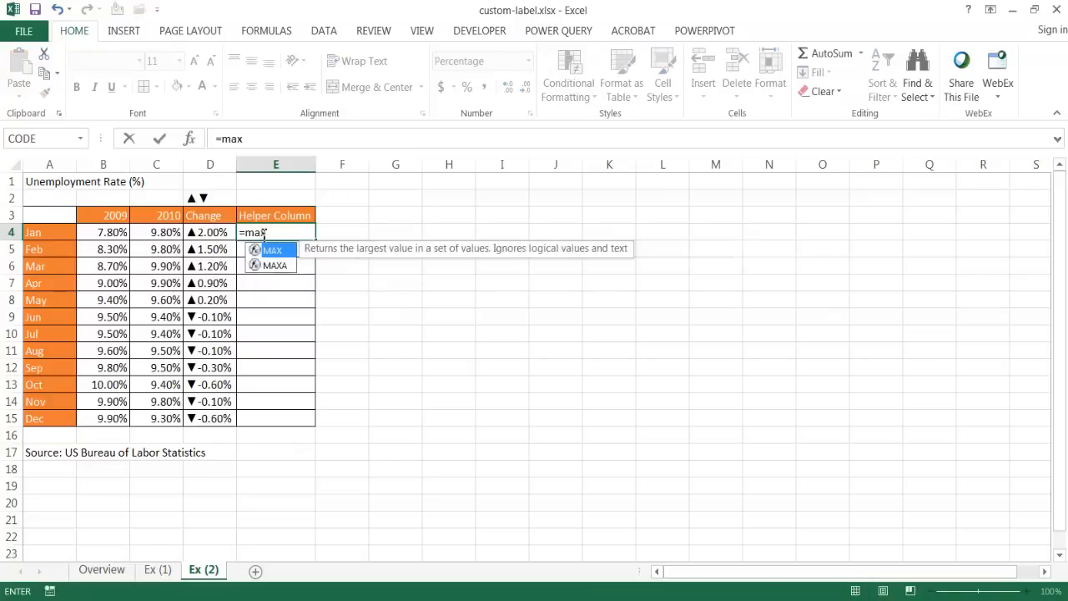
key("Tab")
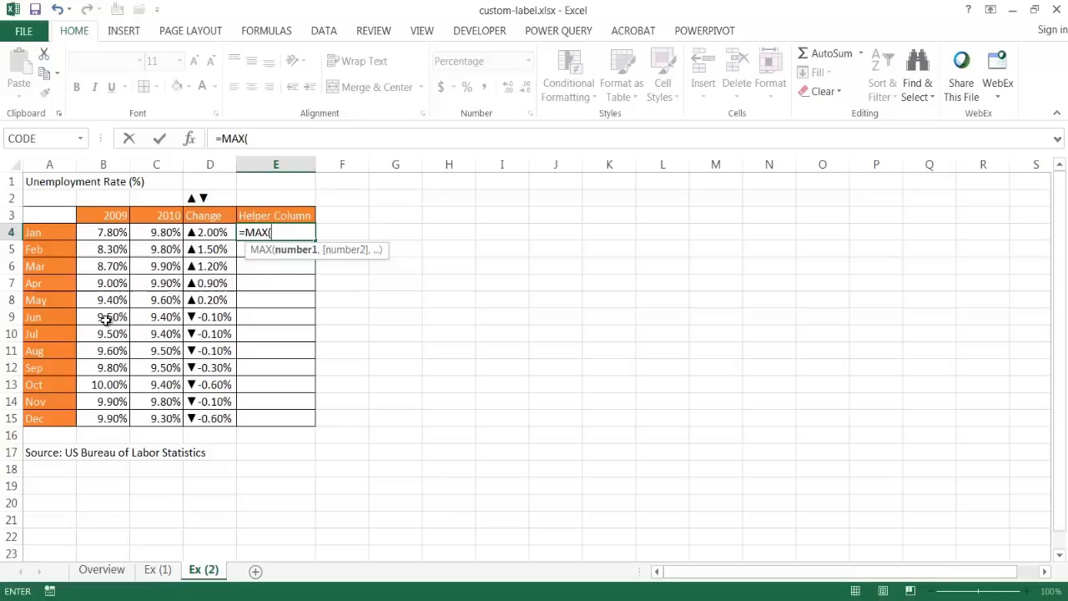
left_click(115, 234)
type(",")
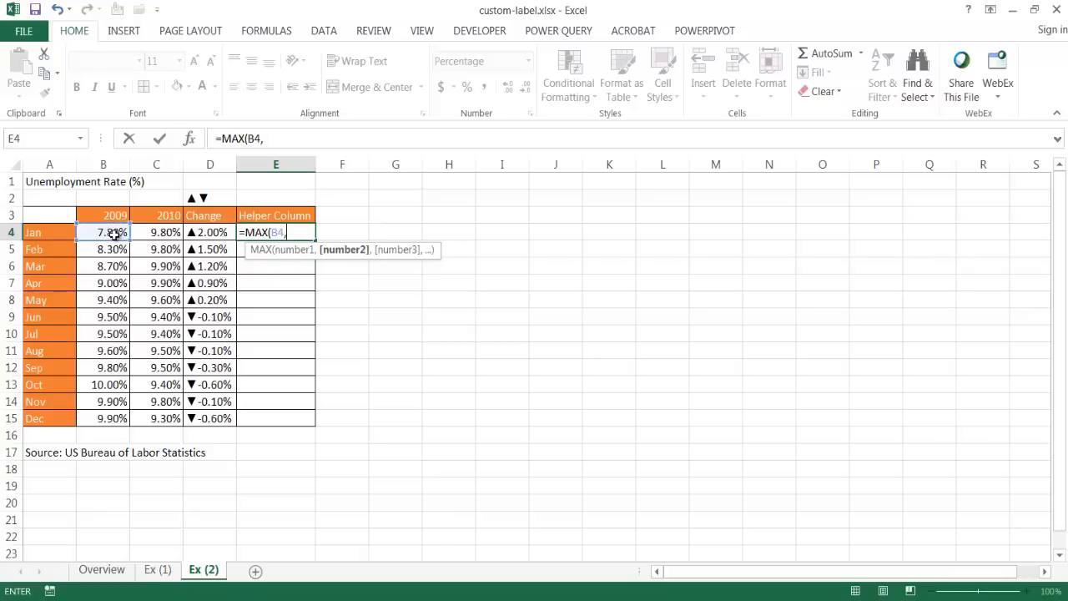
left_click(161, 232)
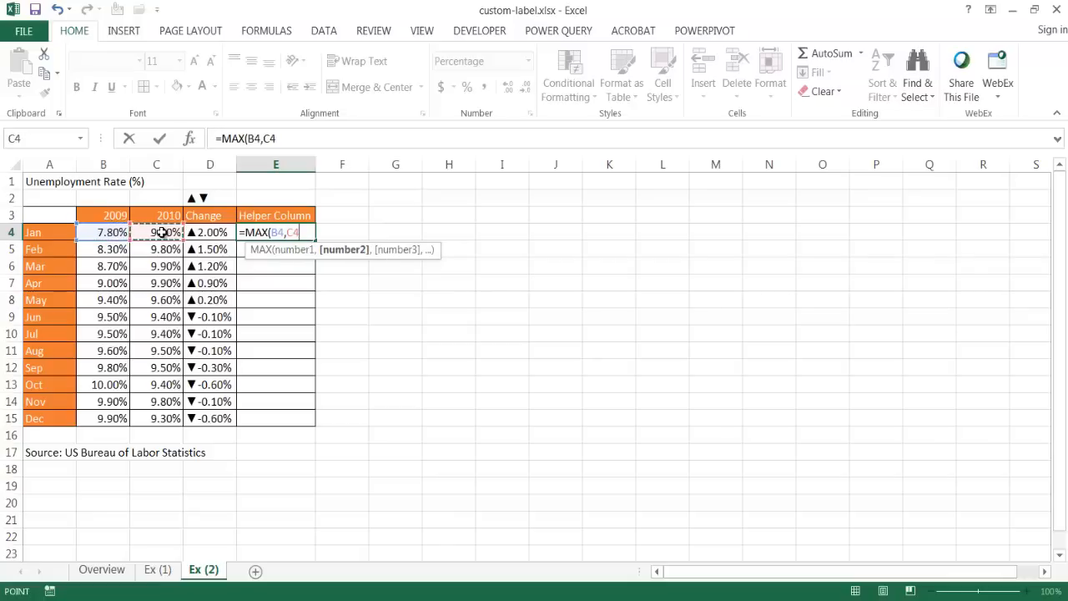
type(")")
key("ctrl+Return")
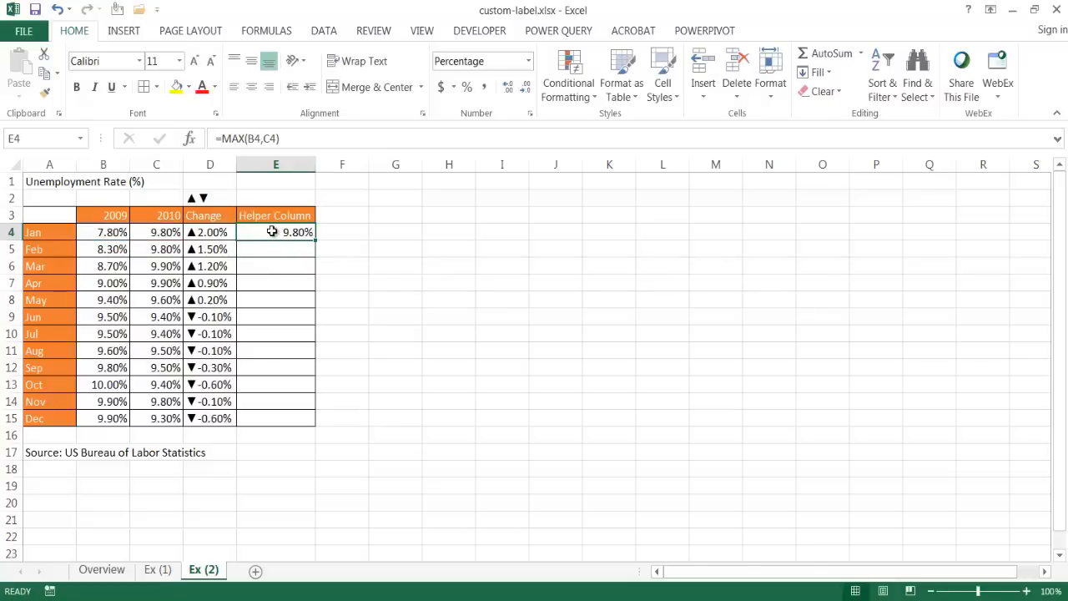
- Fill the Helper Column formula down to E15 and check the June result against its 2009 and 2010 rates
double_click(317, 241)
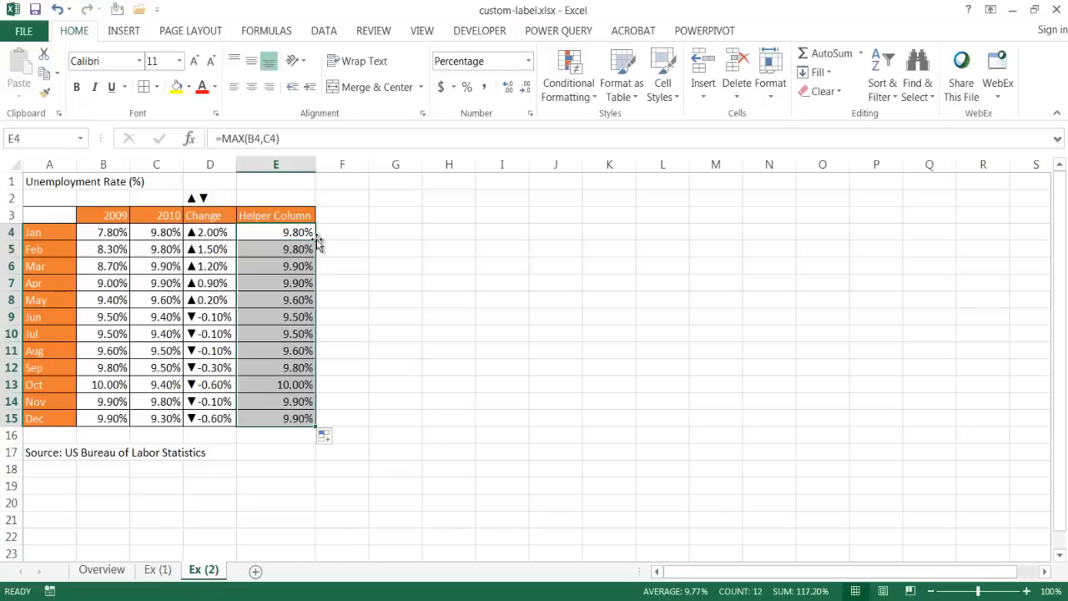
left_click(247, 236)
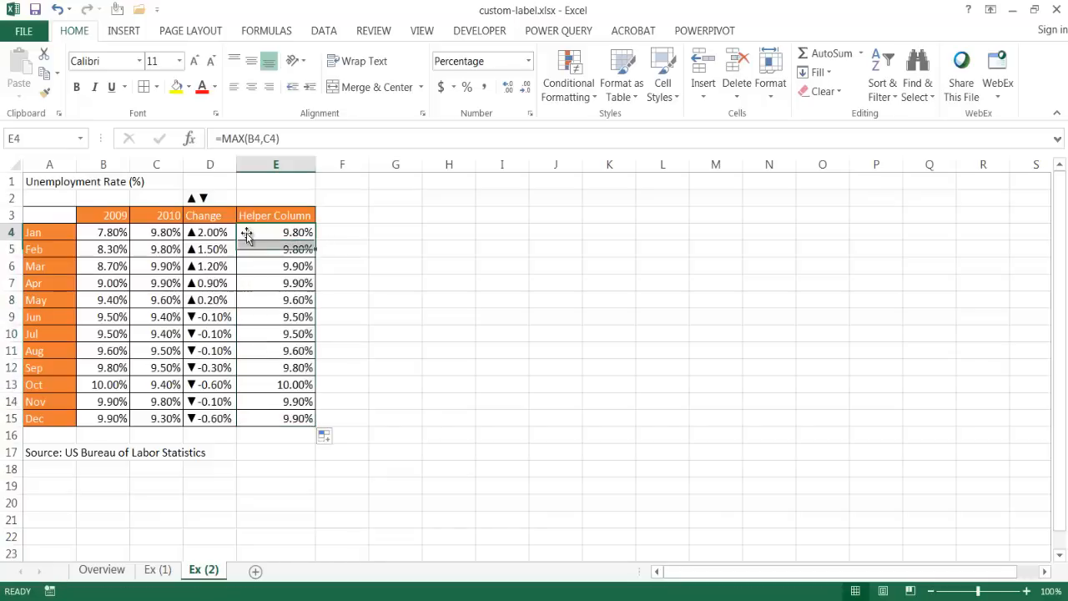
left_click(156, 233)
left_click(98, 320)
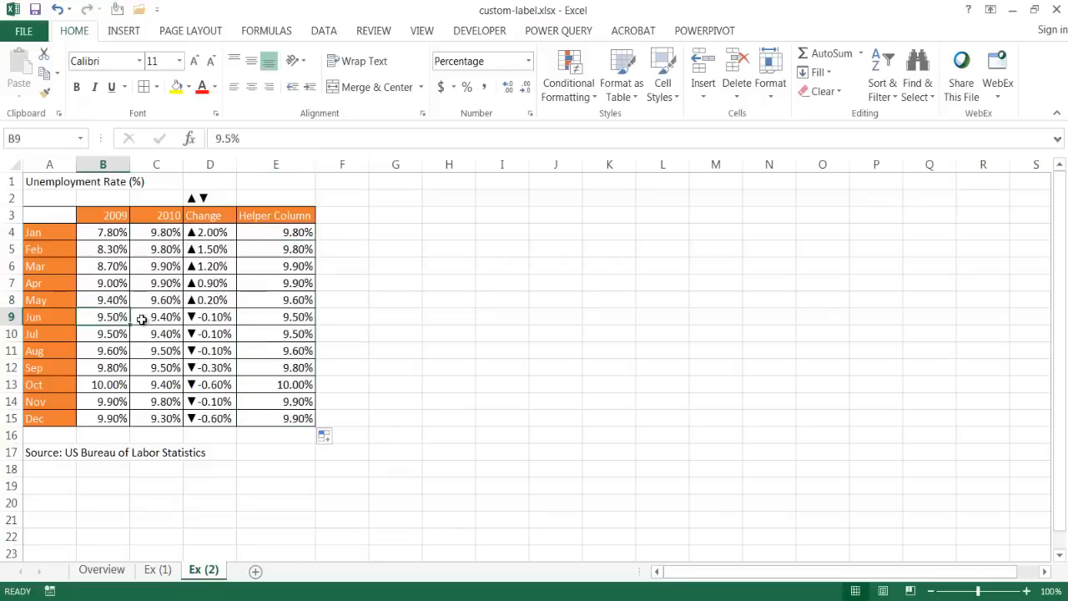
left_click(284, 317)
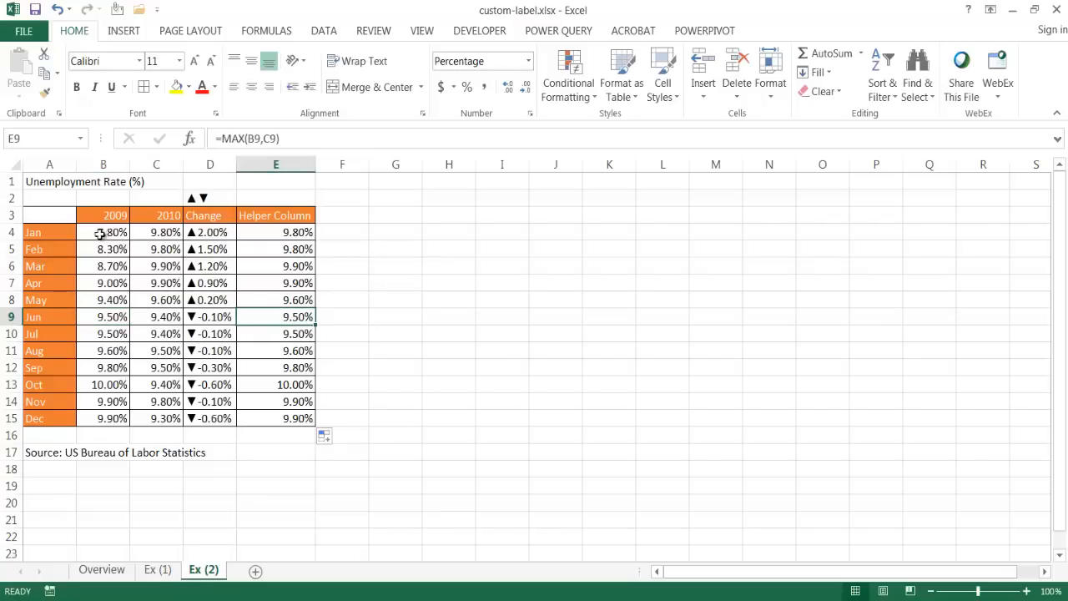
key("ctrl+c")
- Insert a 2-D clustered column chart from the month, 2009 and 2010 data in A3:C15
left_click(47, 217)
left_click_drag(98, 227, 151, 410)
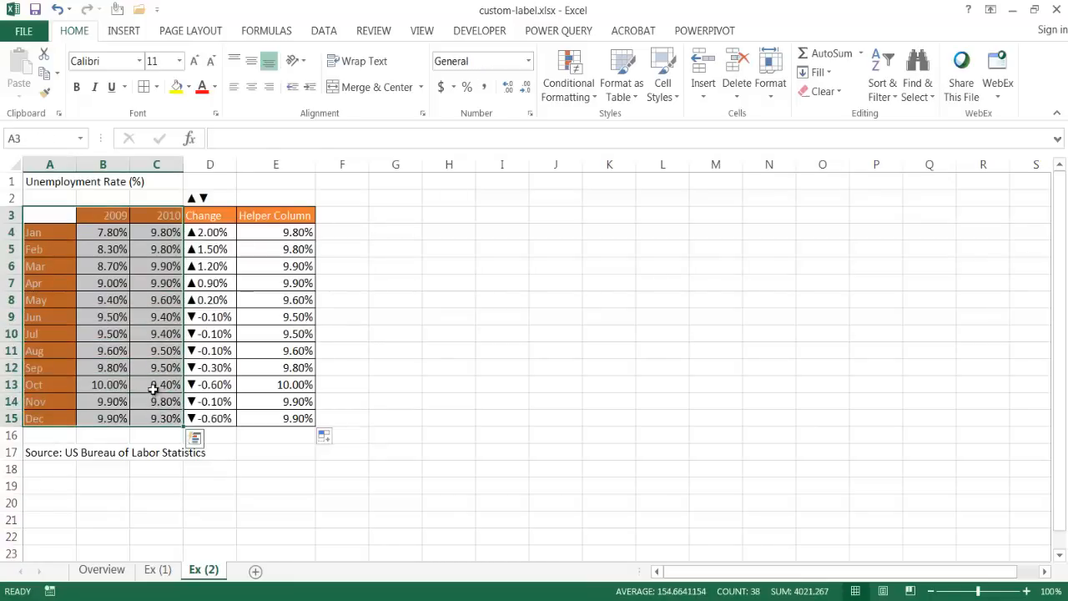
left_click(127, 32)
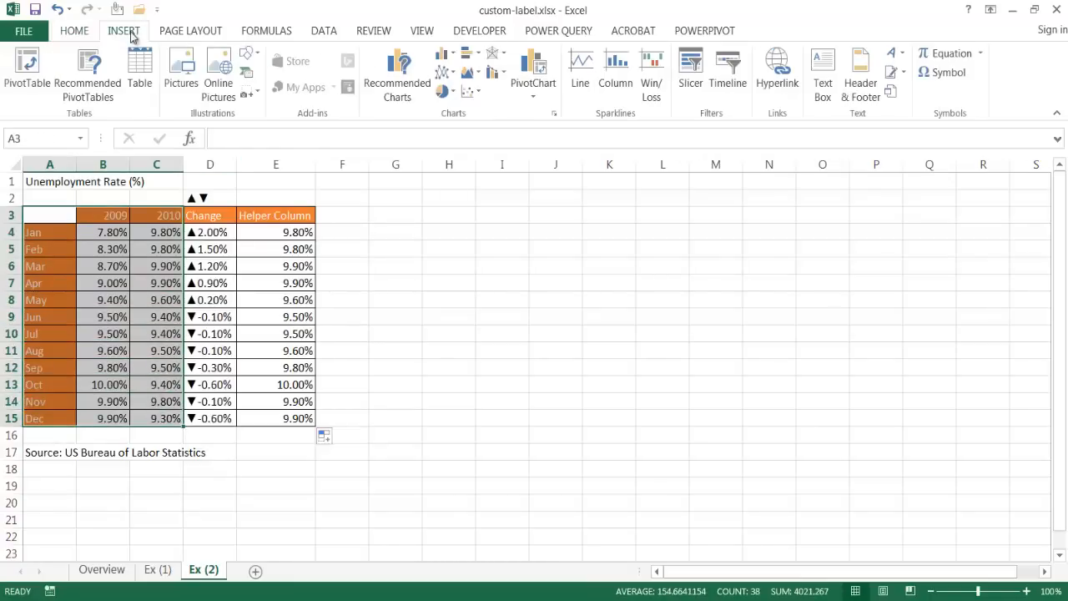
left_click(444, 58)
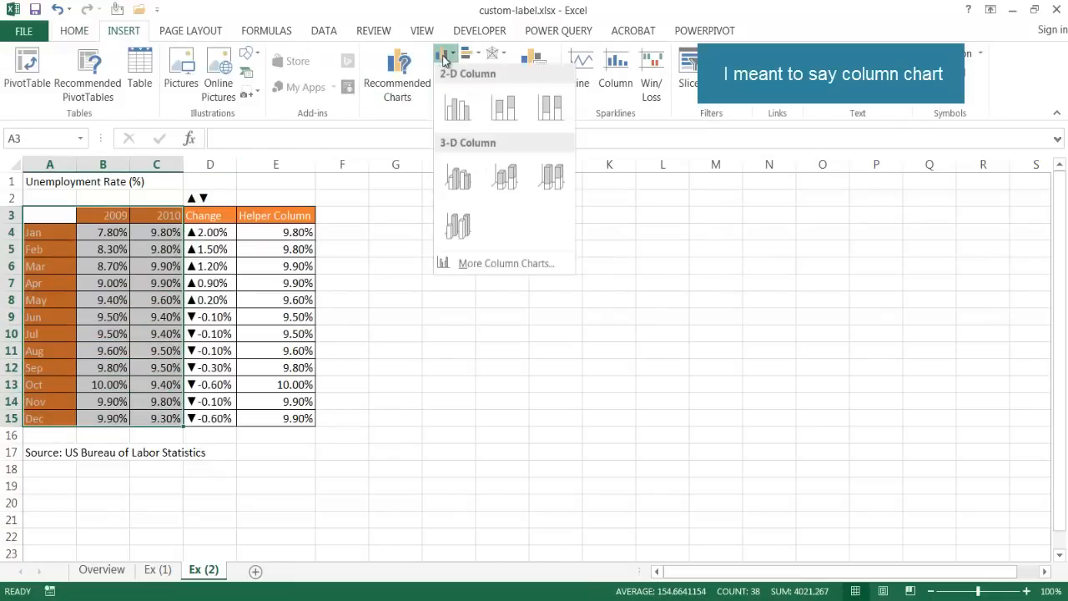
left_click(458, 109)
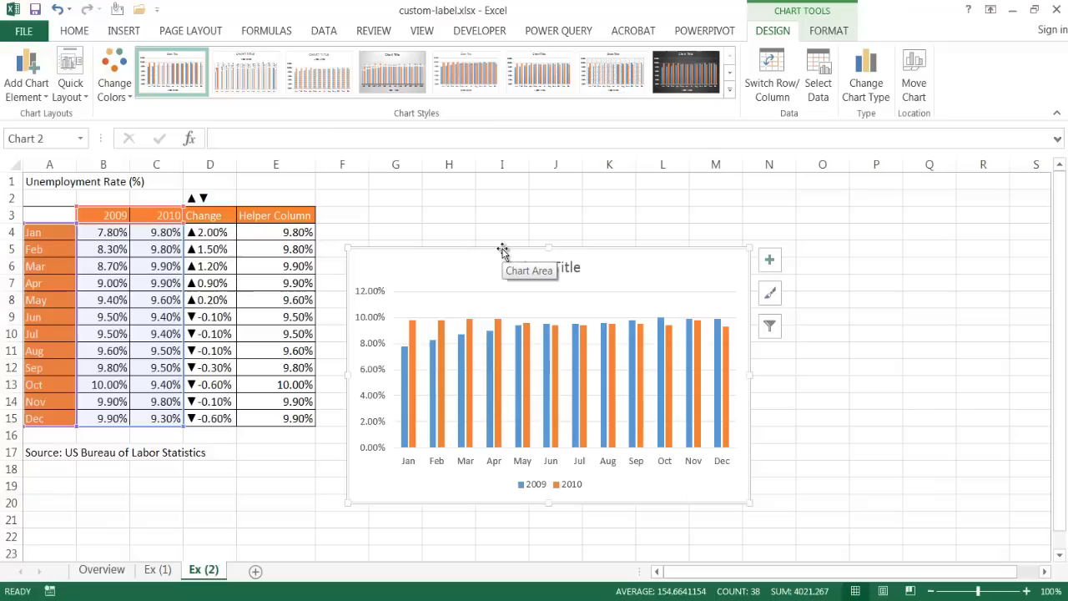
- Move the new chart up beside the table and enlarge it to span about columns F to R, rows 2 to 23
left_click_drag(502, 250, 497, 201)
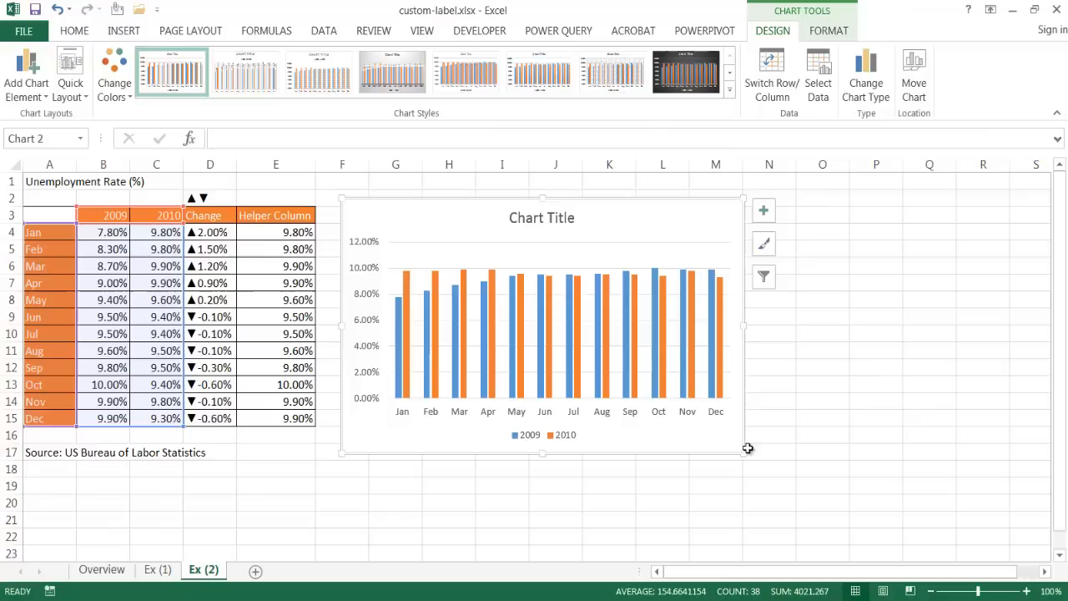
left_click_drag(742, 454, 1011, 551)
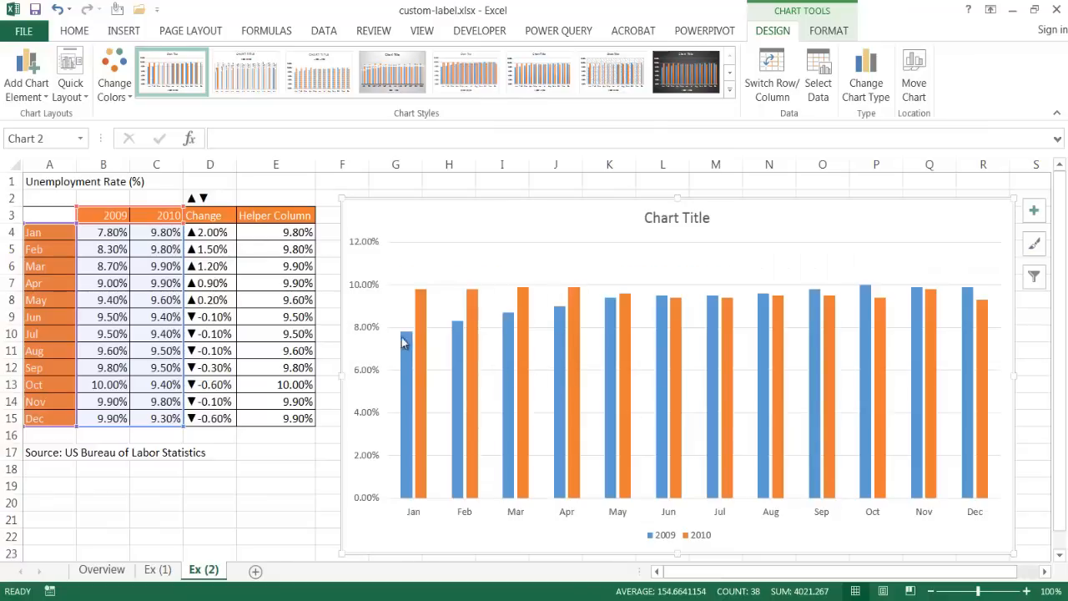
- Add the Helper Column range E3:E15 to the chart as a third series by copying and pasting it
mouse_move(424, 380)
left_click_drag(273, 219, 283, 418)
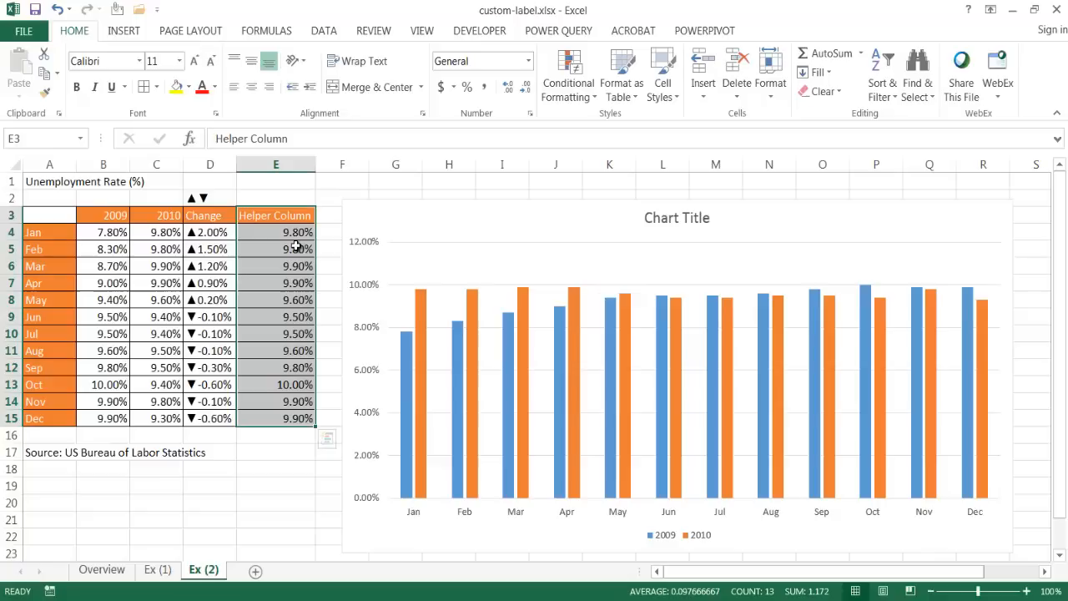
key("ctrl+c")
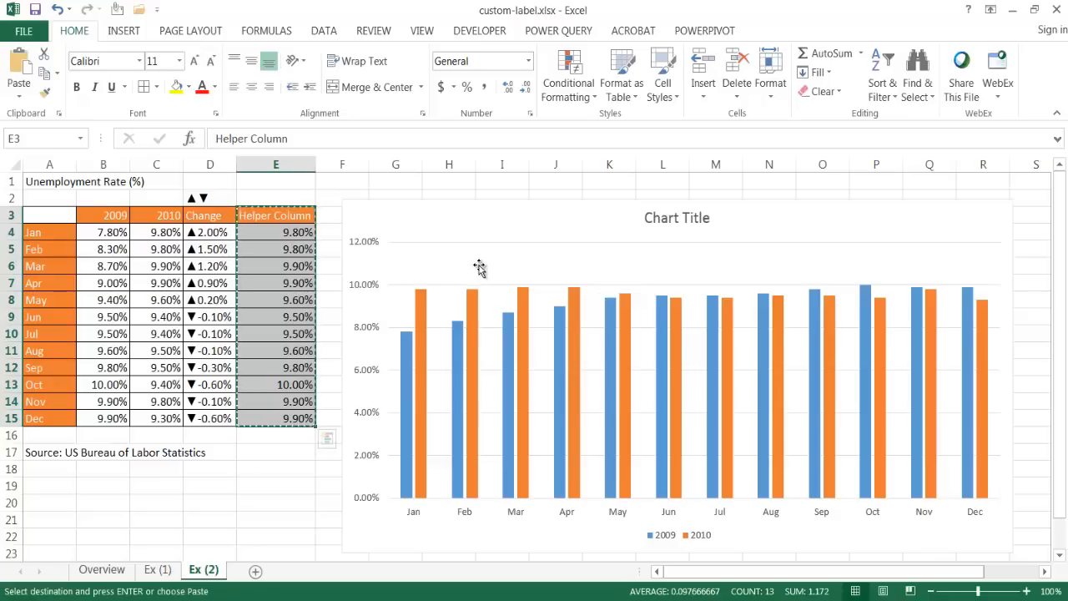
left_click(566, 265)
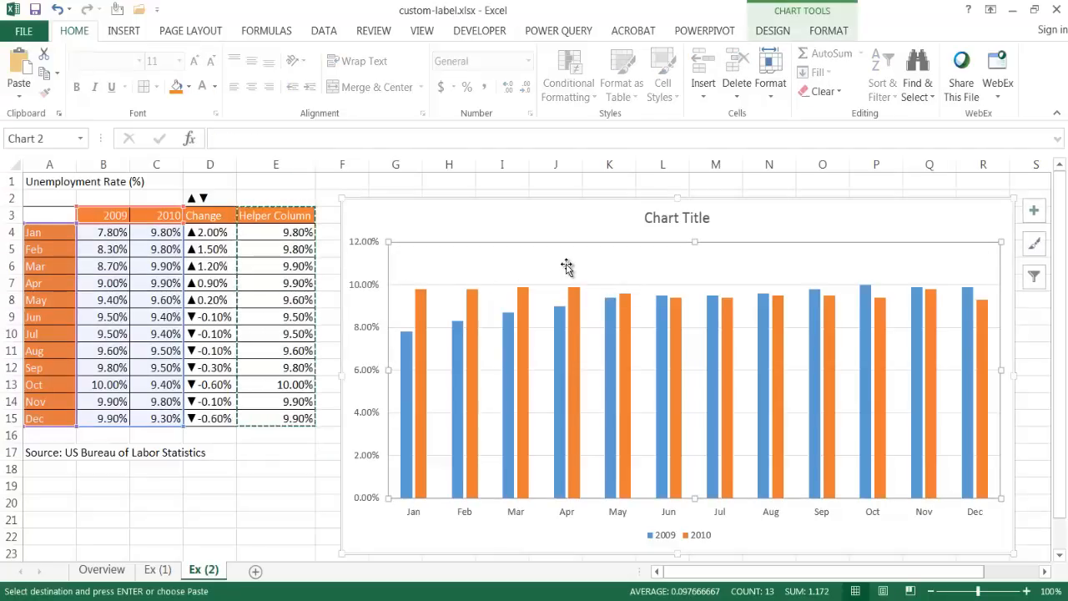
key("ctrl+v")
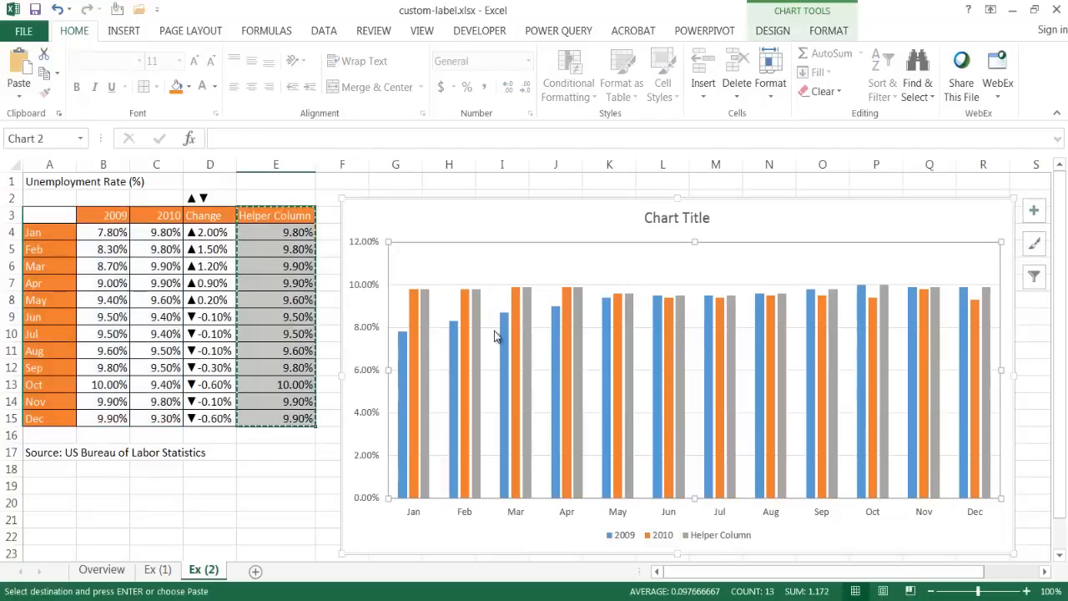
- Plot the Helper Column series on the secondary axis and check the added axis scale
mouse_move(425, 300)
mouse_move(656, 327)
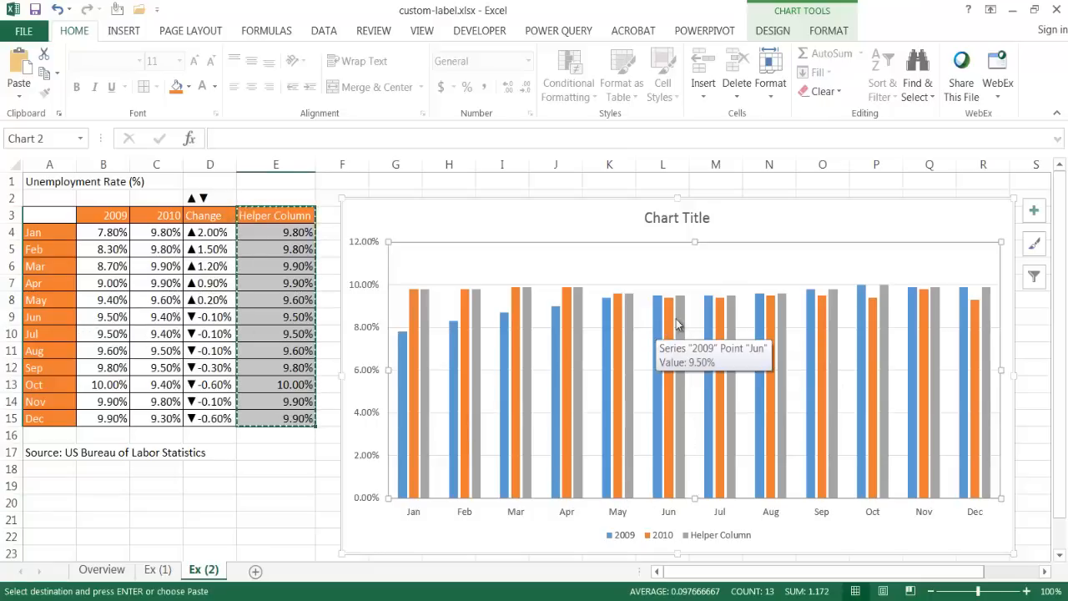
left_click(681, 309)
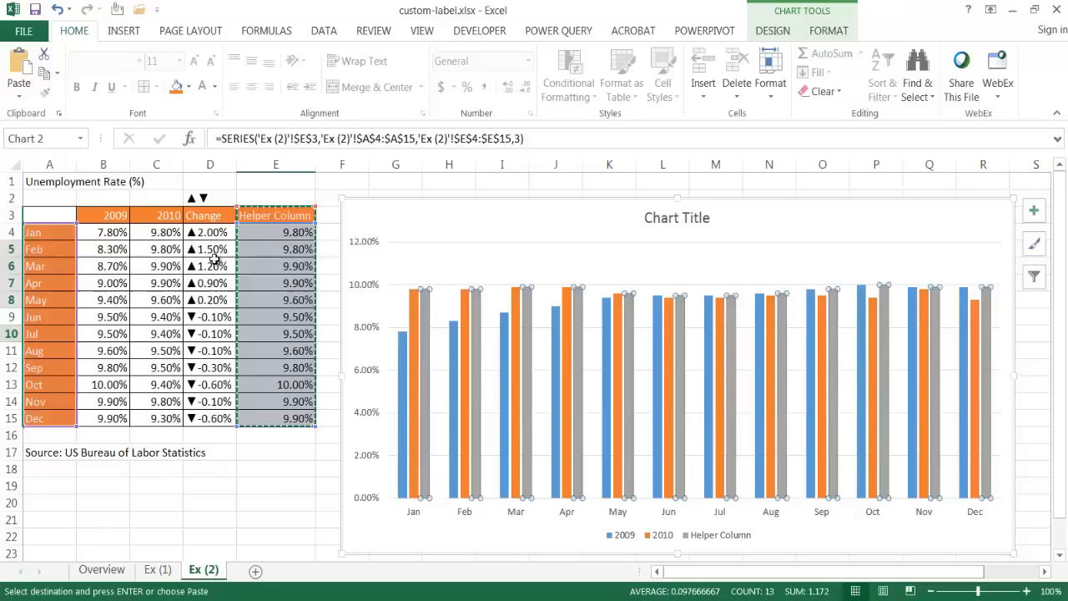
key("Escape")
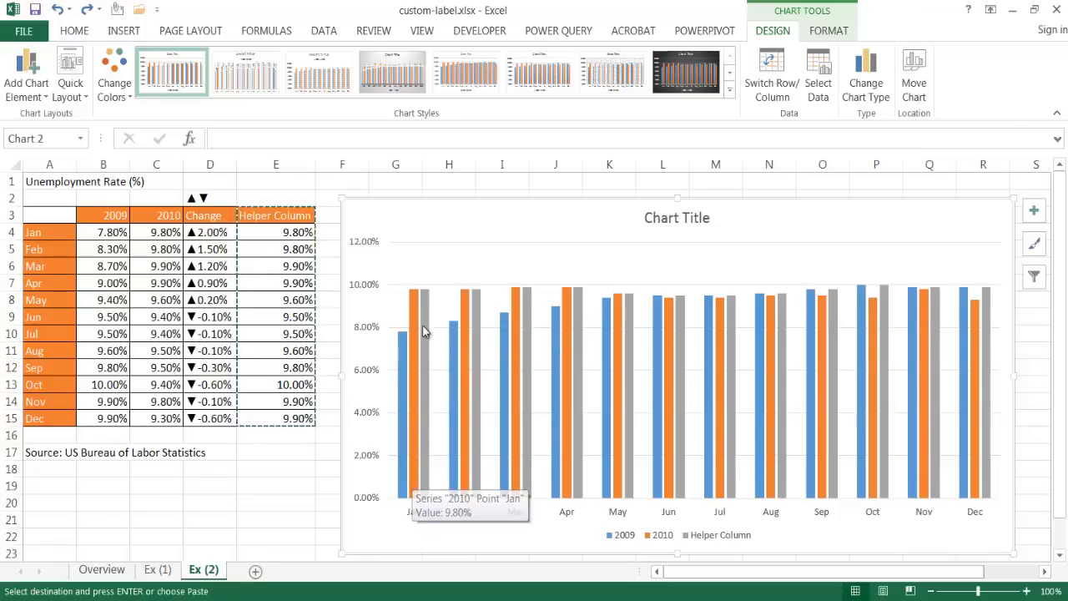
left_click(424, 300)
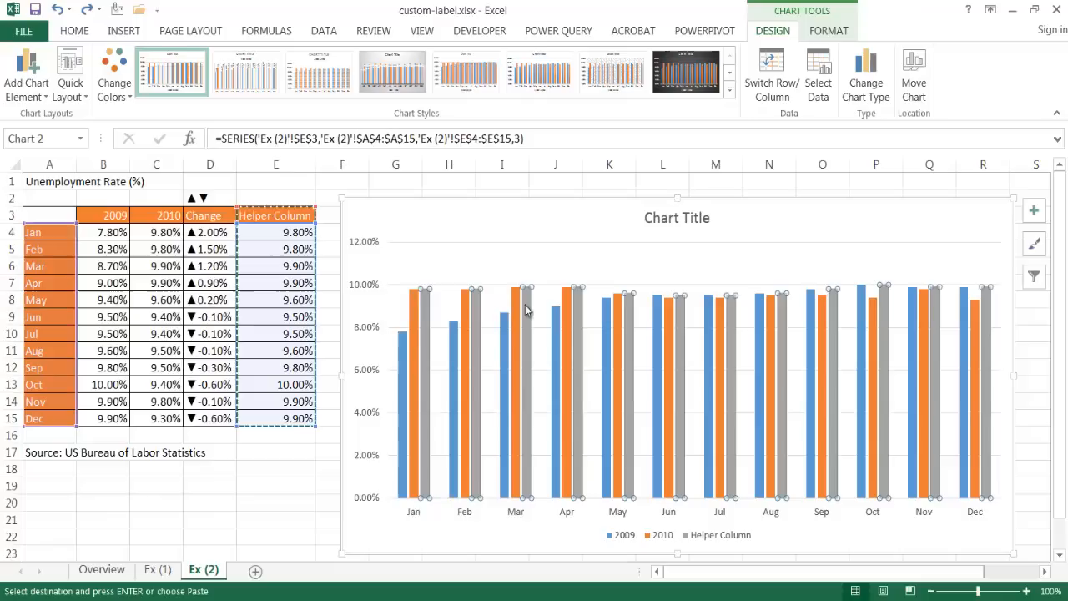
right_click(424, 310)
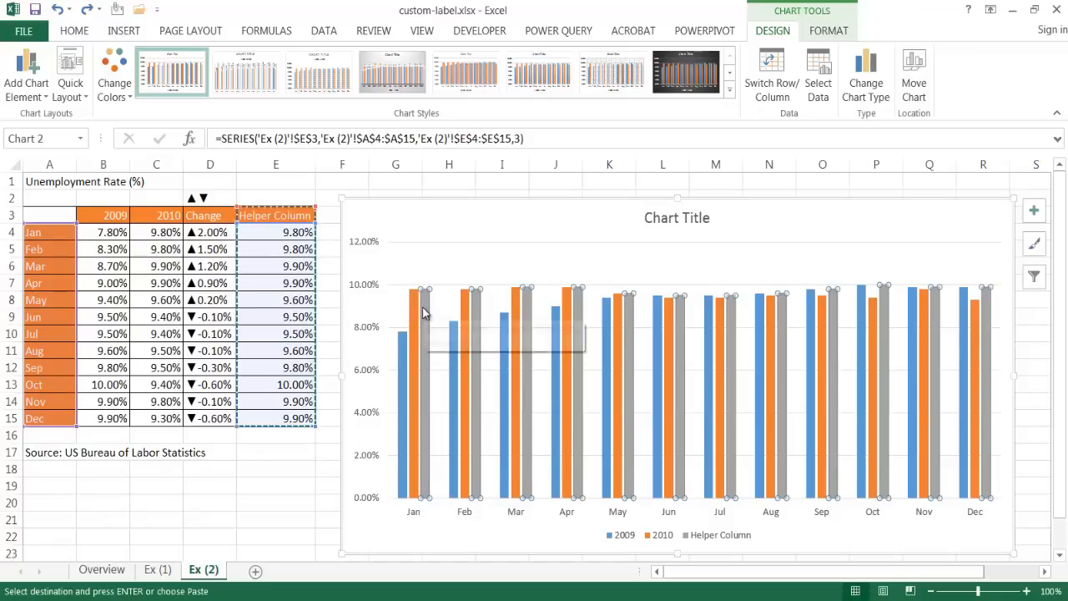
left_click(493, 470)
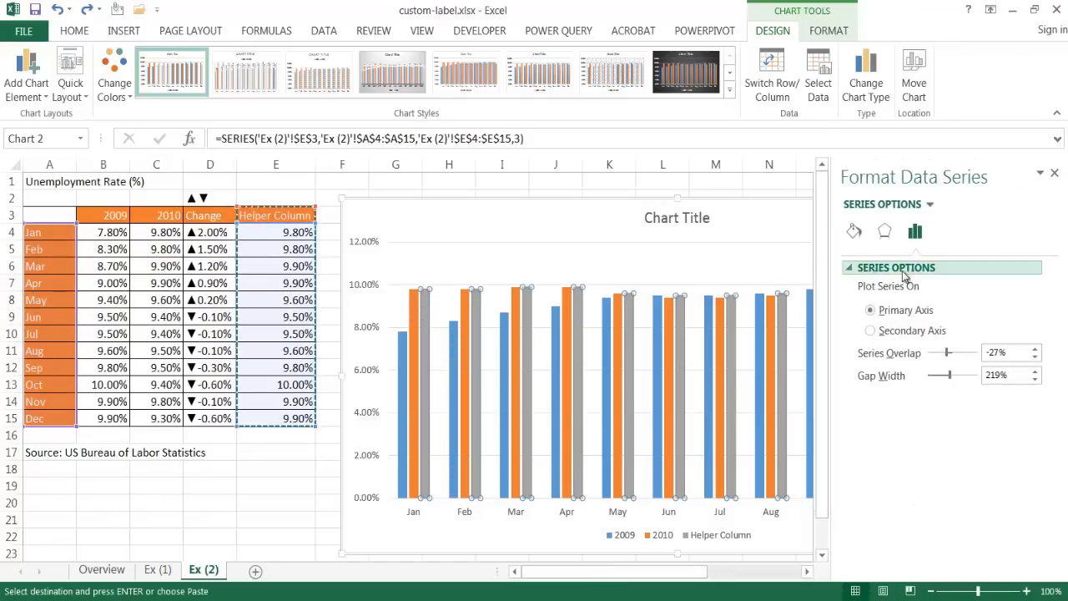
left_click(871, 331)
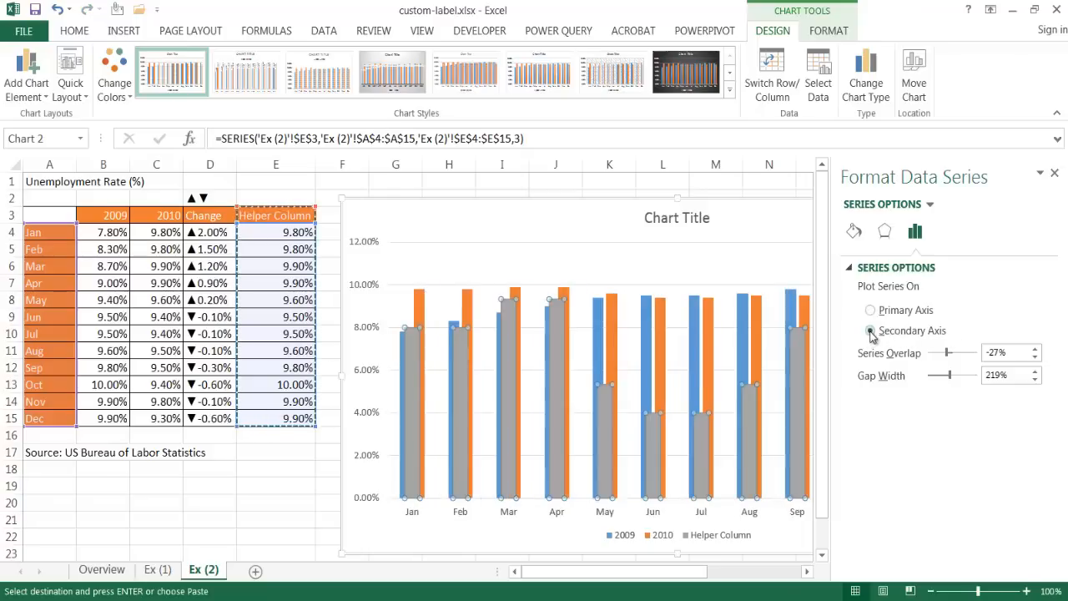
left_click_drag(685, 572, 748, 548)
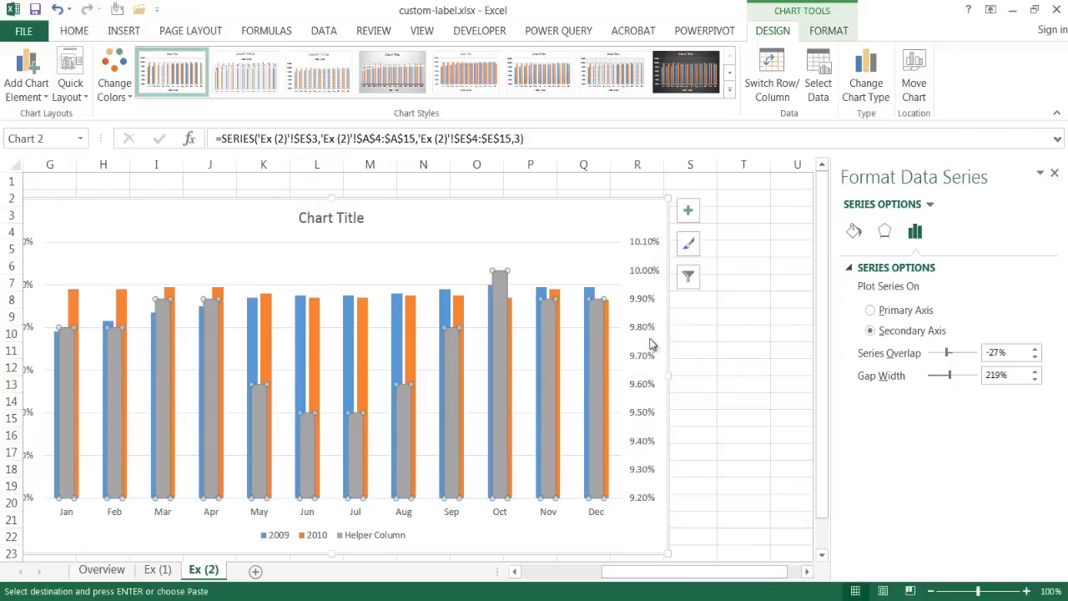
left_click_drag(698, 571, 611, 575)
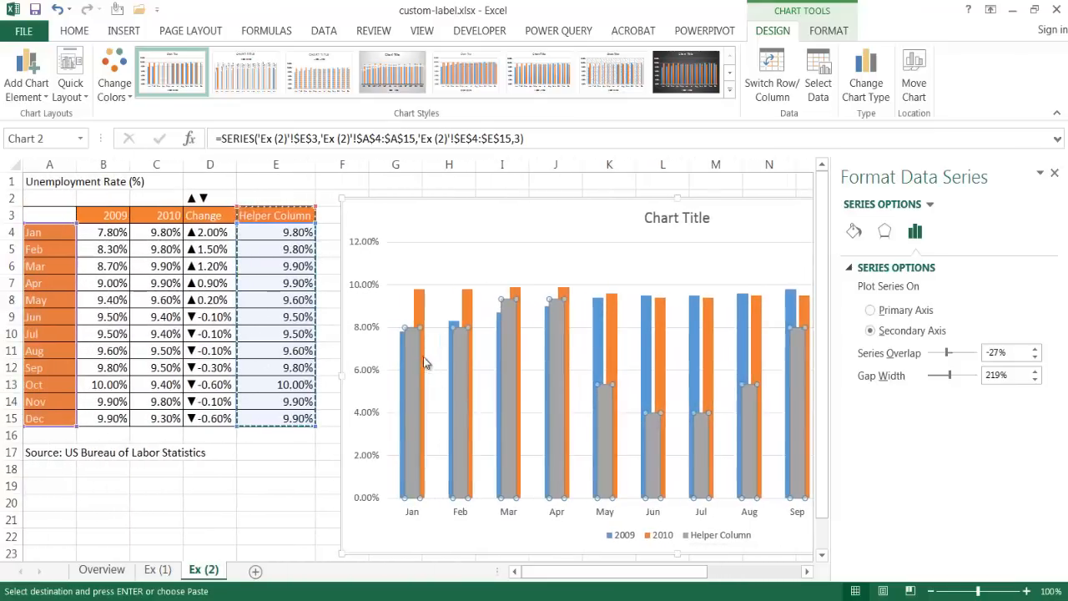
- Set the Helper Column series' category axis labels to the Change values in D4:D15 through the chart's data source
mouse_move(417, 352)
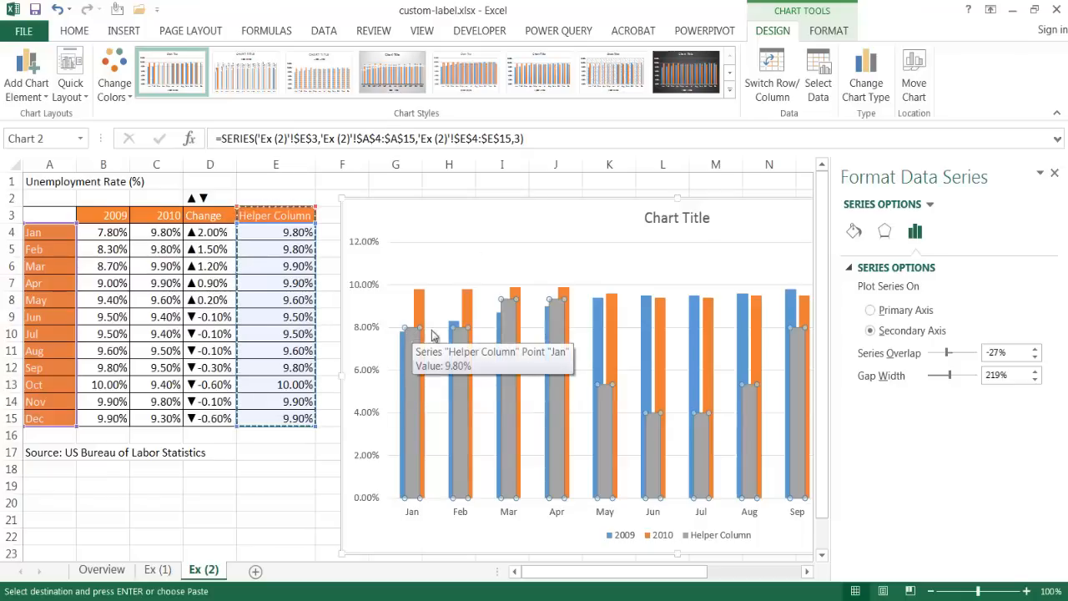
mouse_move(509, 326)
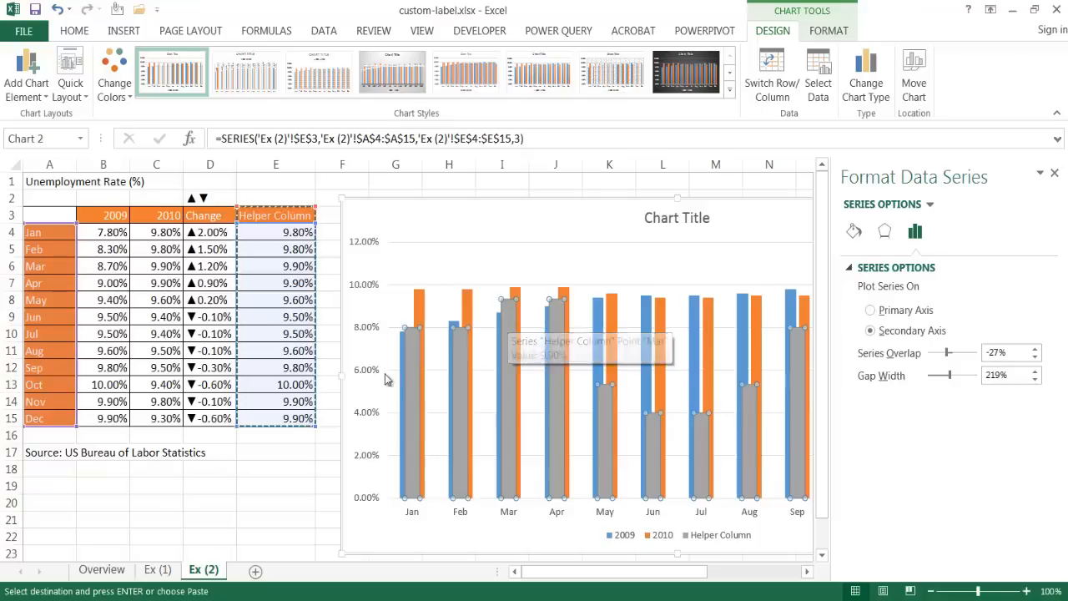
right_click(416, 372)
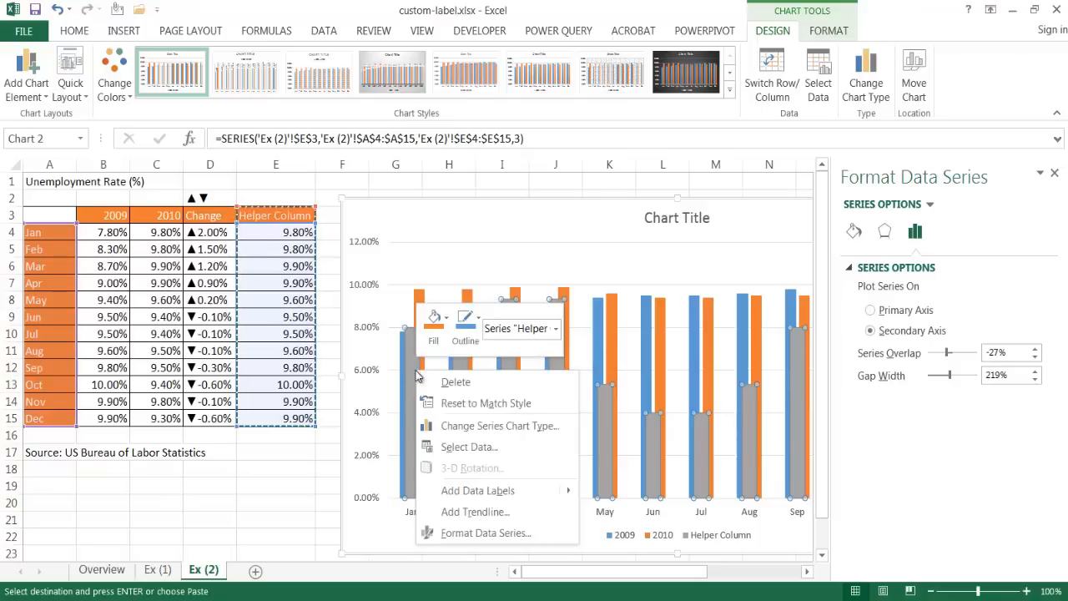
left_click(469, 448)
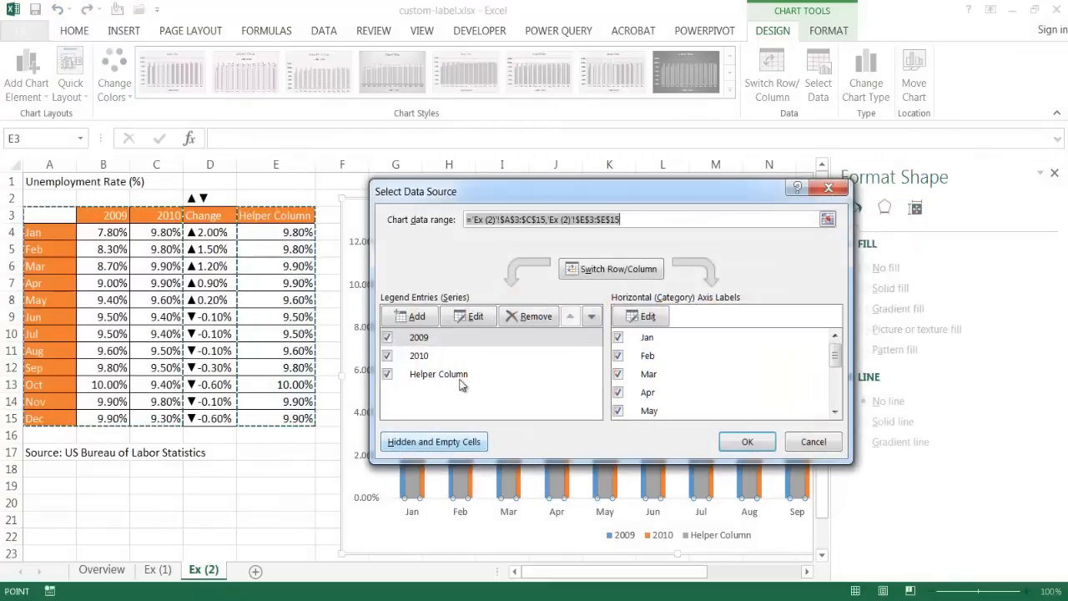
left_click(414, 378)
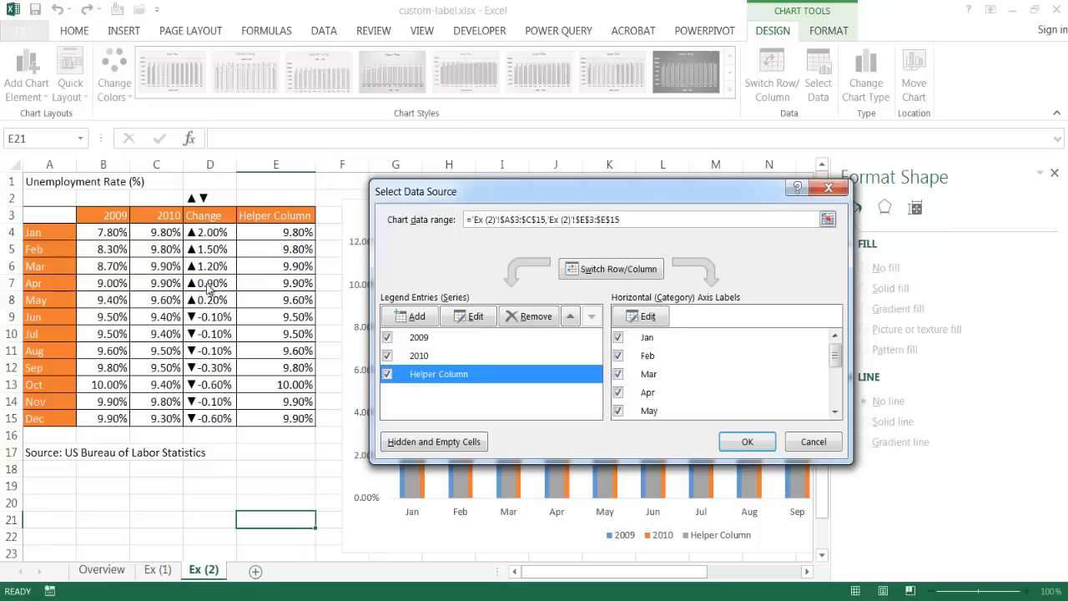
left_click(648, 318)
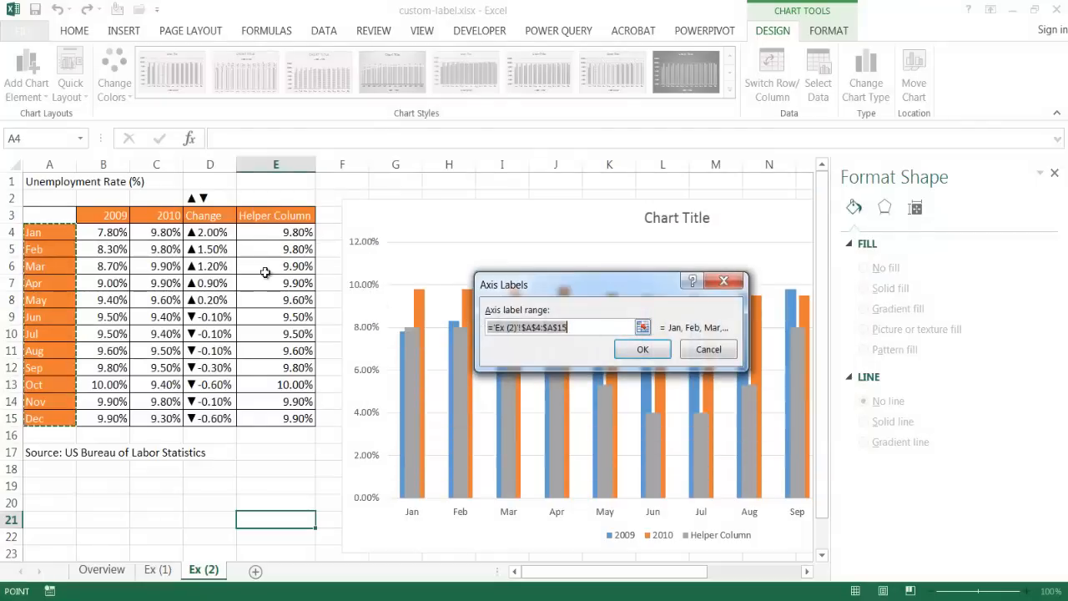
left_click_drag(211, 233, 213, 420)
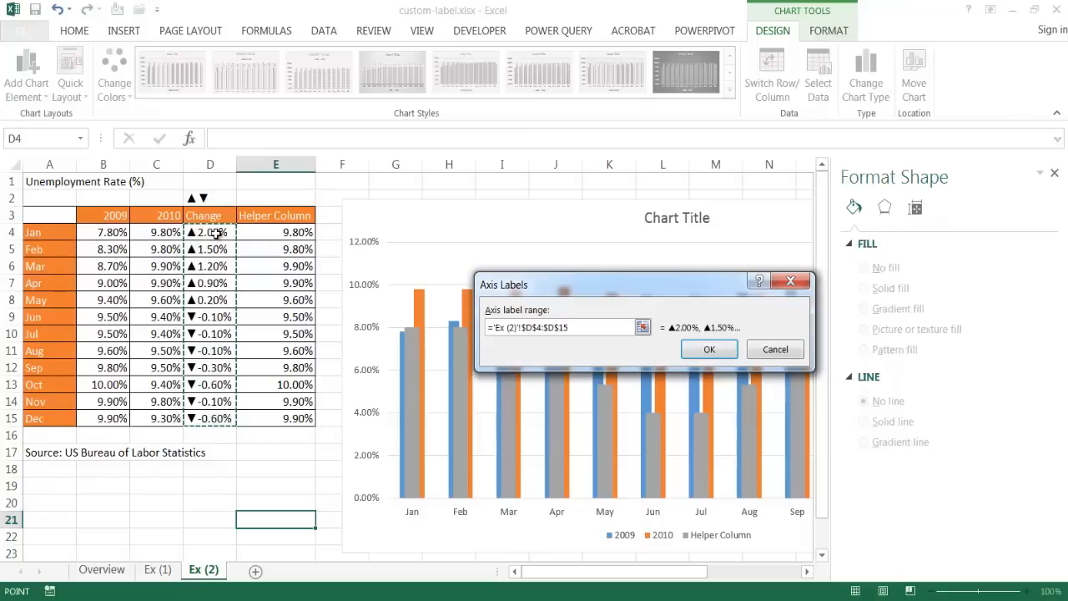
left_click(711, 352)
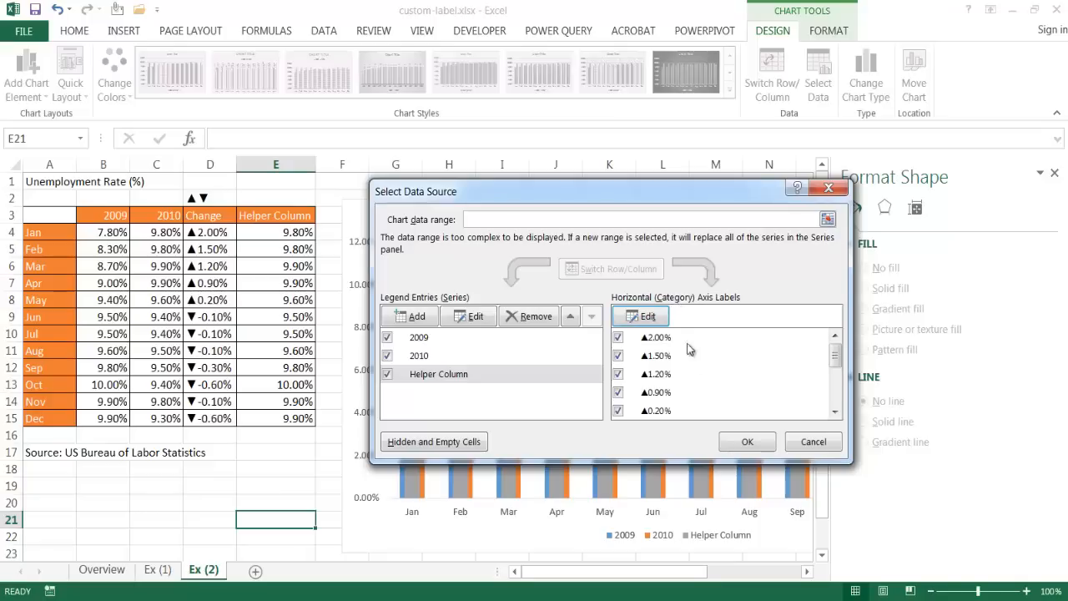
left_click(747, 442)
left_click(796, 381)
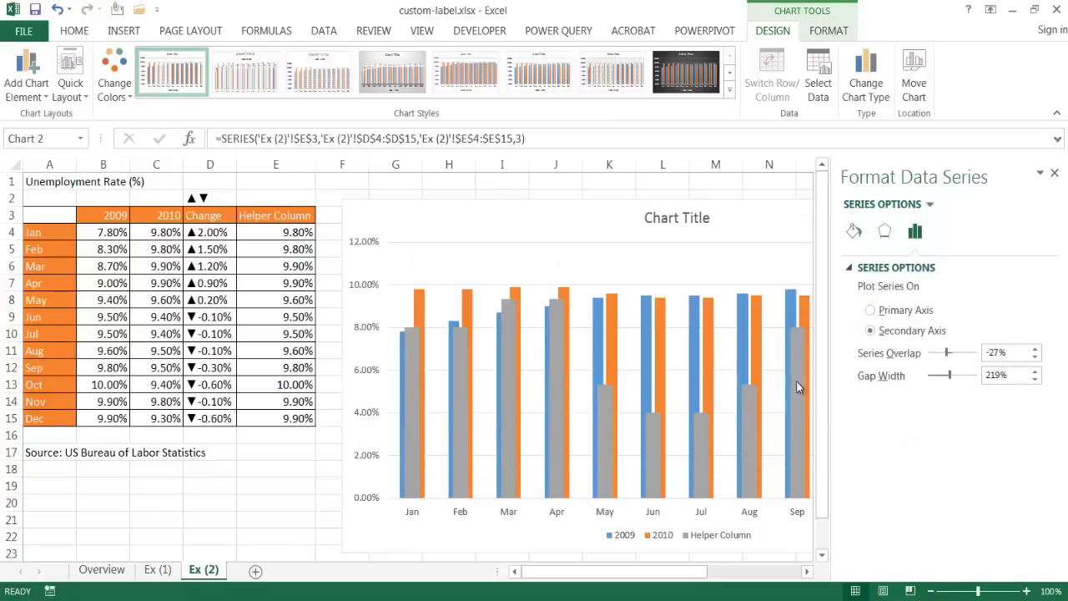
left_click(1057, 175)
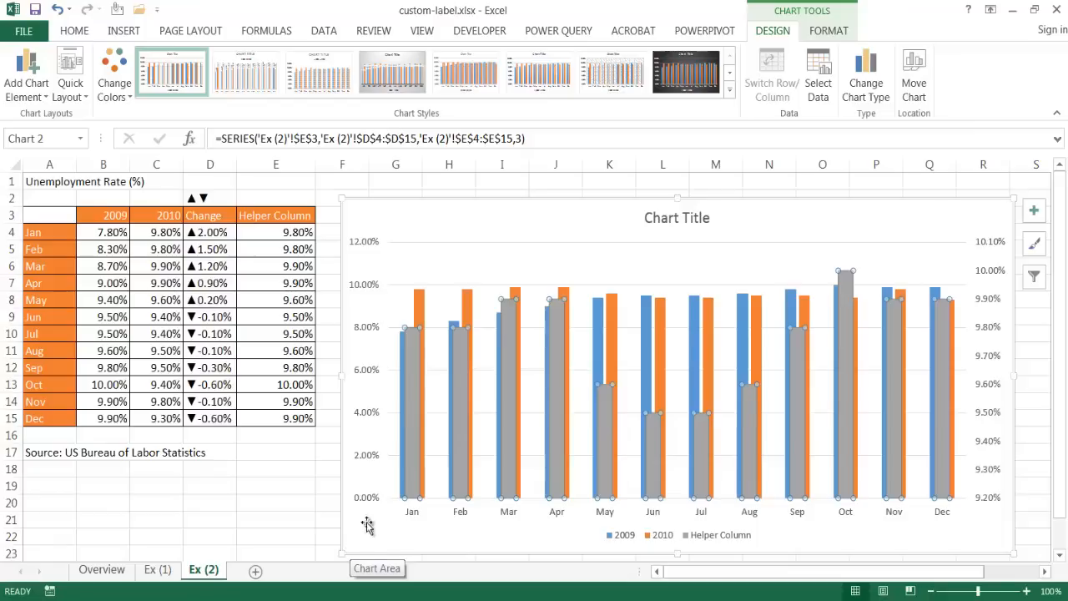
- Add data labels to the Helper Column series
right_click(417, 421)
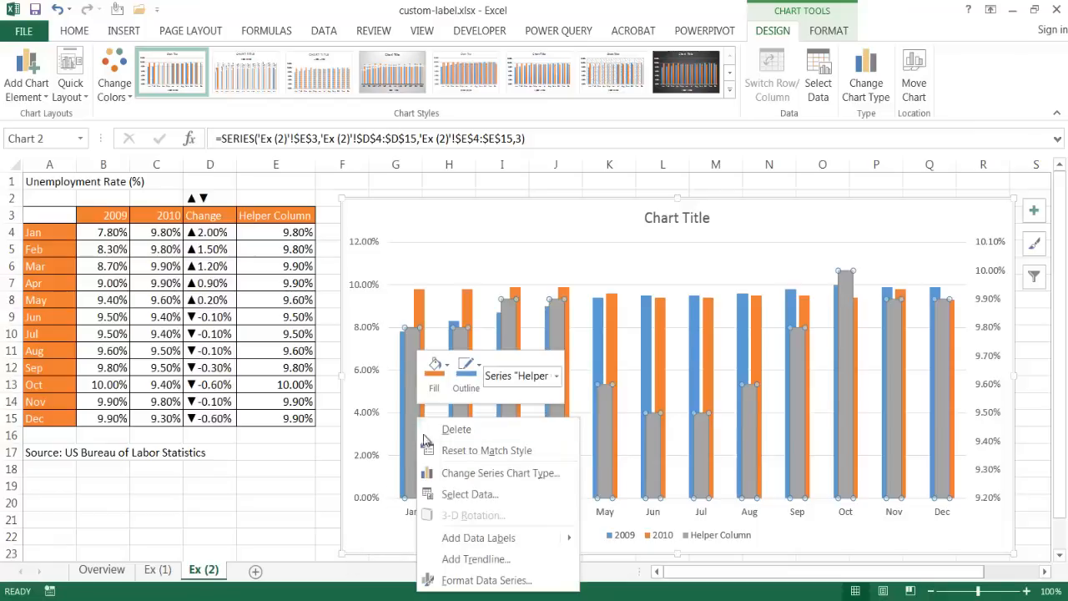
mouse_move(483, 540)
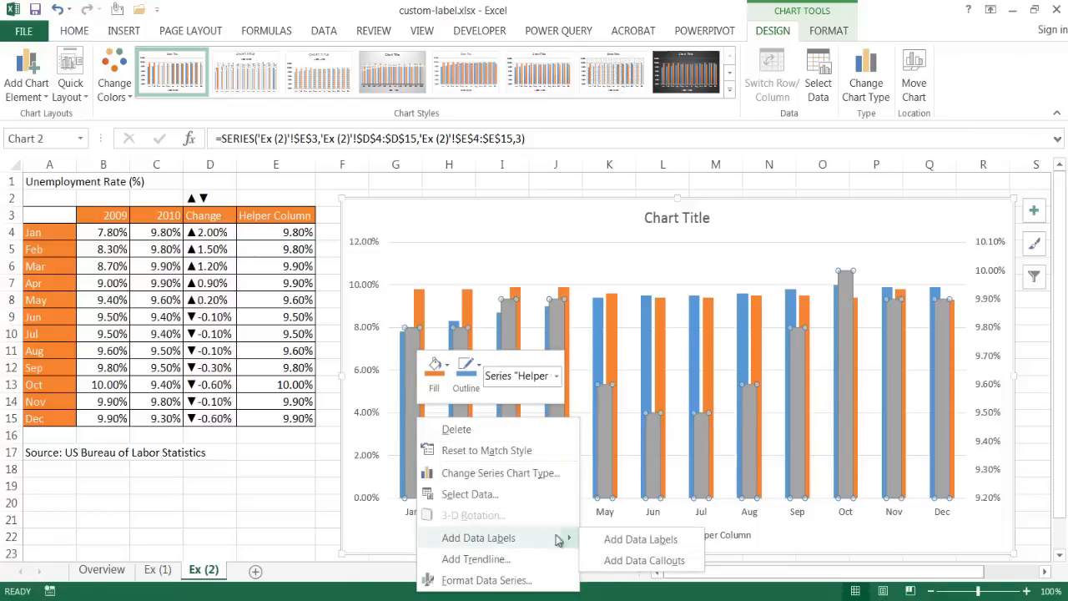
left_click(610, 540)
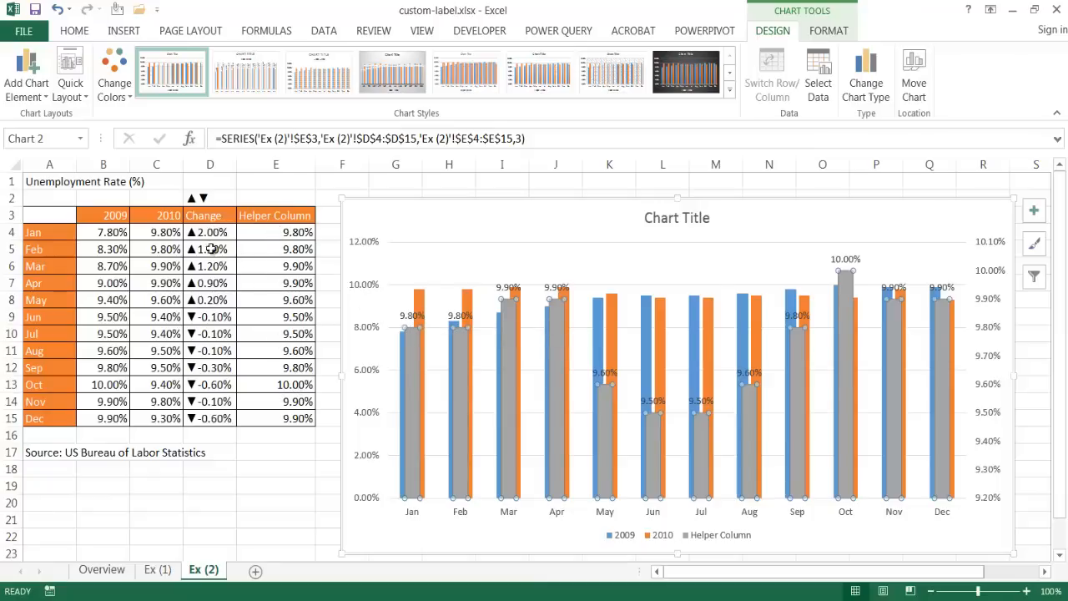
- Make the Helper Column data labels show the category name instead of the value
left_click(412, 316)
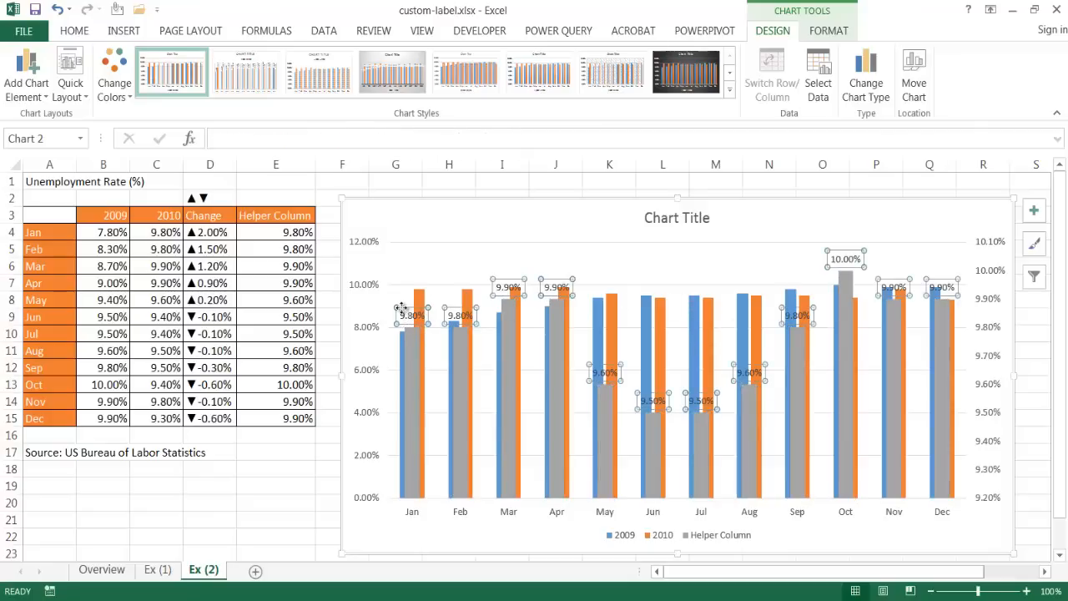
right_click(402, 307)
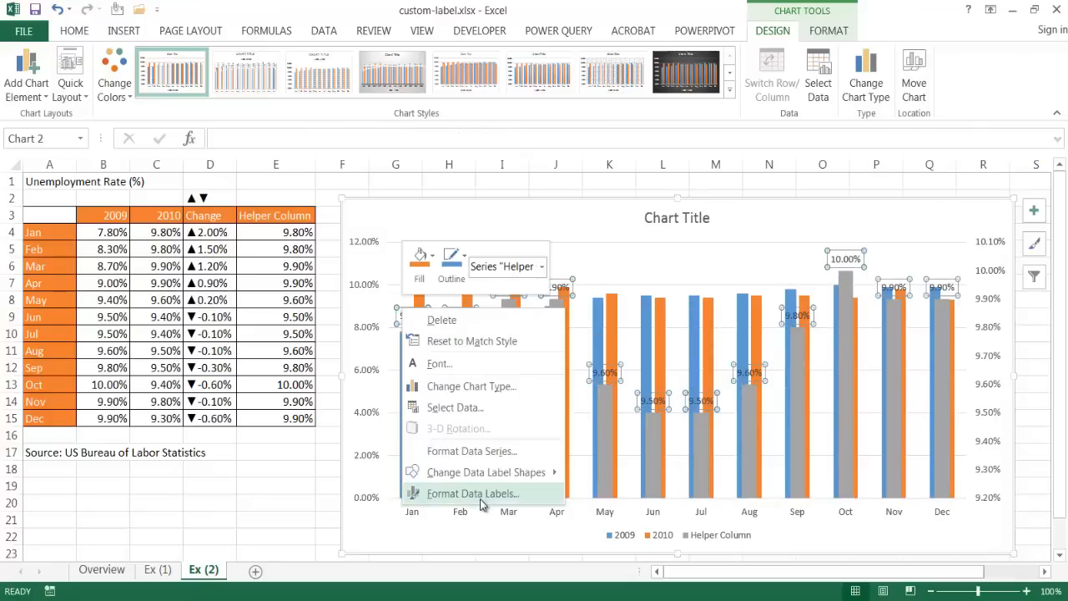
left_click(480, 555)
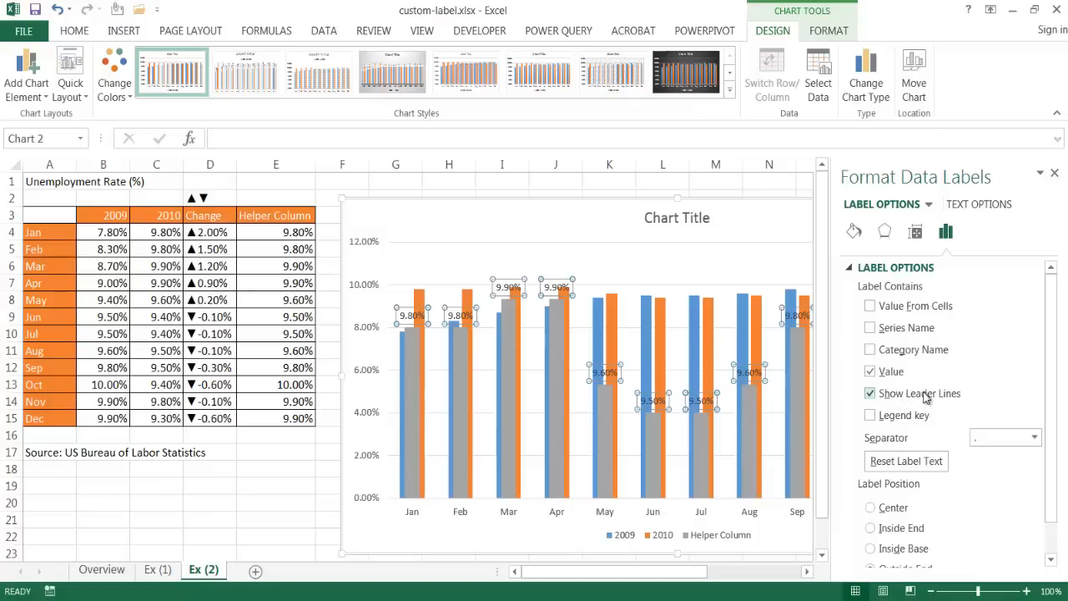
left_click(871, 350)
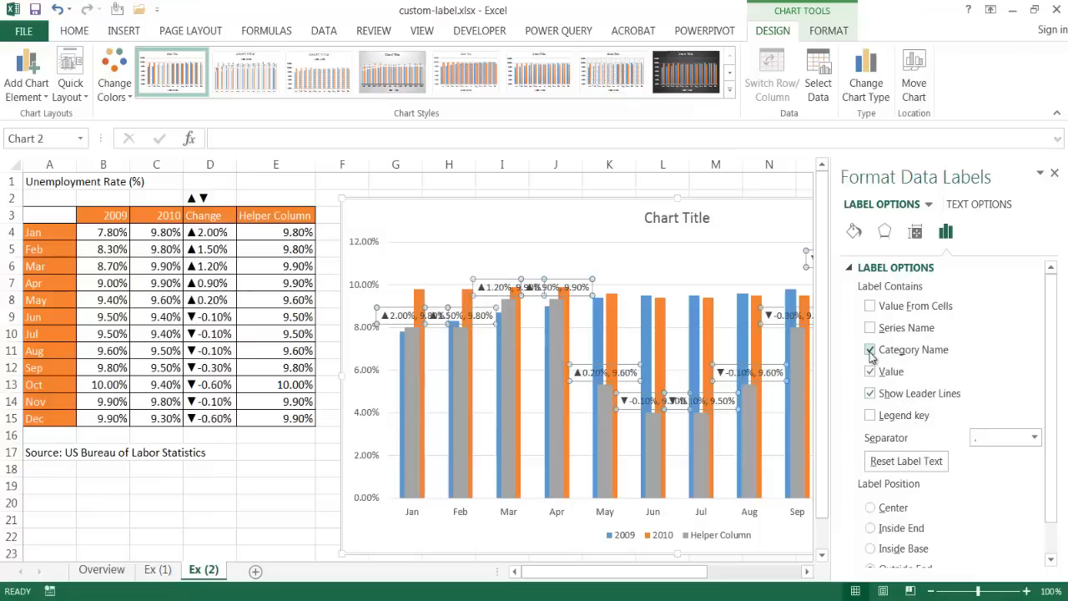
left_click(870, 372)
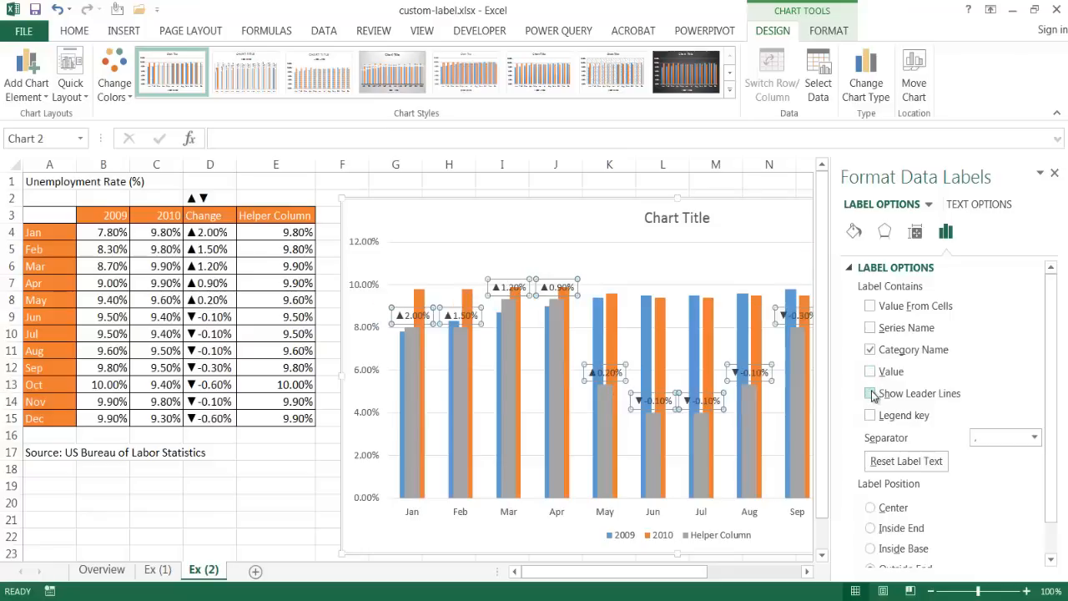
left_click(1054, 173)
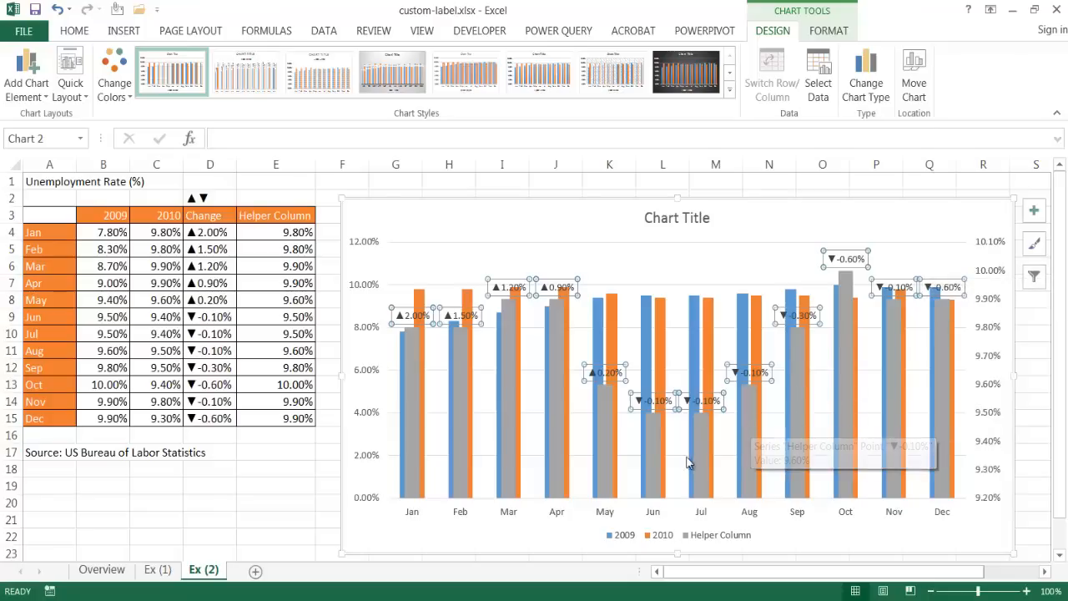
- Rescale the secondary vertical axis to run from 0% to 12% like the primary axis, and delete it from the chart
left_click(993, 247)
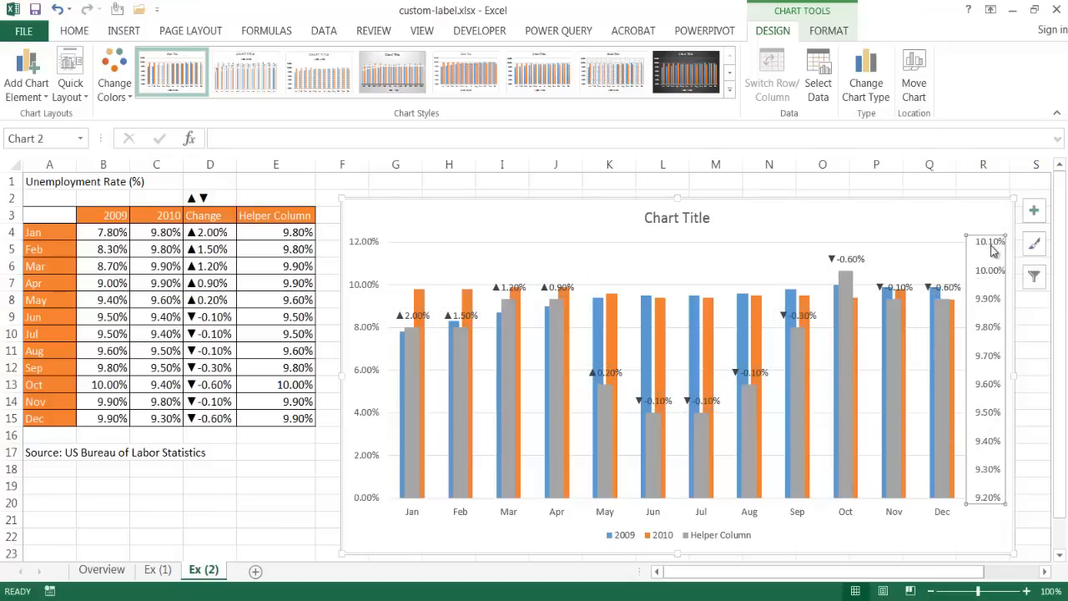
right_click(992, 248)
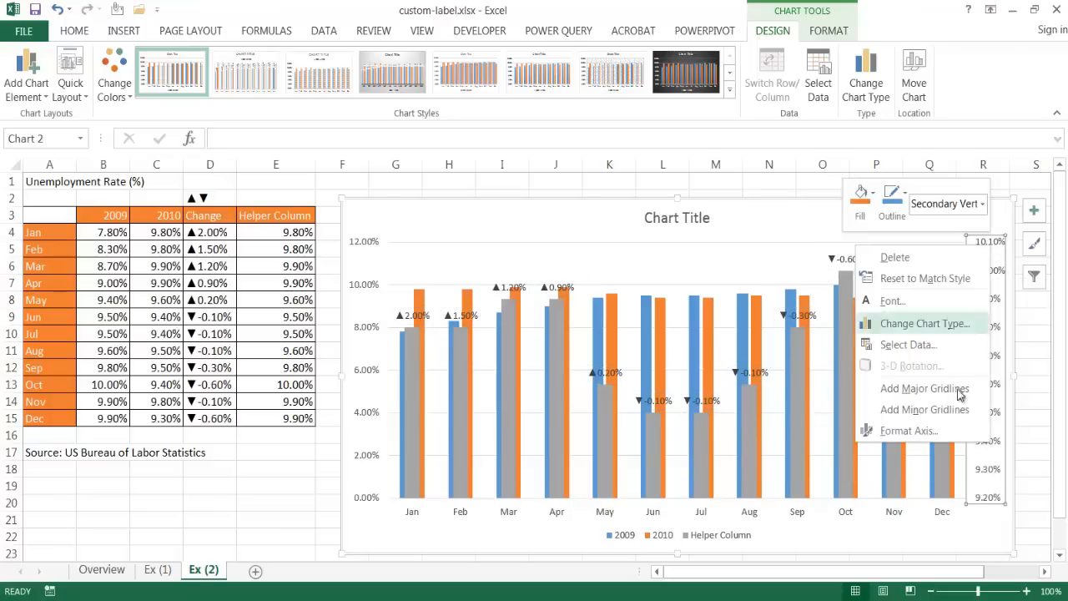
left_click(943, 427)
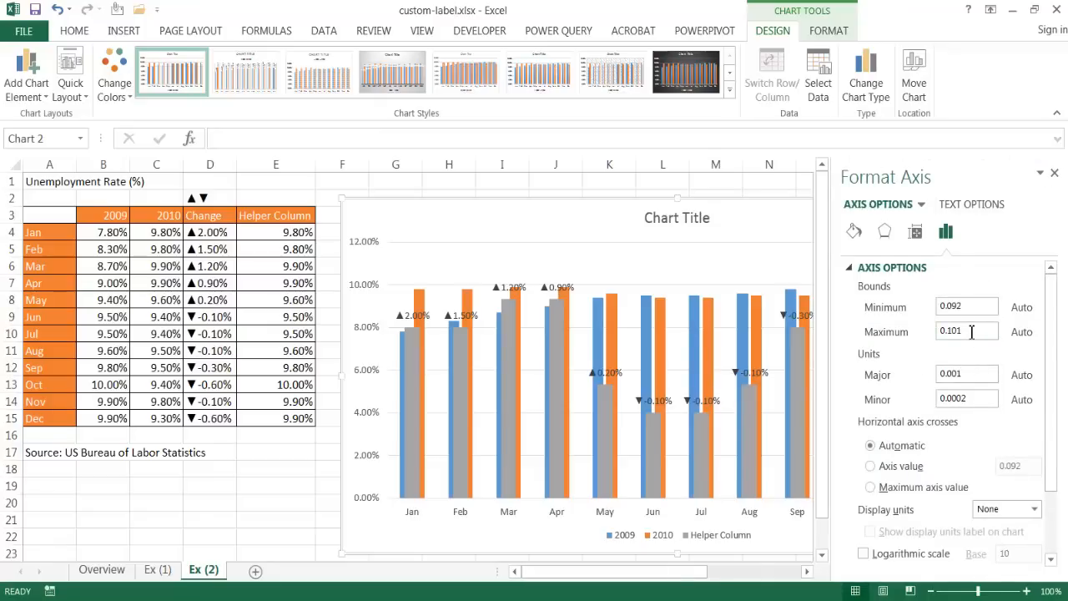
left_click(972, 332)
key("BackSpace")
key("BackSpace")
left_click(1055, 175)
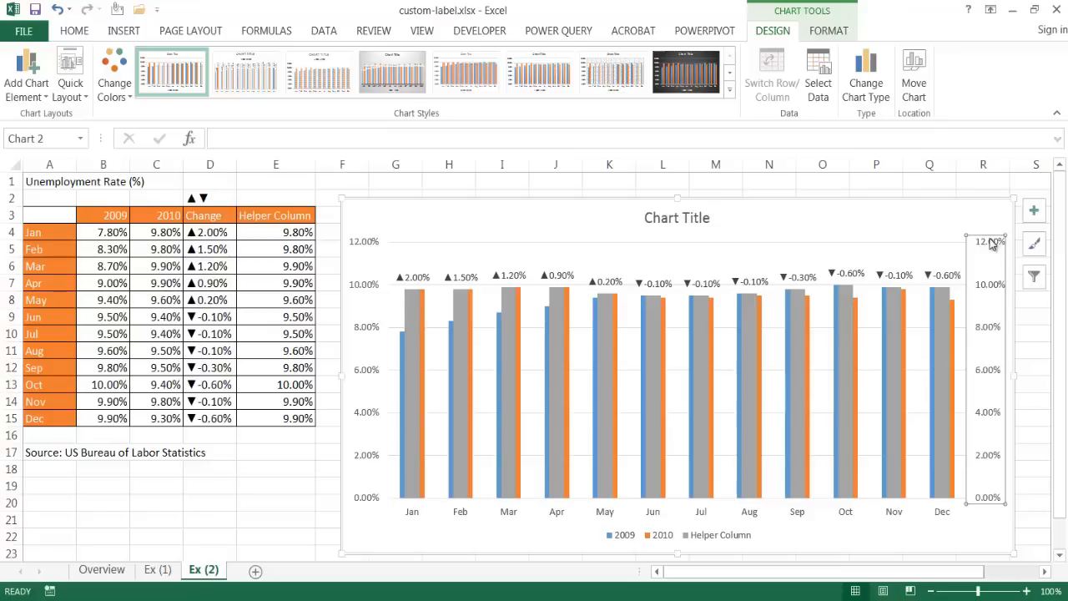
key("Delete")
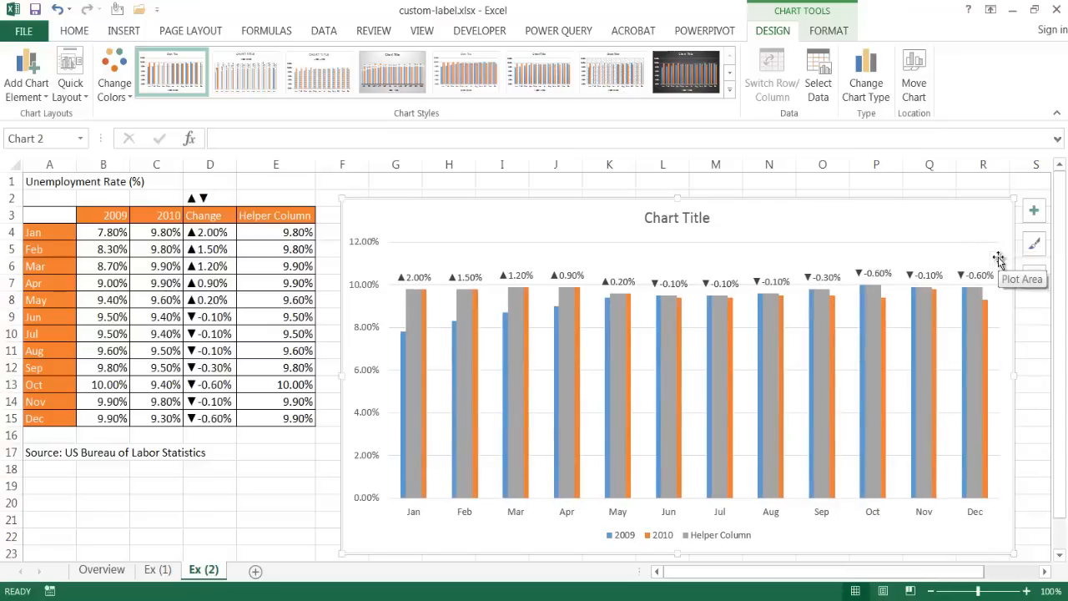
left_click(413, 311)
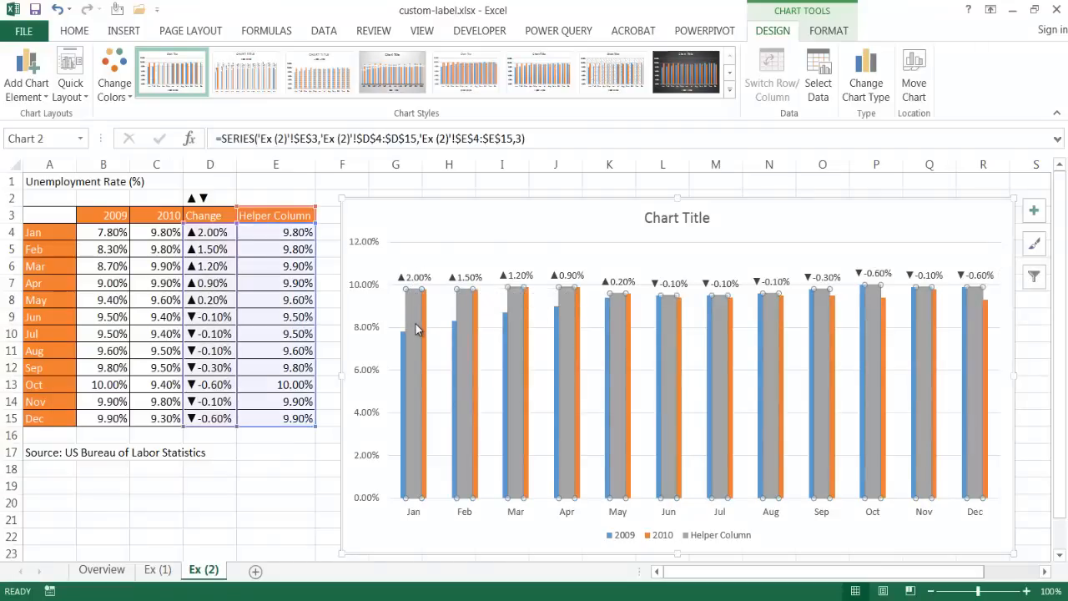
mouse_move(414, 311)
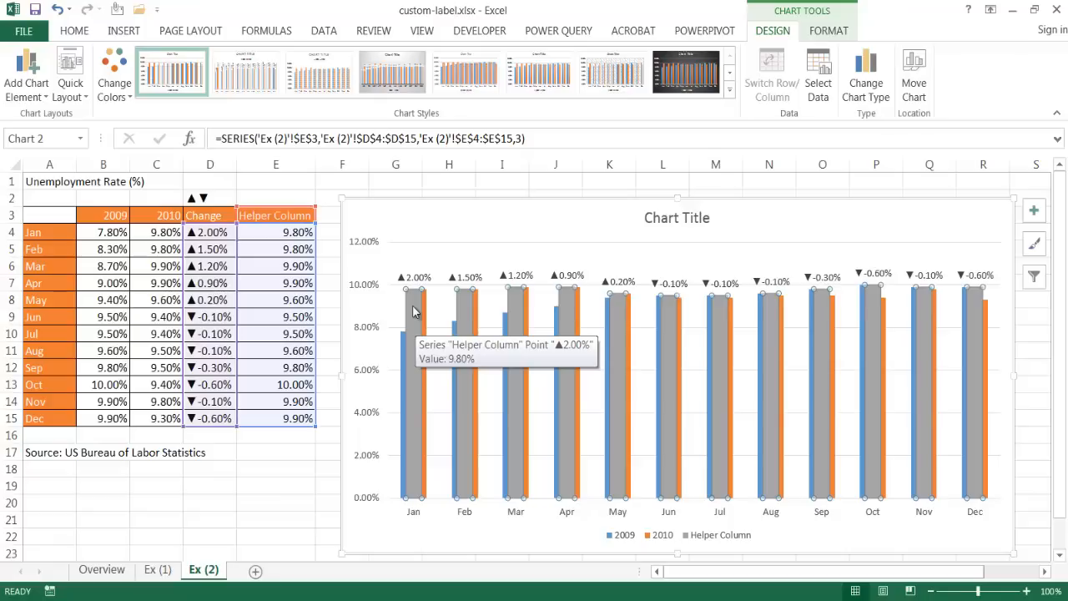
right_click(412, 305)
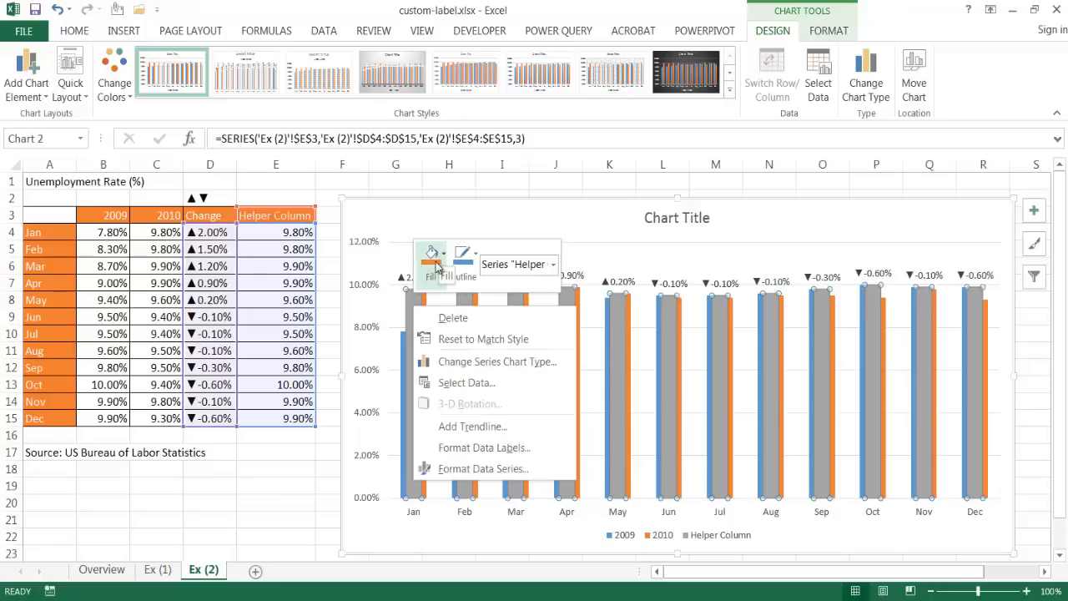
left_click(441, 254)
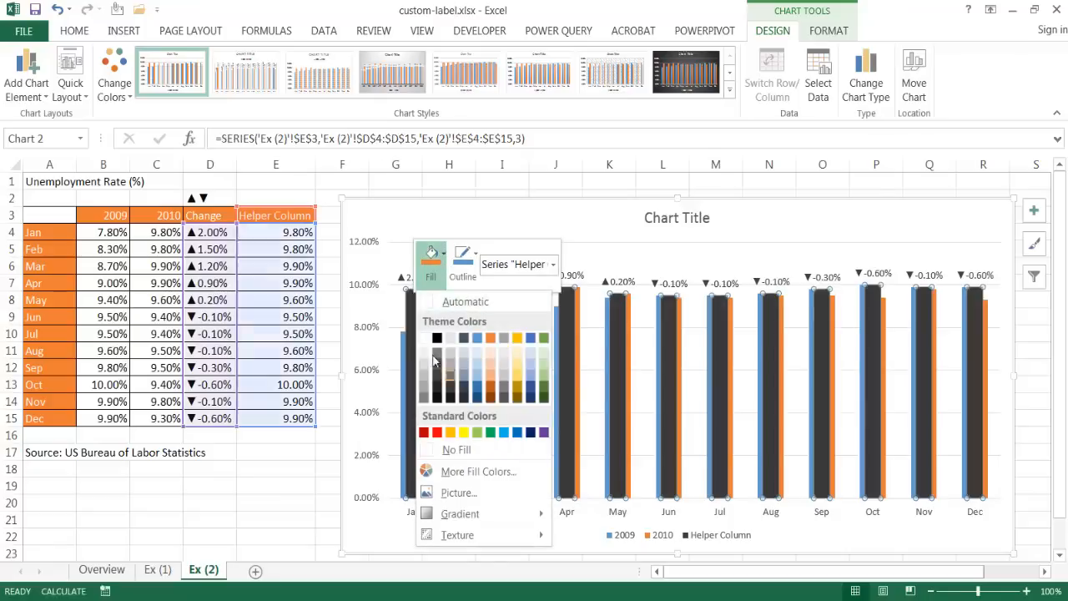
left_click(412, 315)
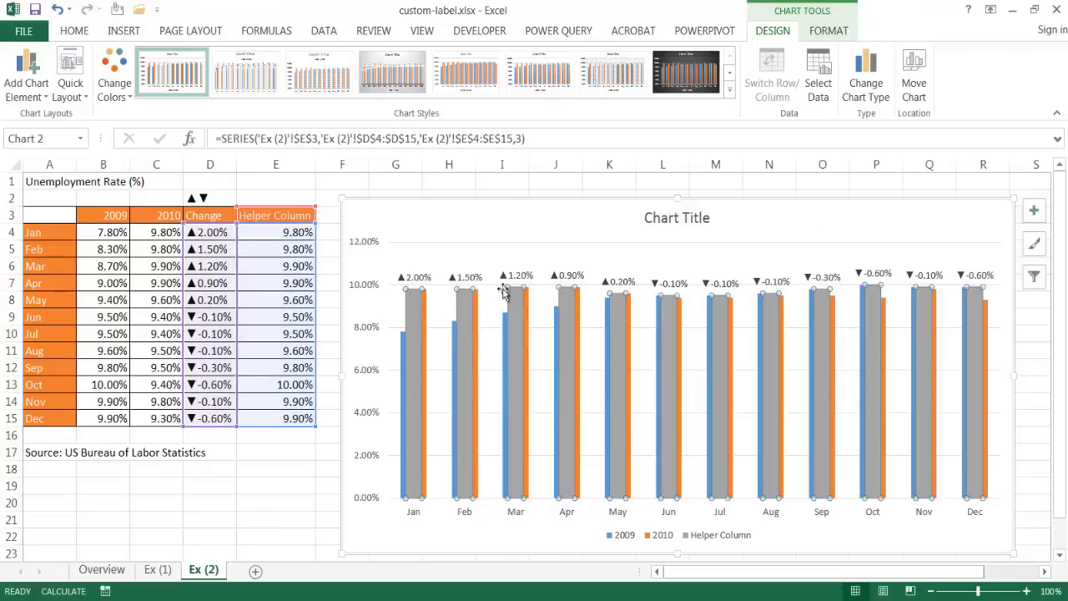
- Set the Helper Column series' fill to No fill in its data series formatting
right_click(410, 306)
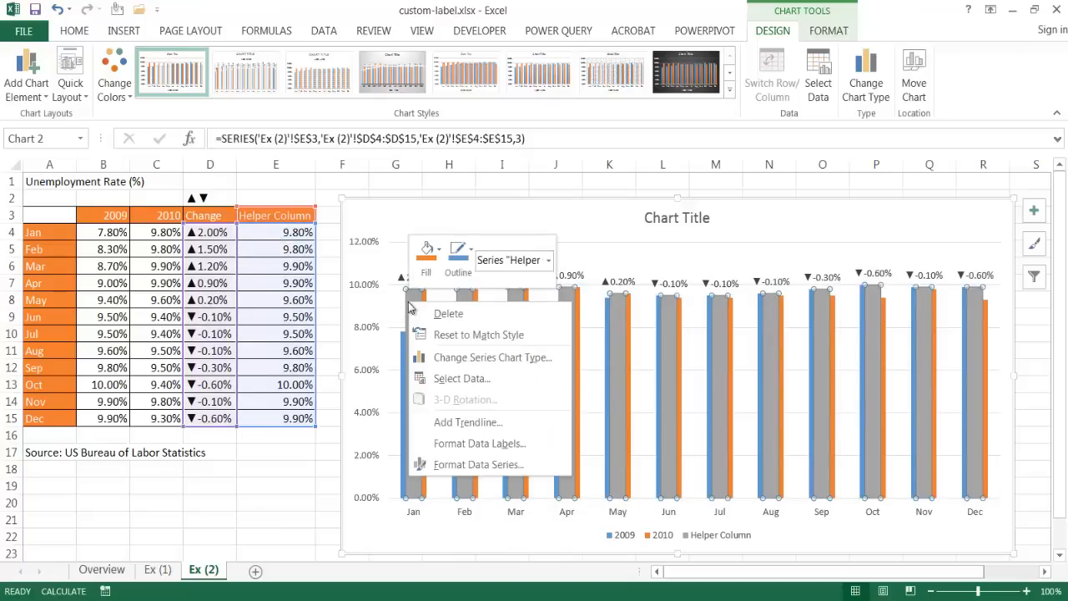
left_click(476, 462)
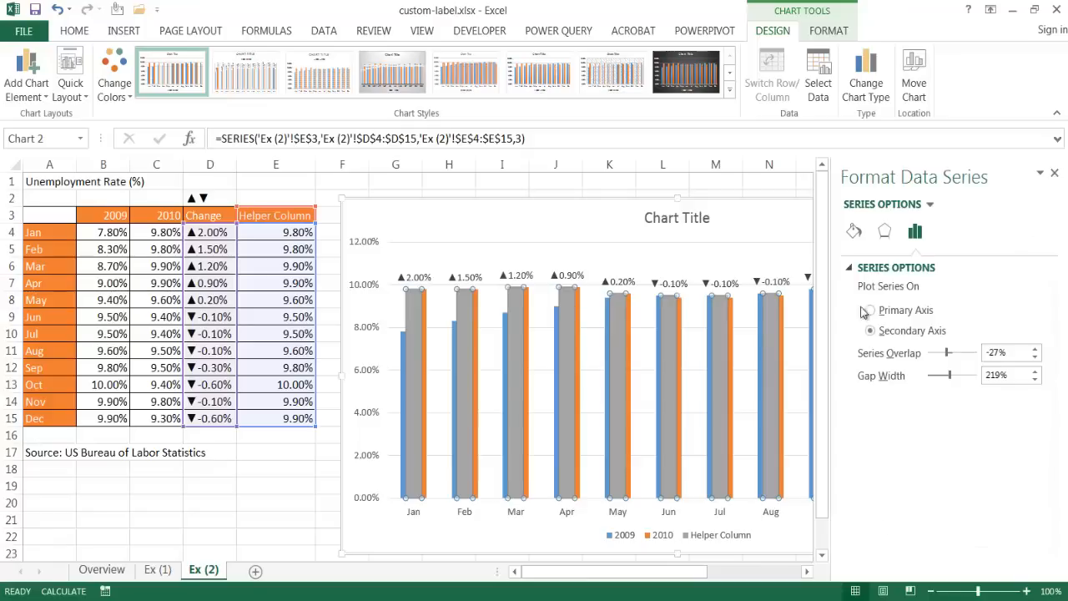
left_click(853, 232)
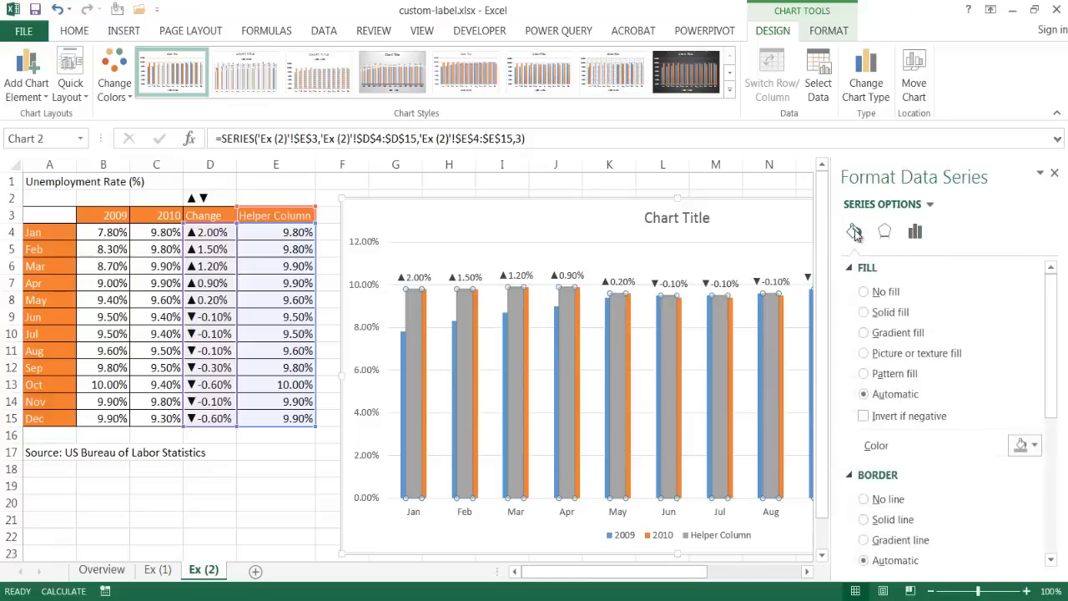
left_click(868, 292)
mouse_move(409, 318)
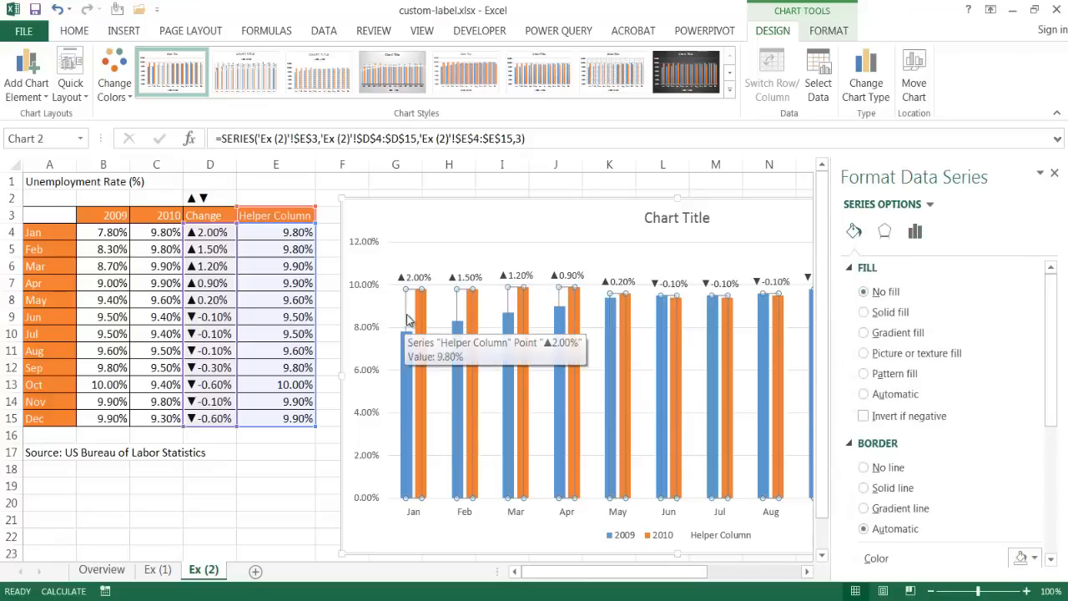
- Set the Helper Column series' border to a solid line and close the series formatting
left_click(868, 486)
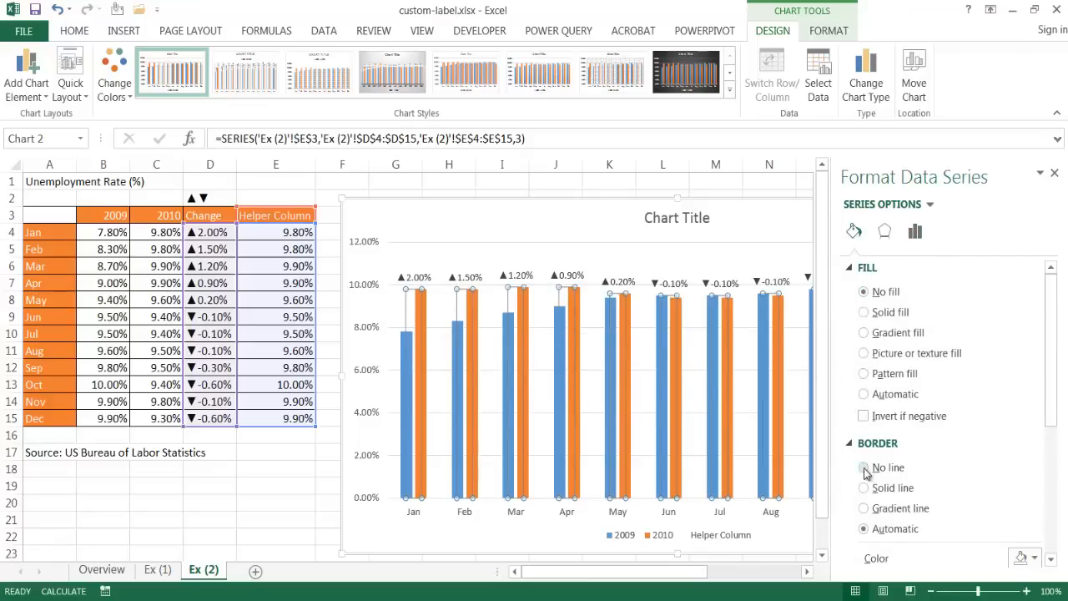
left_click(1055, 173)
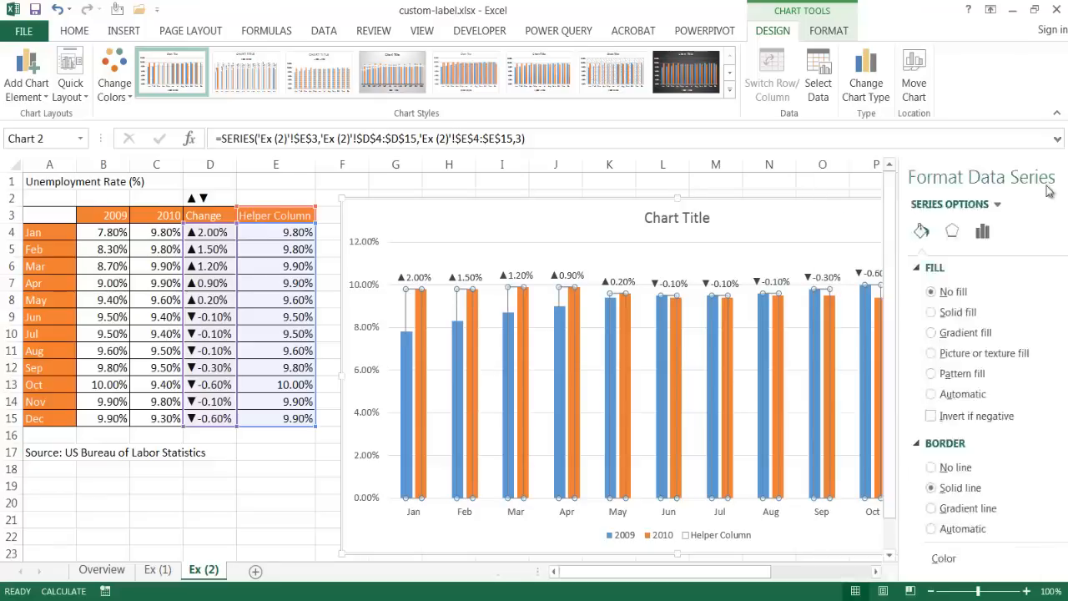
left_click(908, 260)
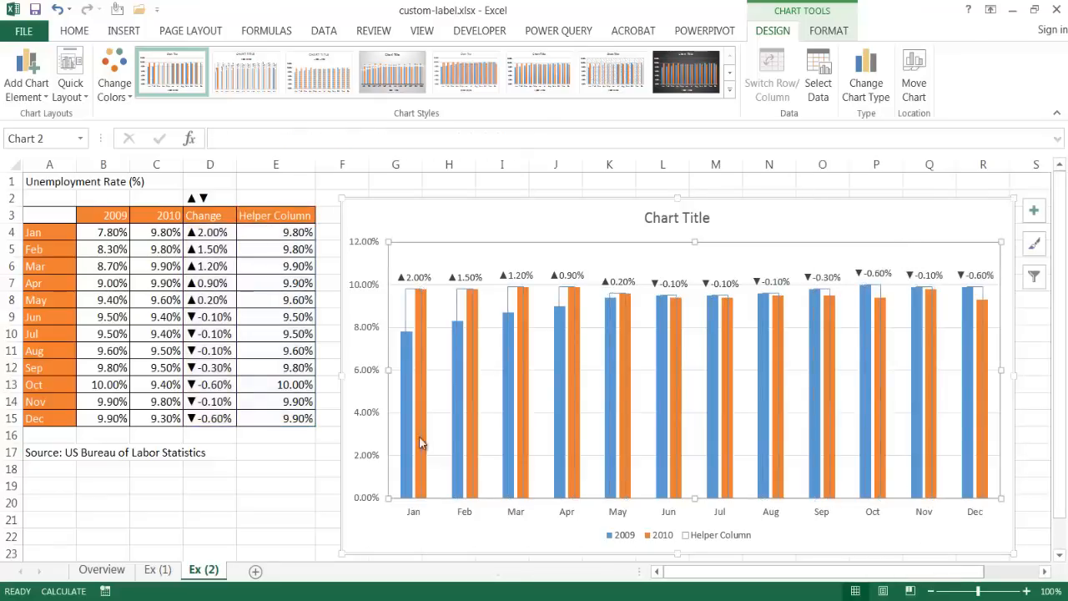
- Set the Helper Column series' border to No line, close the series formatting and deselect the chart
left_click(409, 302)
right_click(409, 302)
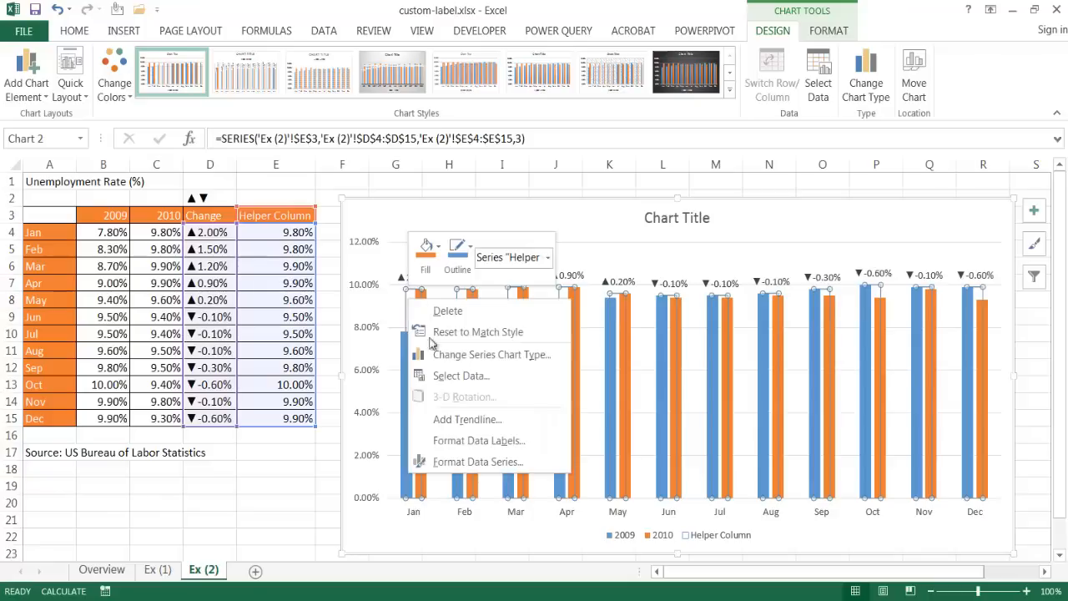
left_click(484, 461)
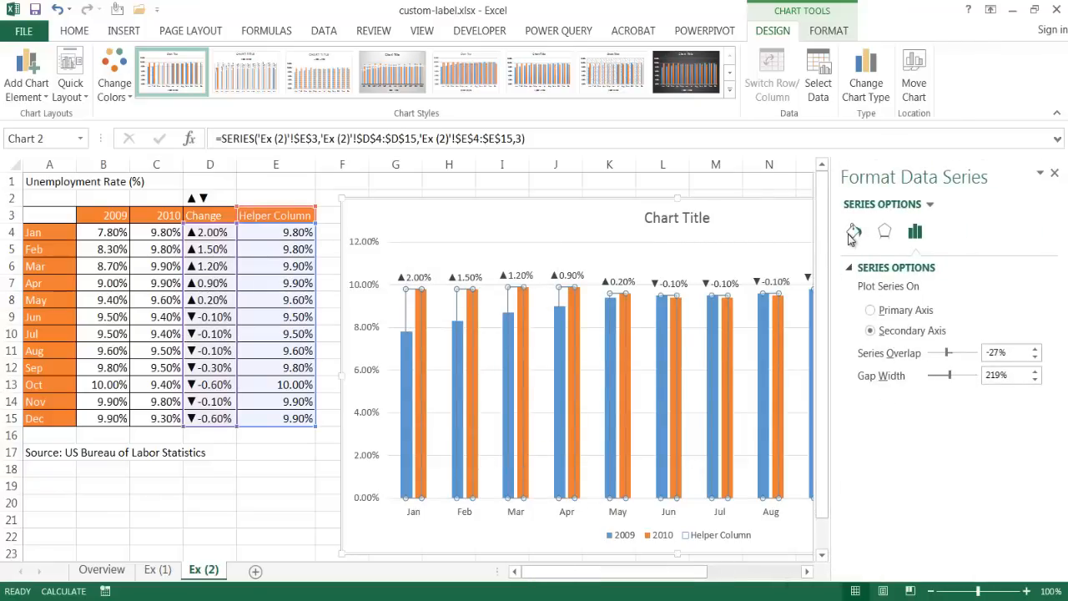
left_click(855, 232)
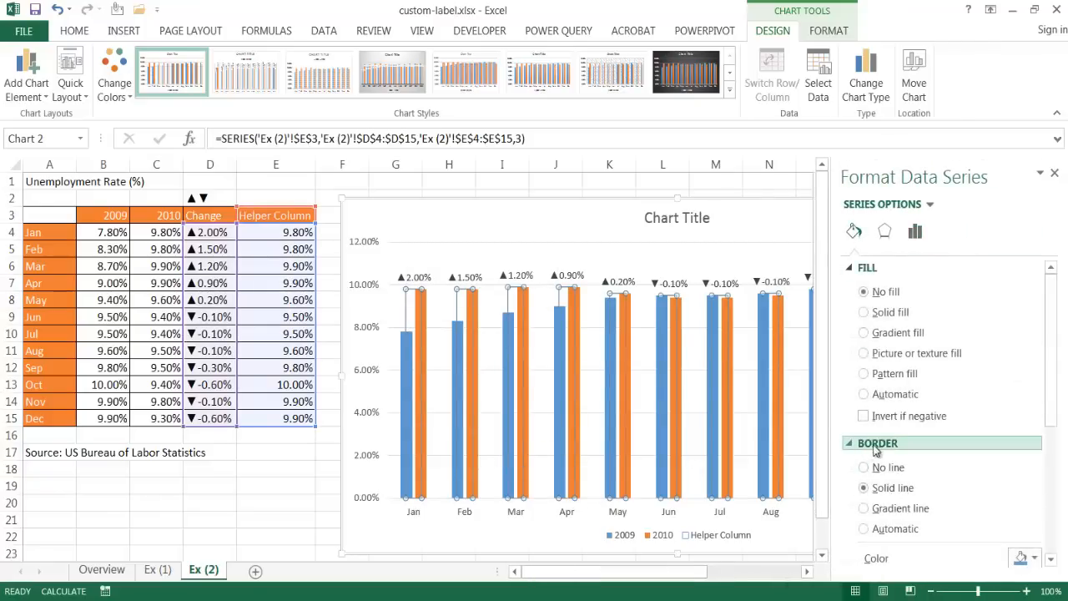
left_click(865, 468)
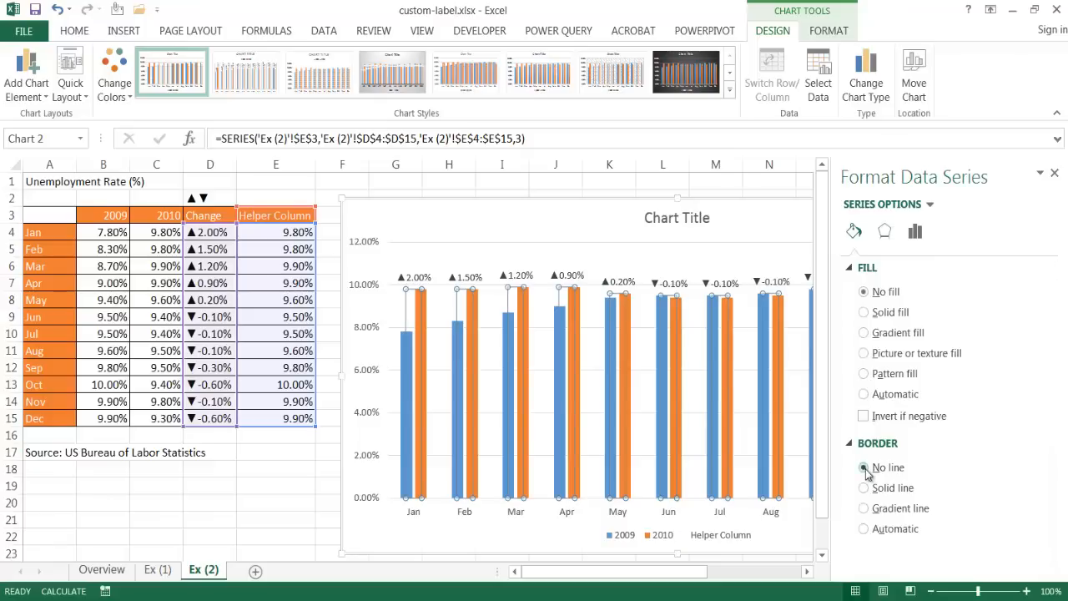
left_click(1054, 173)
left_click(1025, 334)
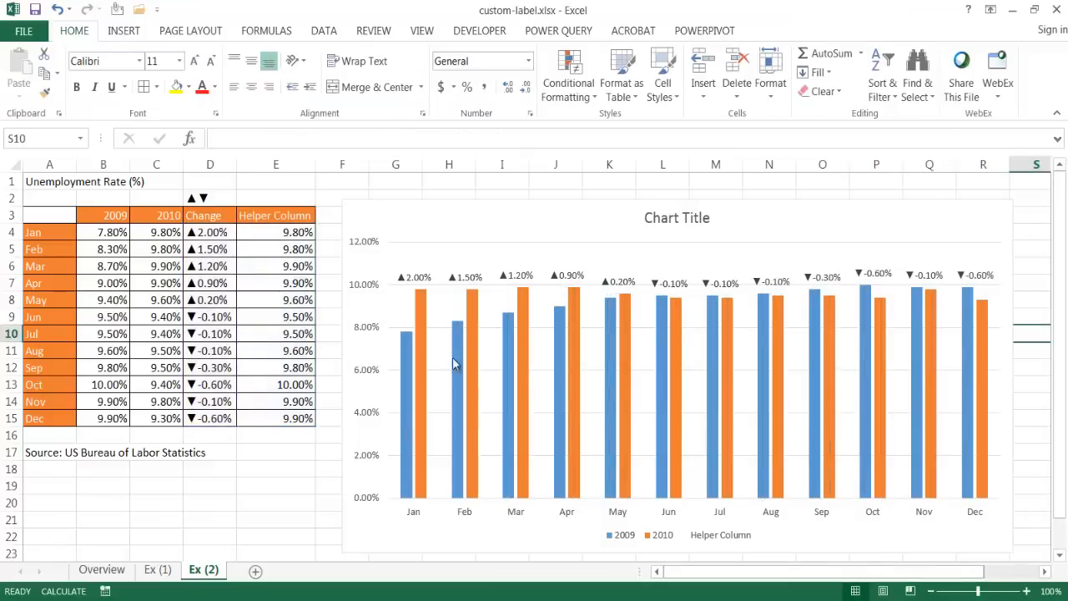
left_click(433, 327)
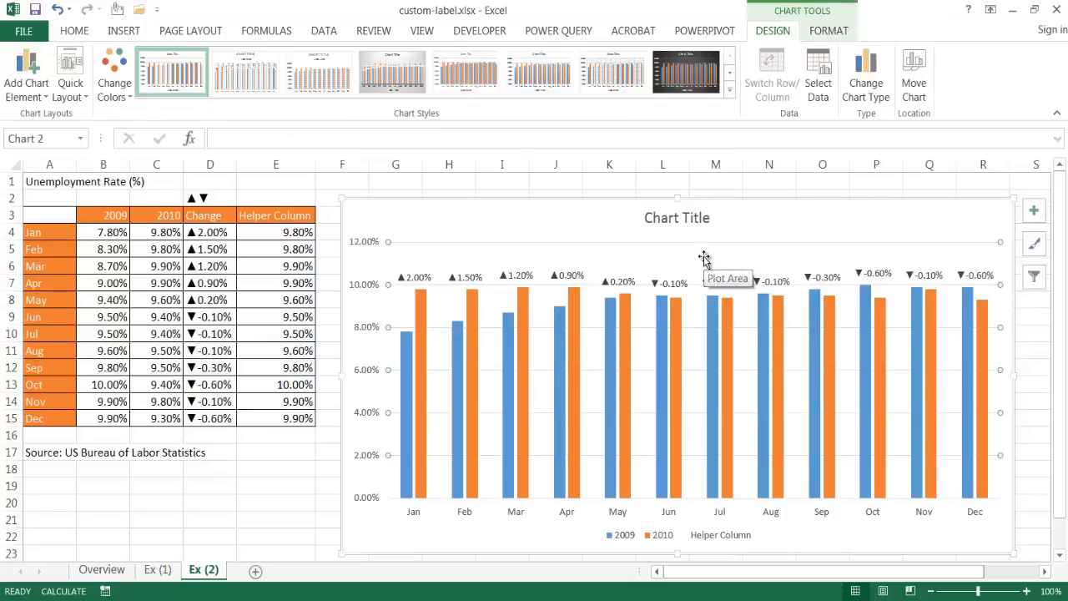
left_click(1031, 354)
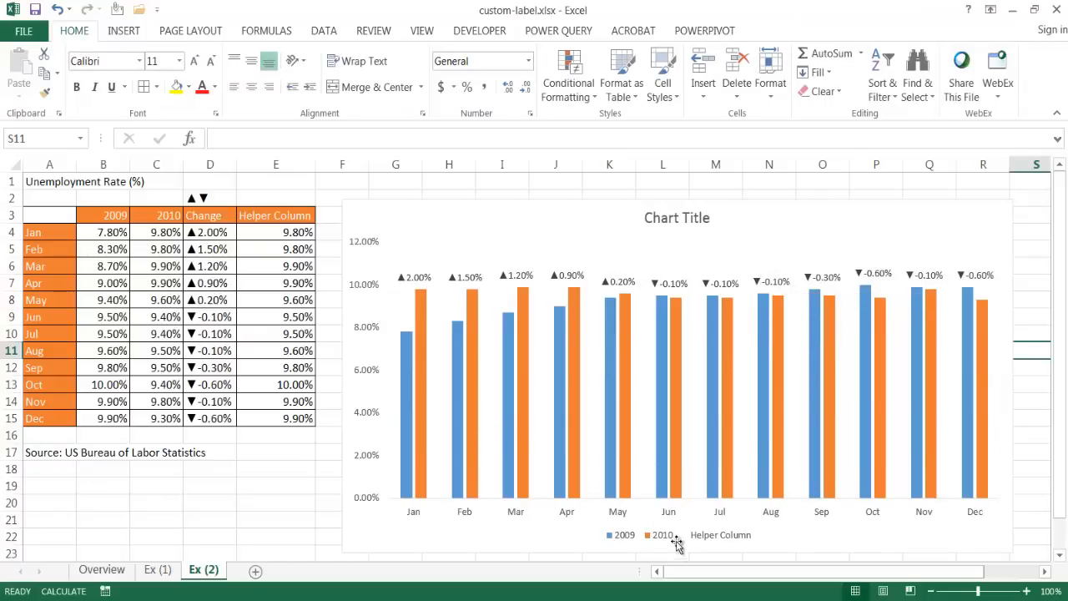
- Delete only the Helper Column entry from the chart legend
left_click(712, 542)
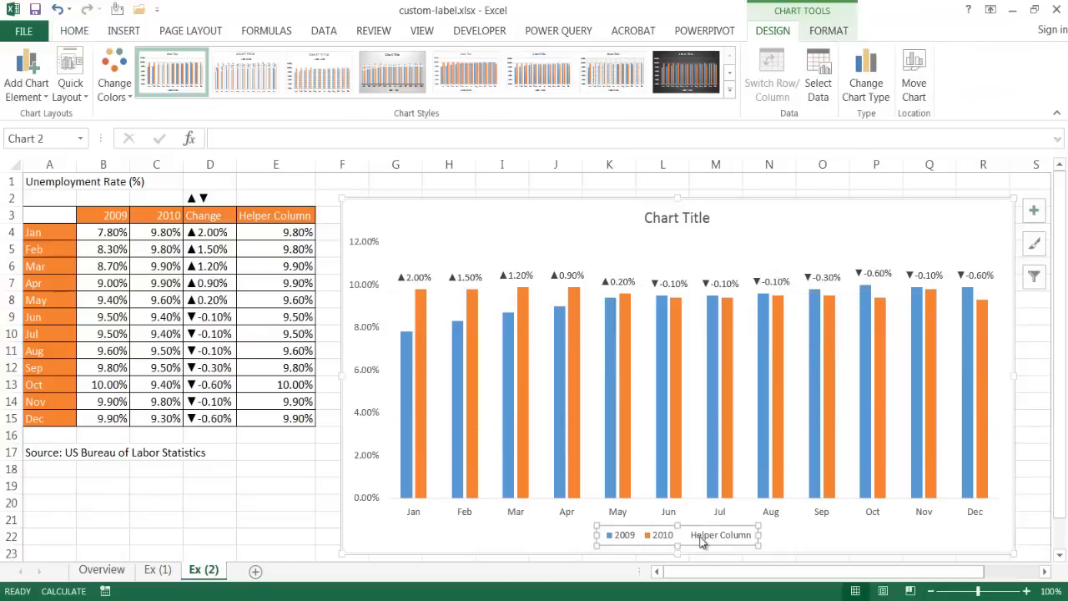
left_click(699, 540)
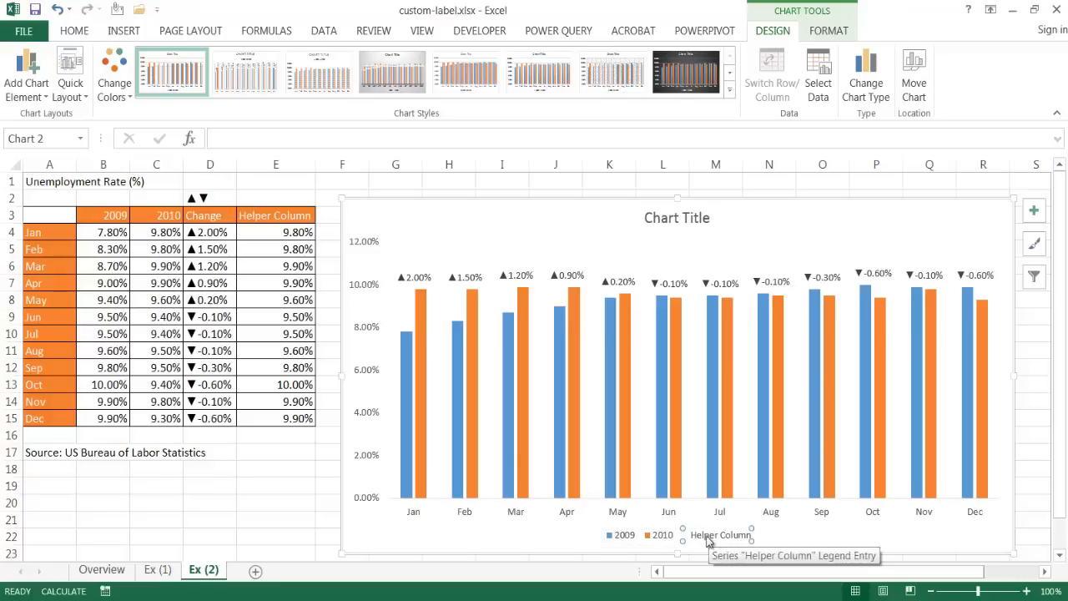
key("Delete")
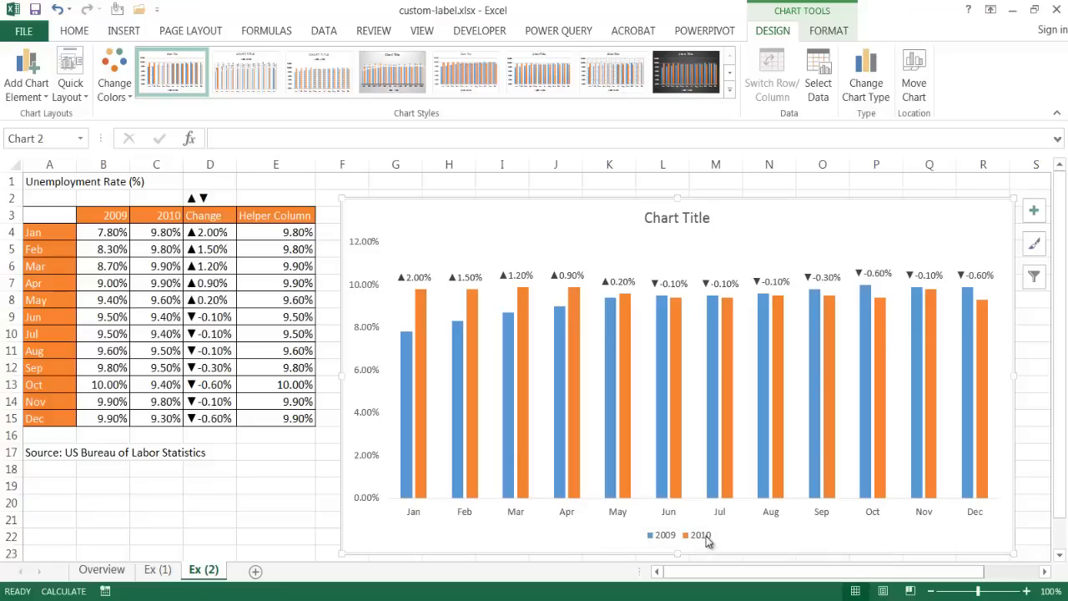
- Link the chart title to cell A1 of the Ex (2) sheet and deselect the chart
left_click(668, 219)
left_click(247, 141)
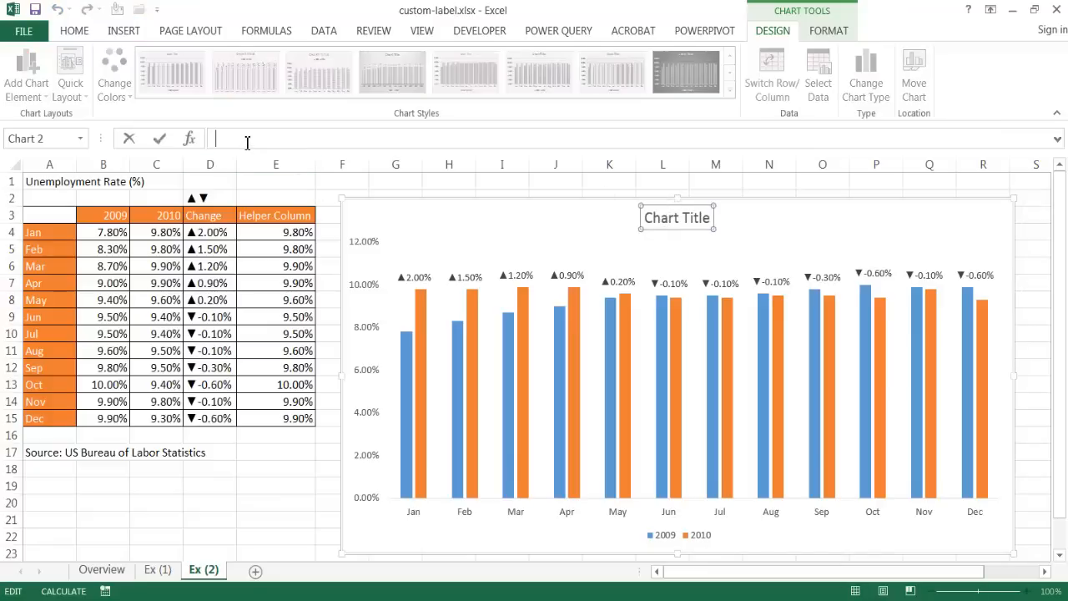
left_click(34, 182)
key("Return")
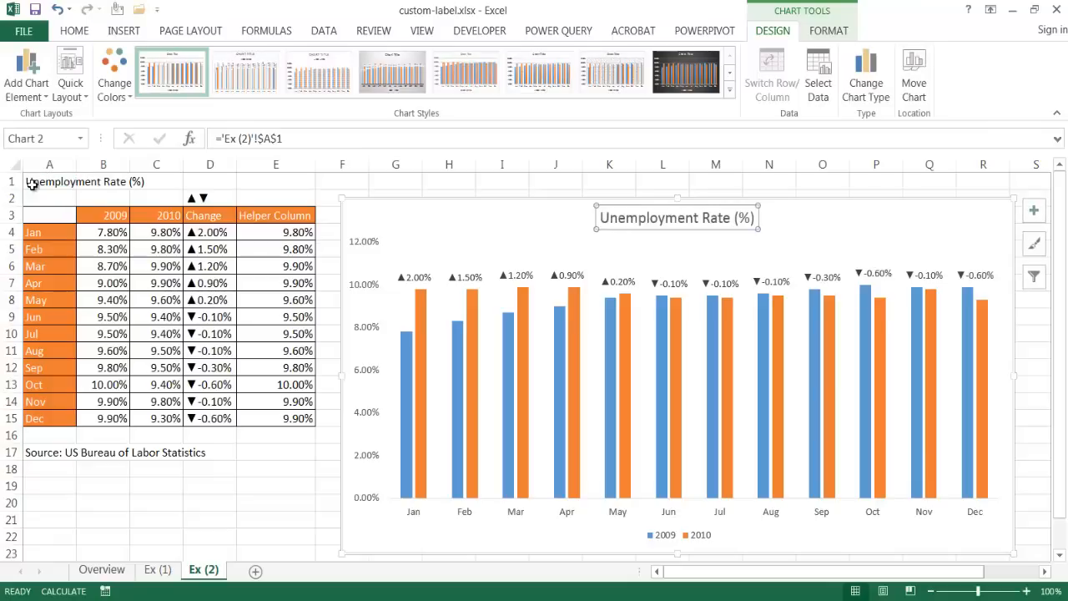
left_click(259, 518)
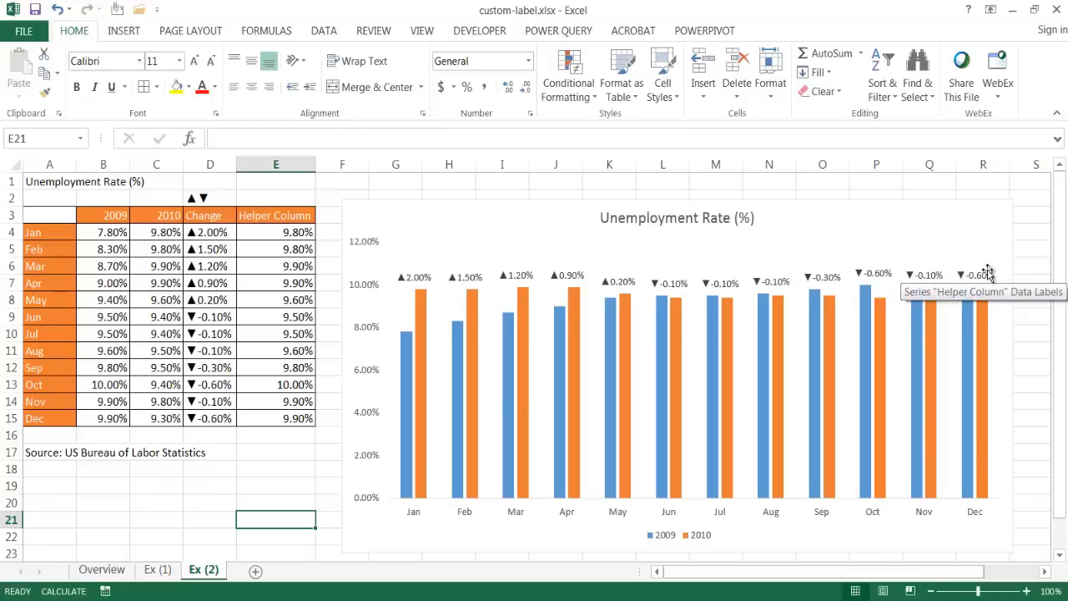
- Compare the chart on the Ex (1) sheet with the chart on the Ex (2) sheet
left_click(167, 570)
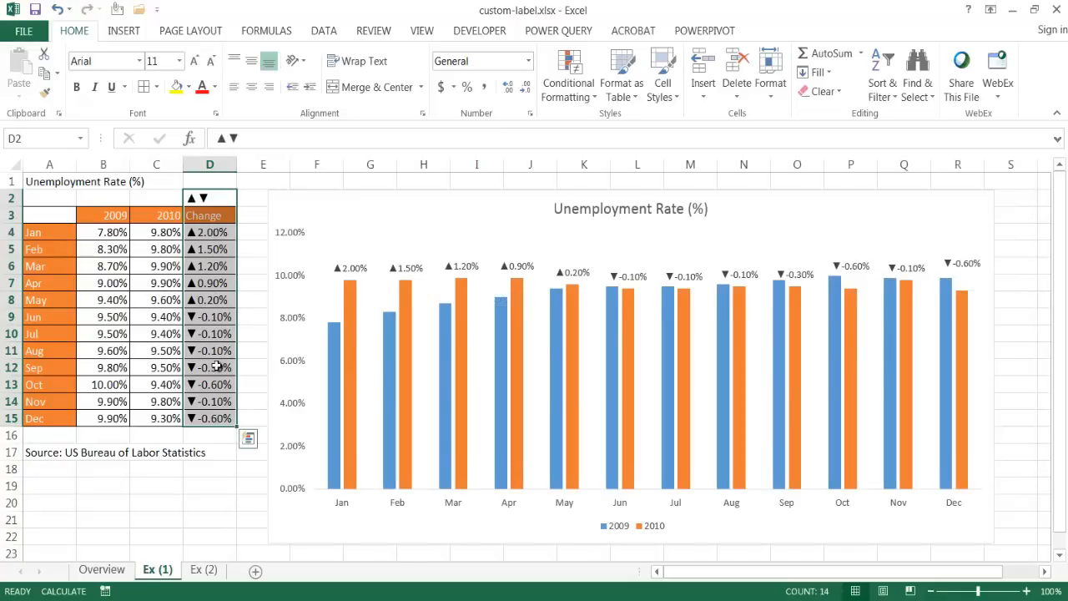
left_click(204, 571)
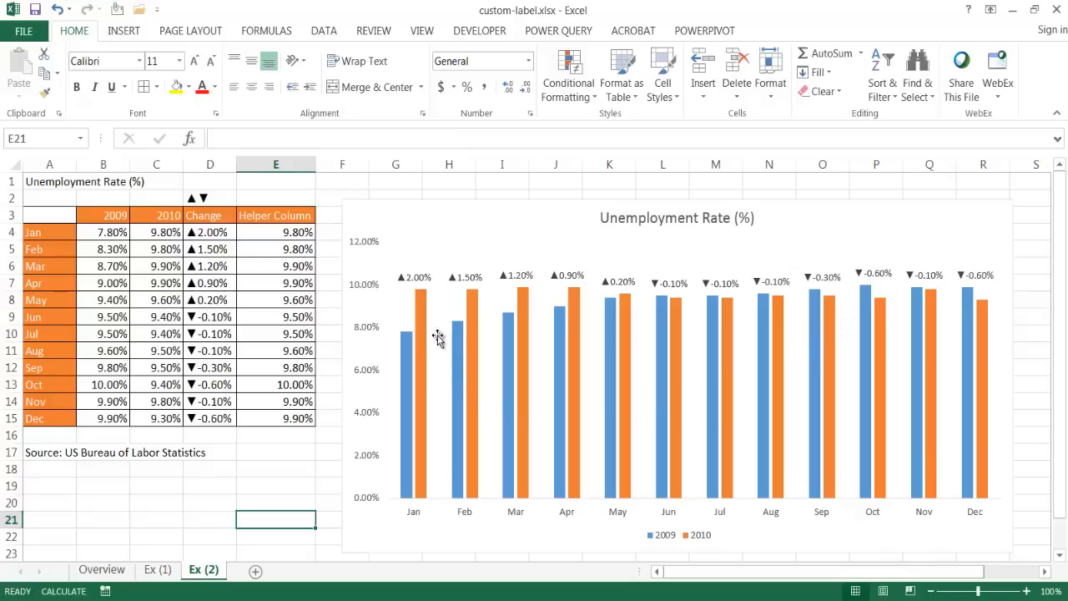
mouse_move(423, 423)
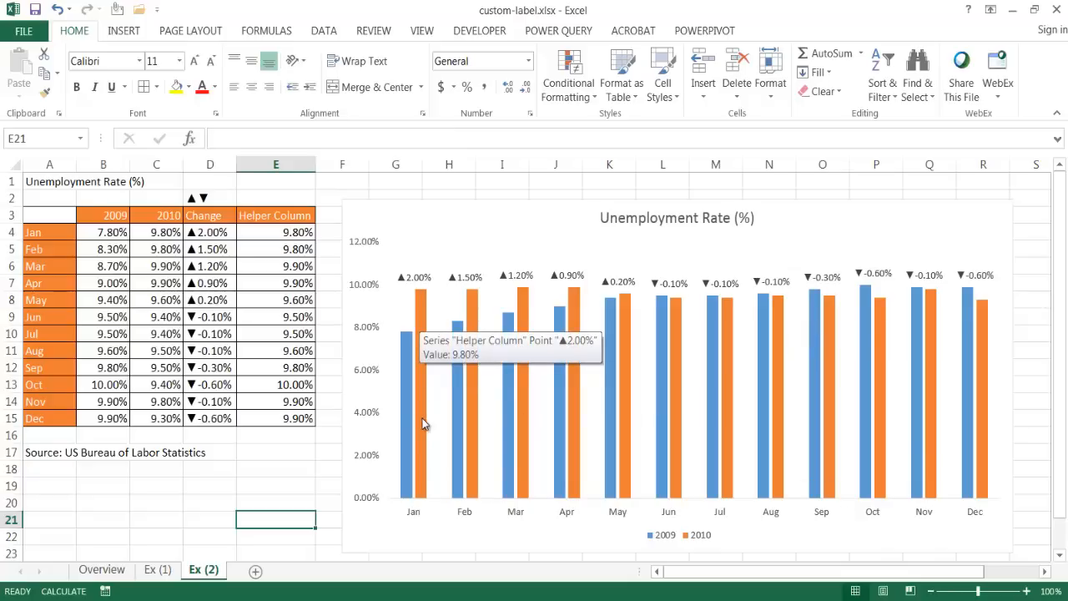